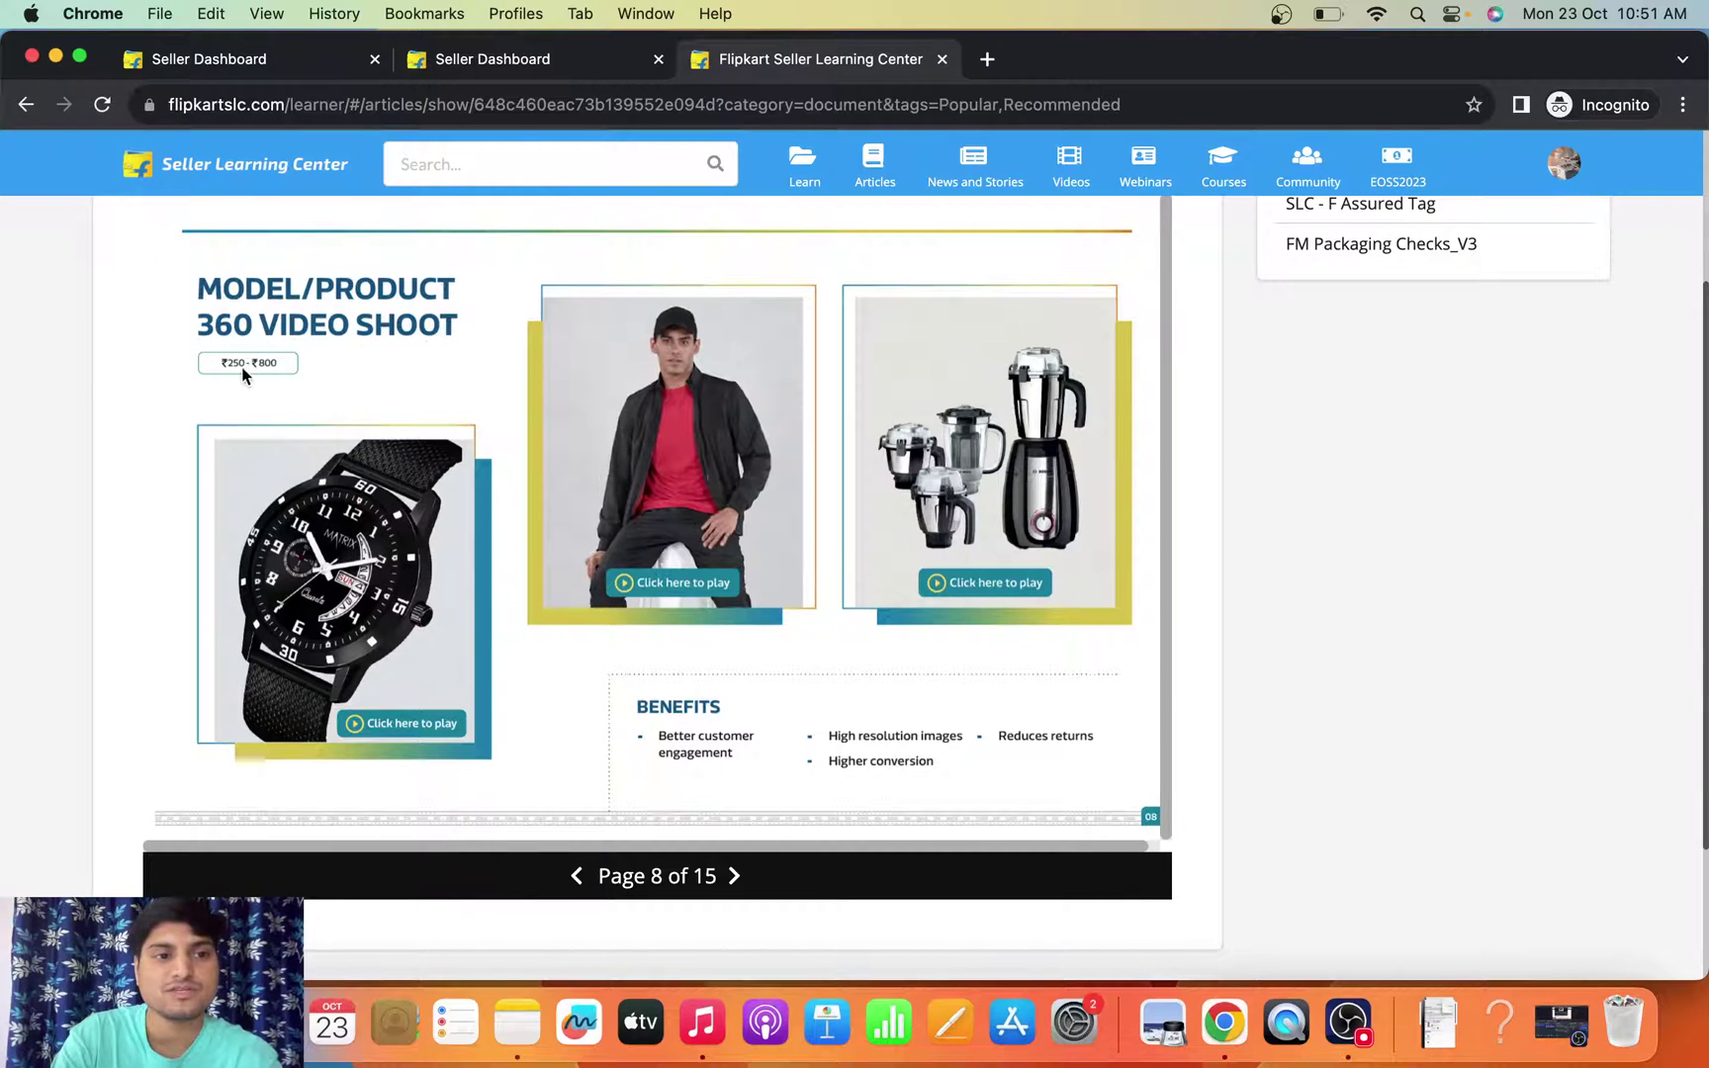
- Page through the Product 360 View, Rich Product Description, Catalog Enrichment, Style Note and AR/3D Modeling pages to page 15
click(735, 877)
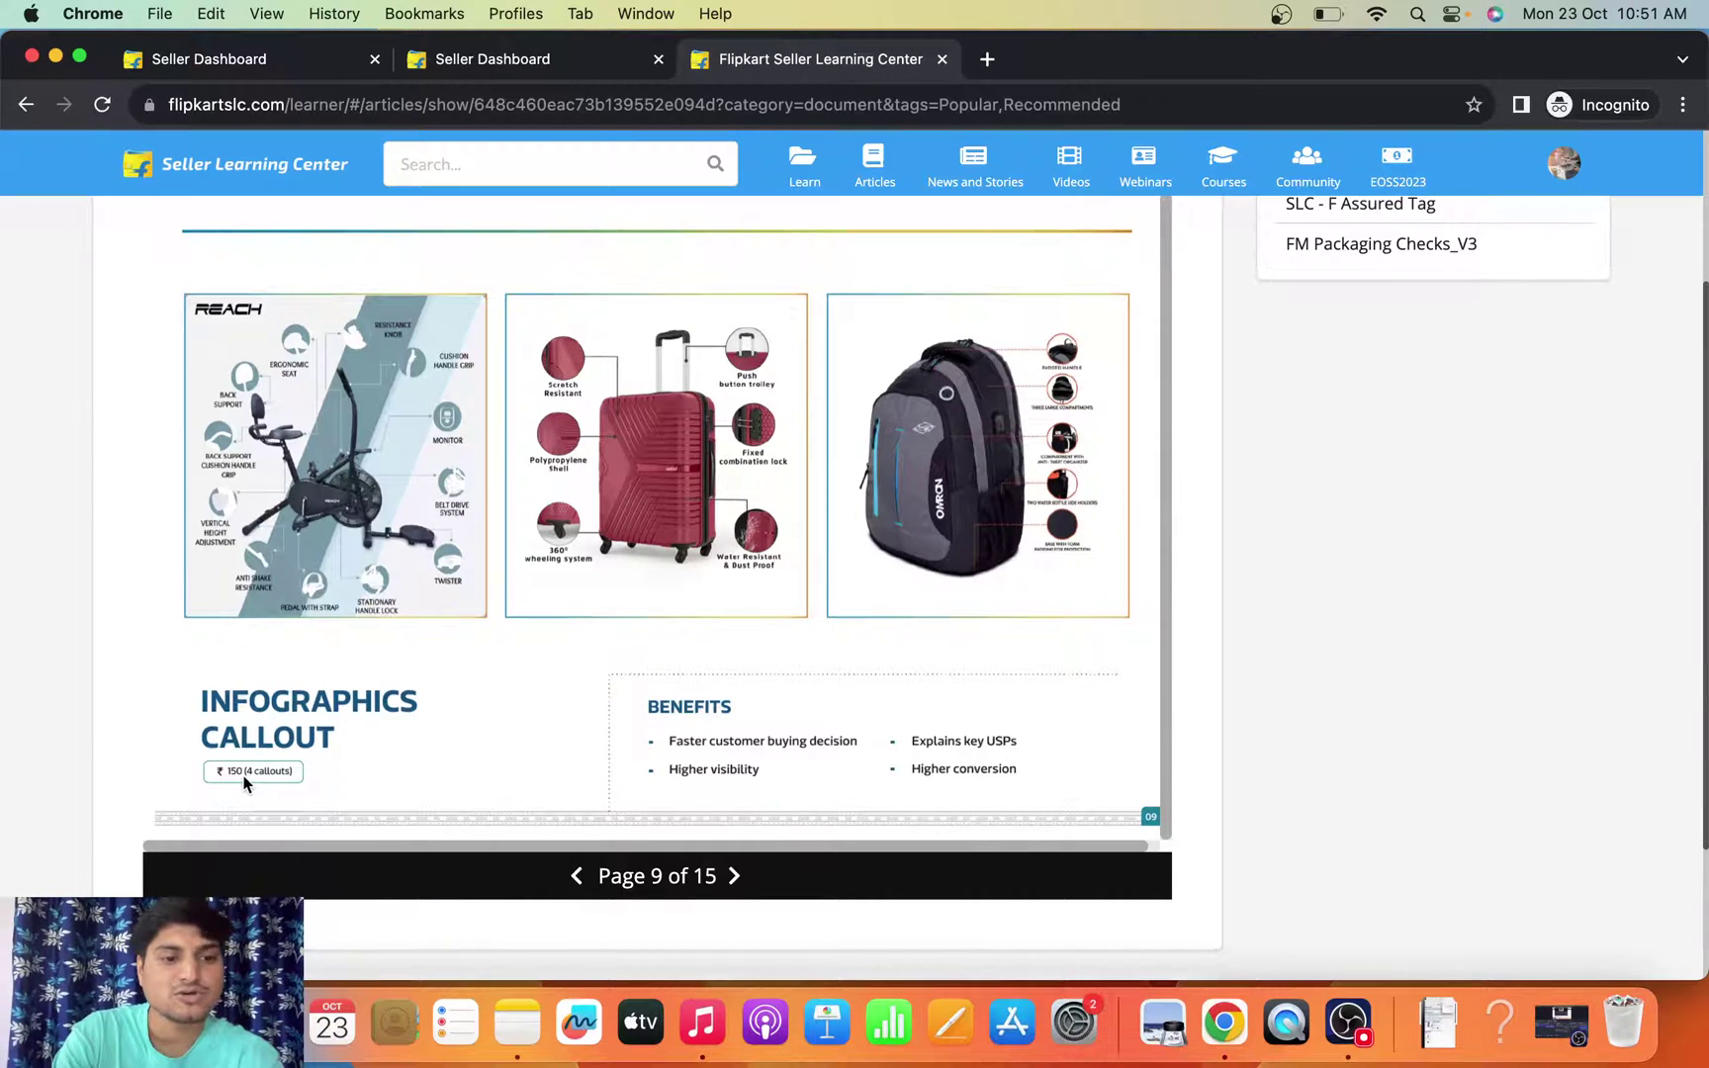
click(735, 876)
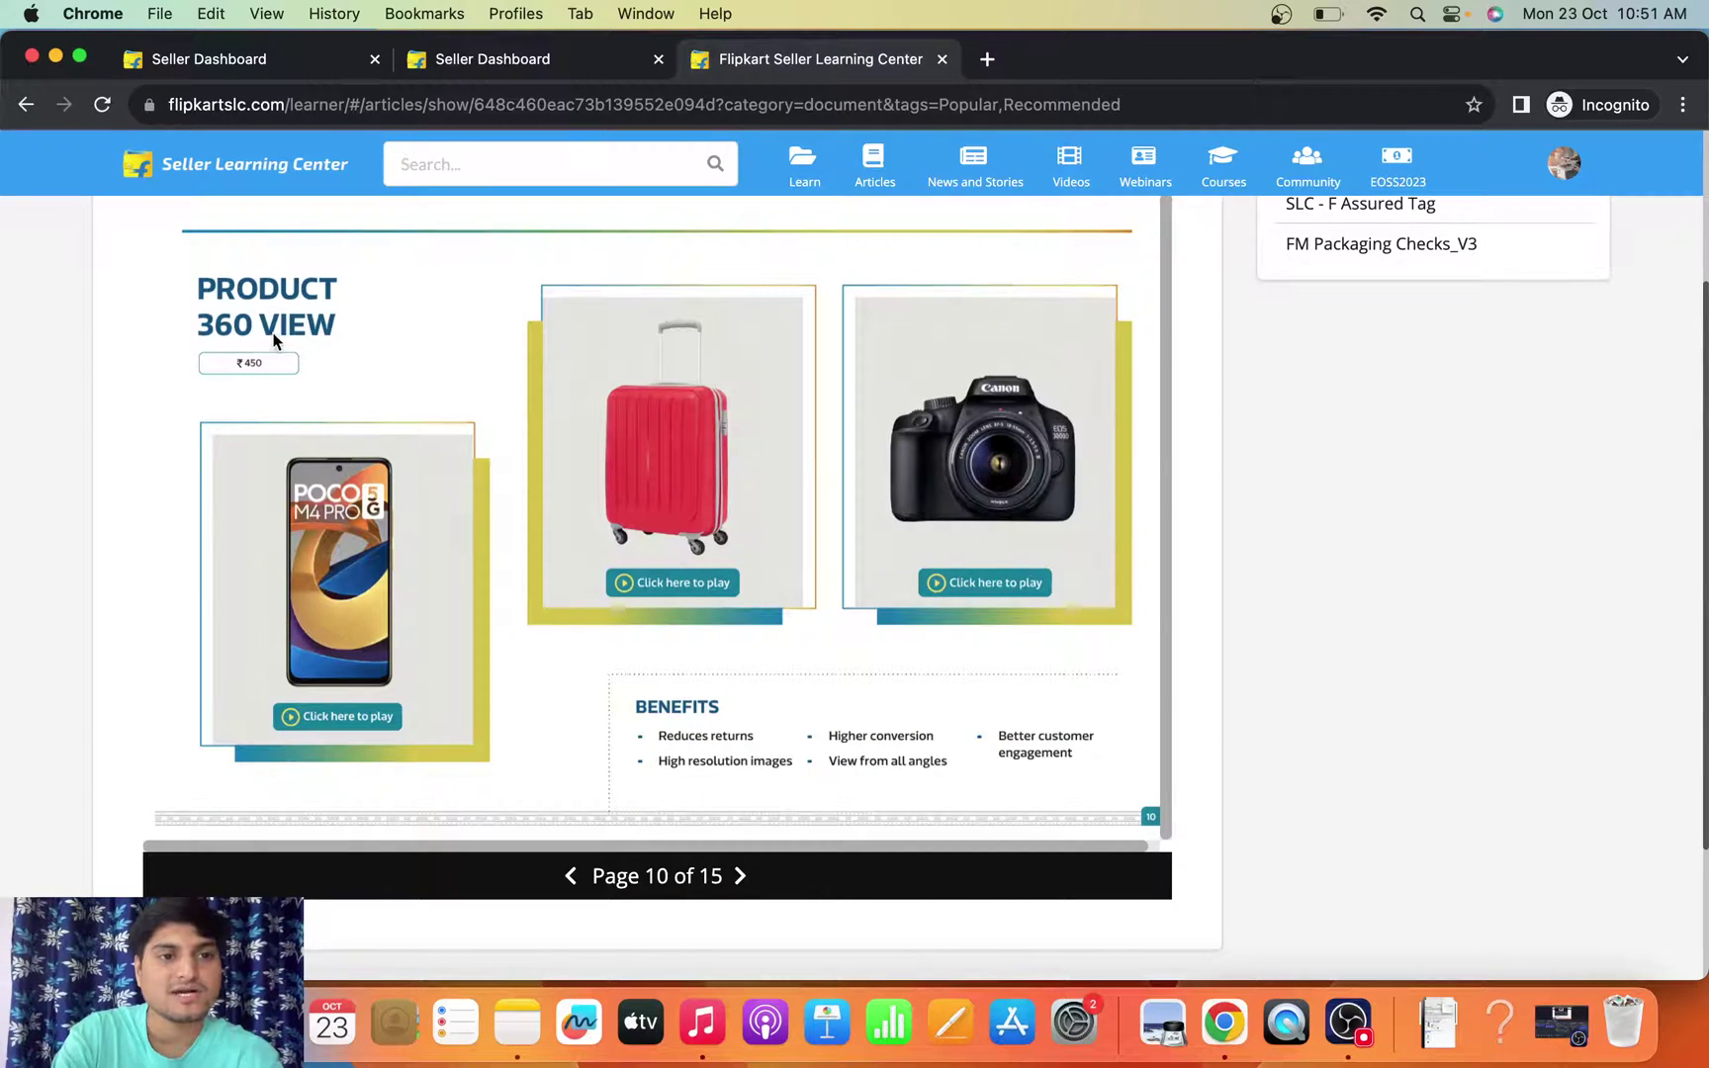
click(741, 878)
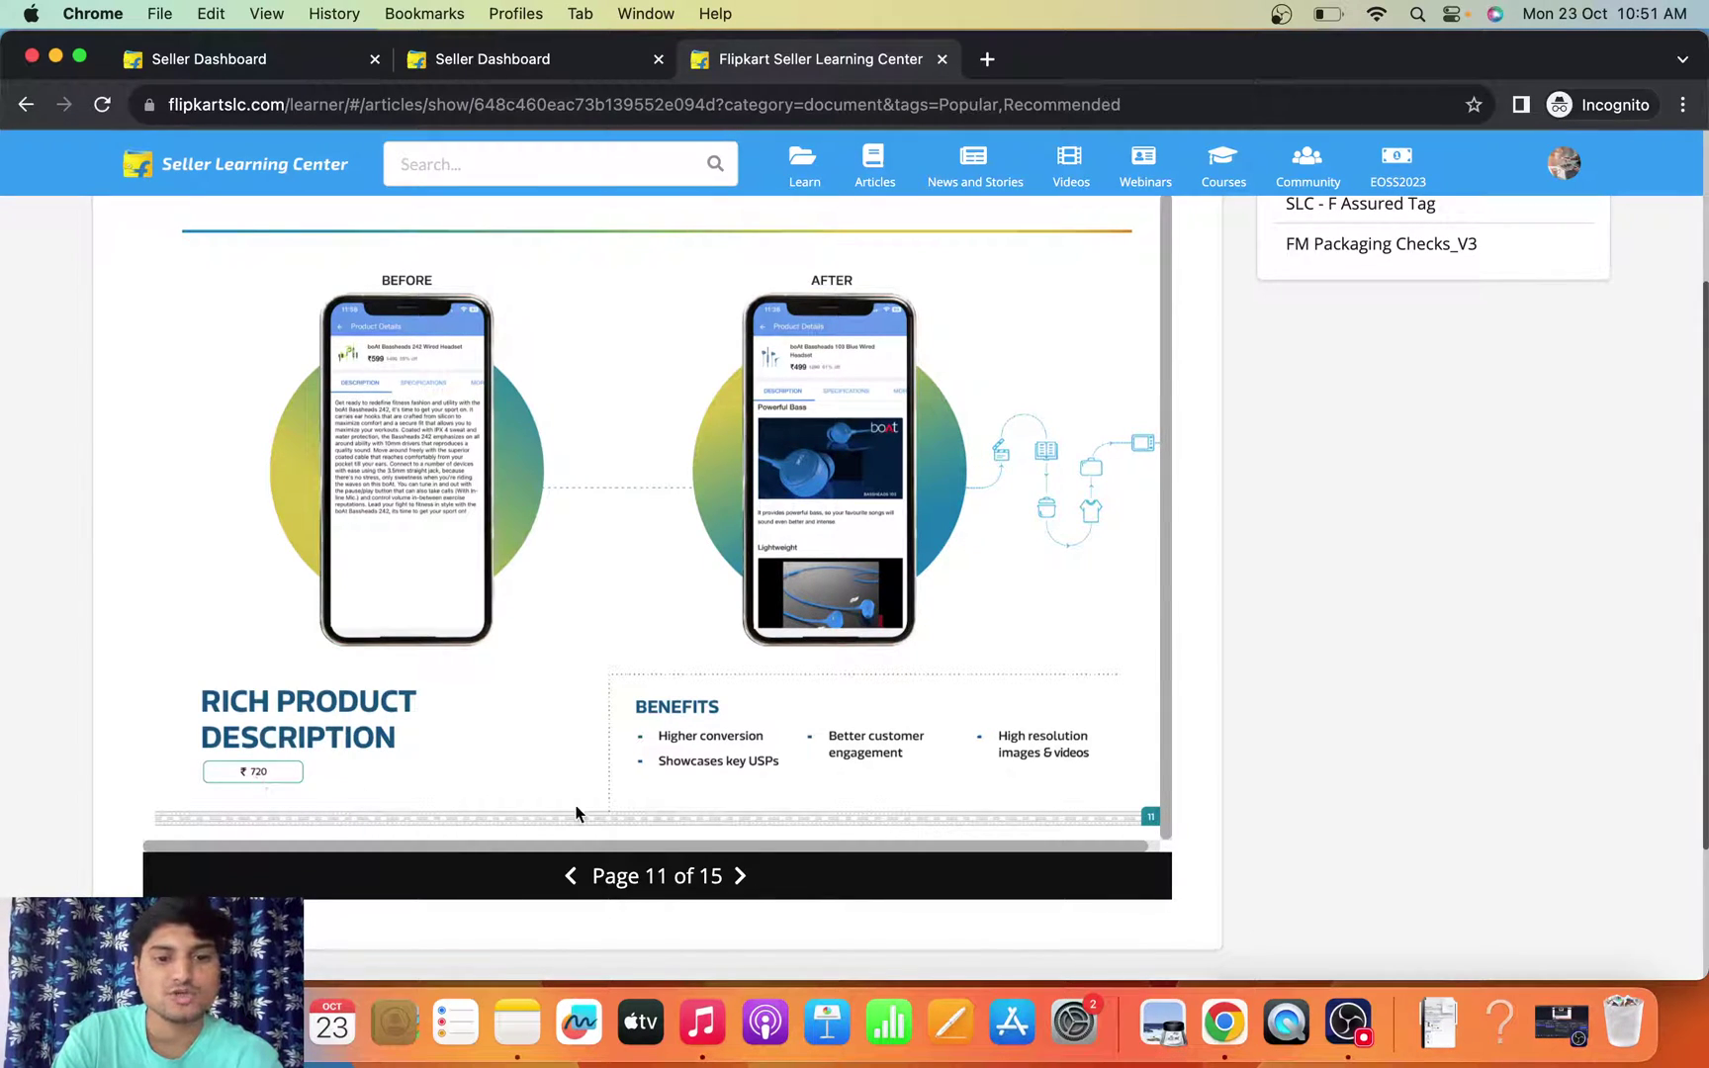
click(740, 877)
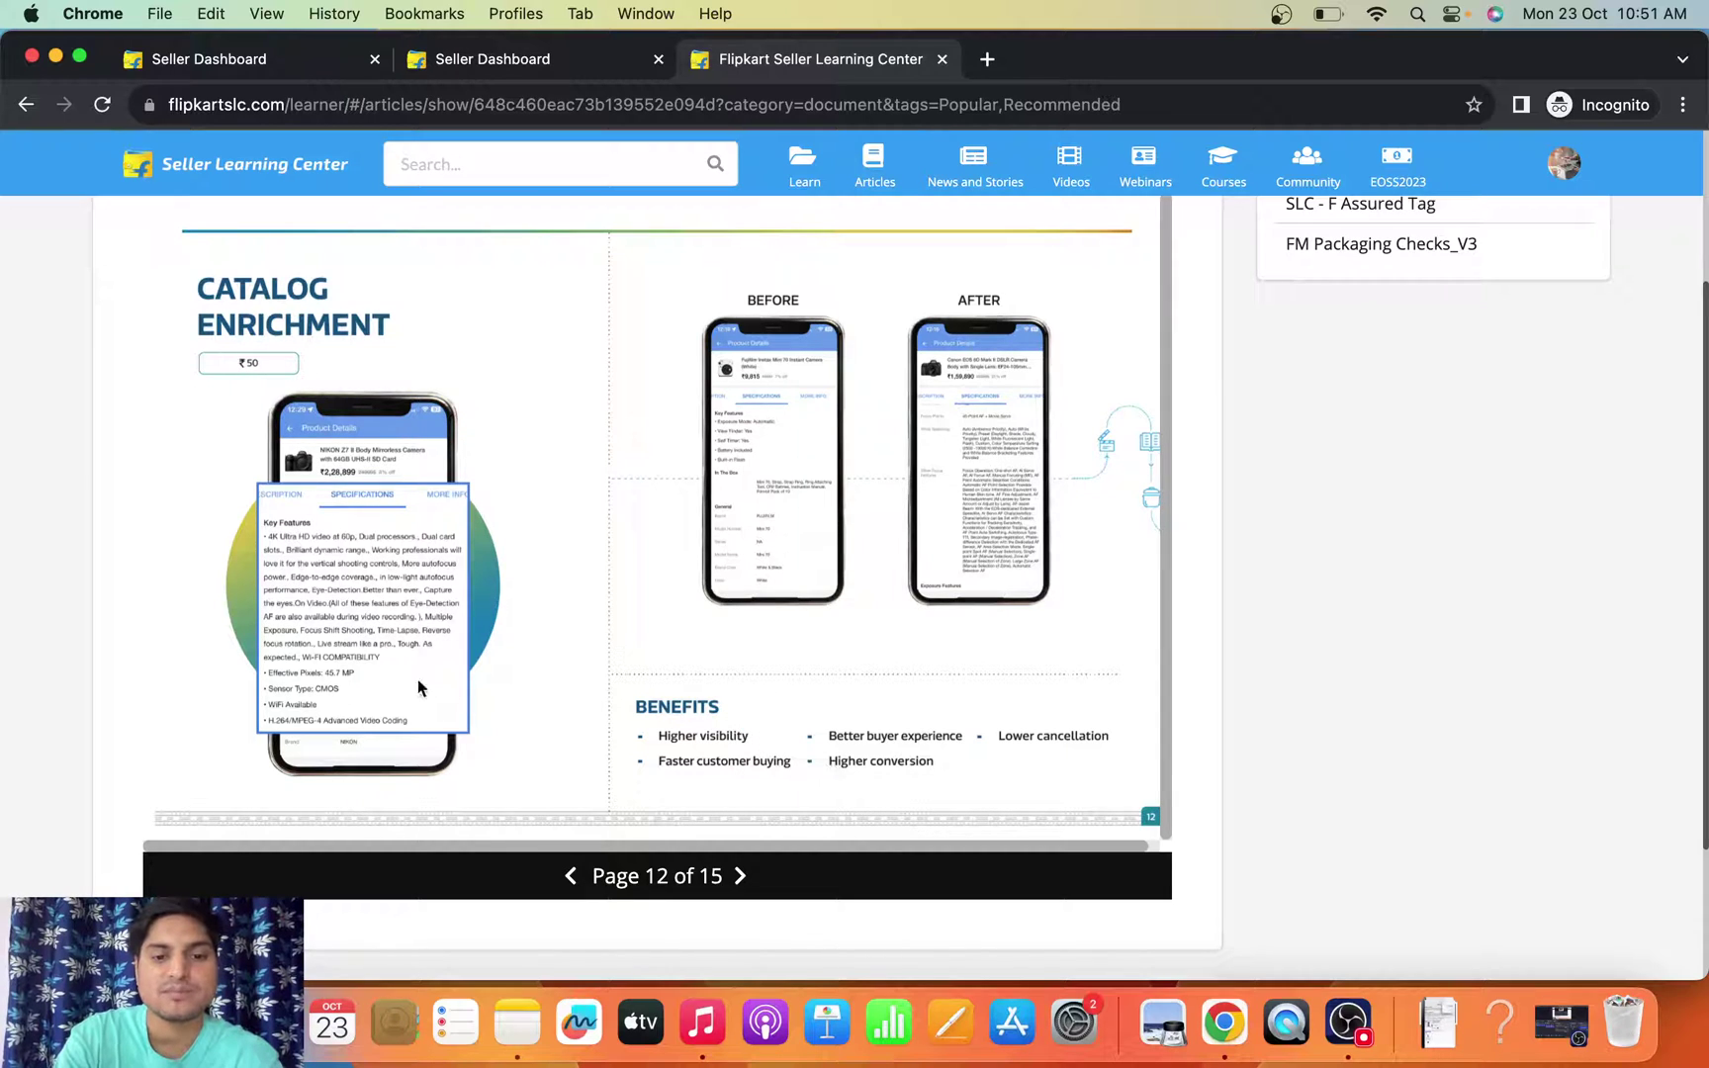
click(742, 877)
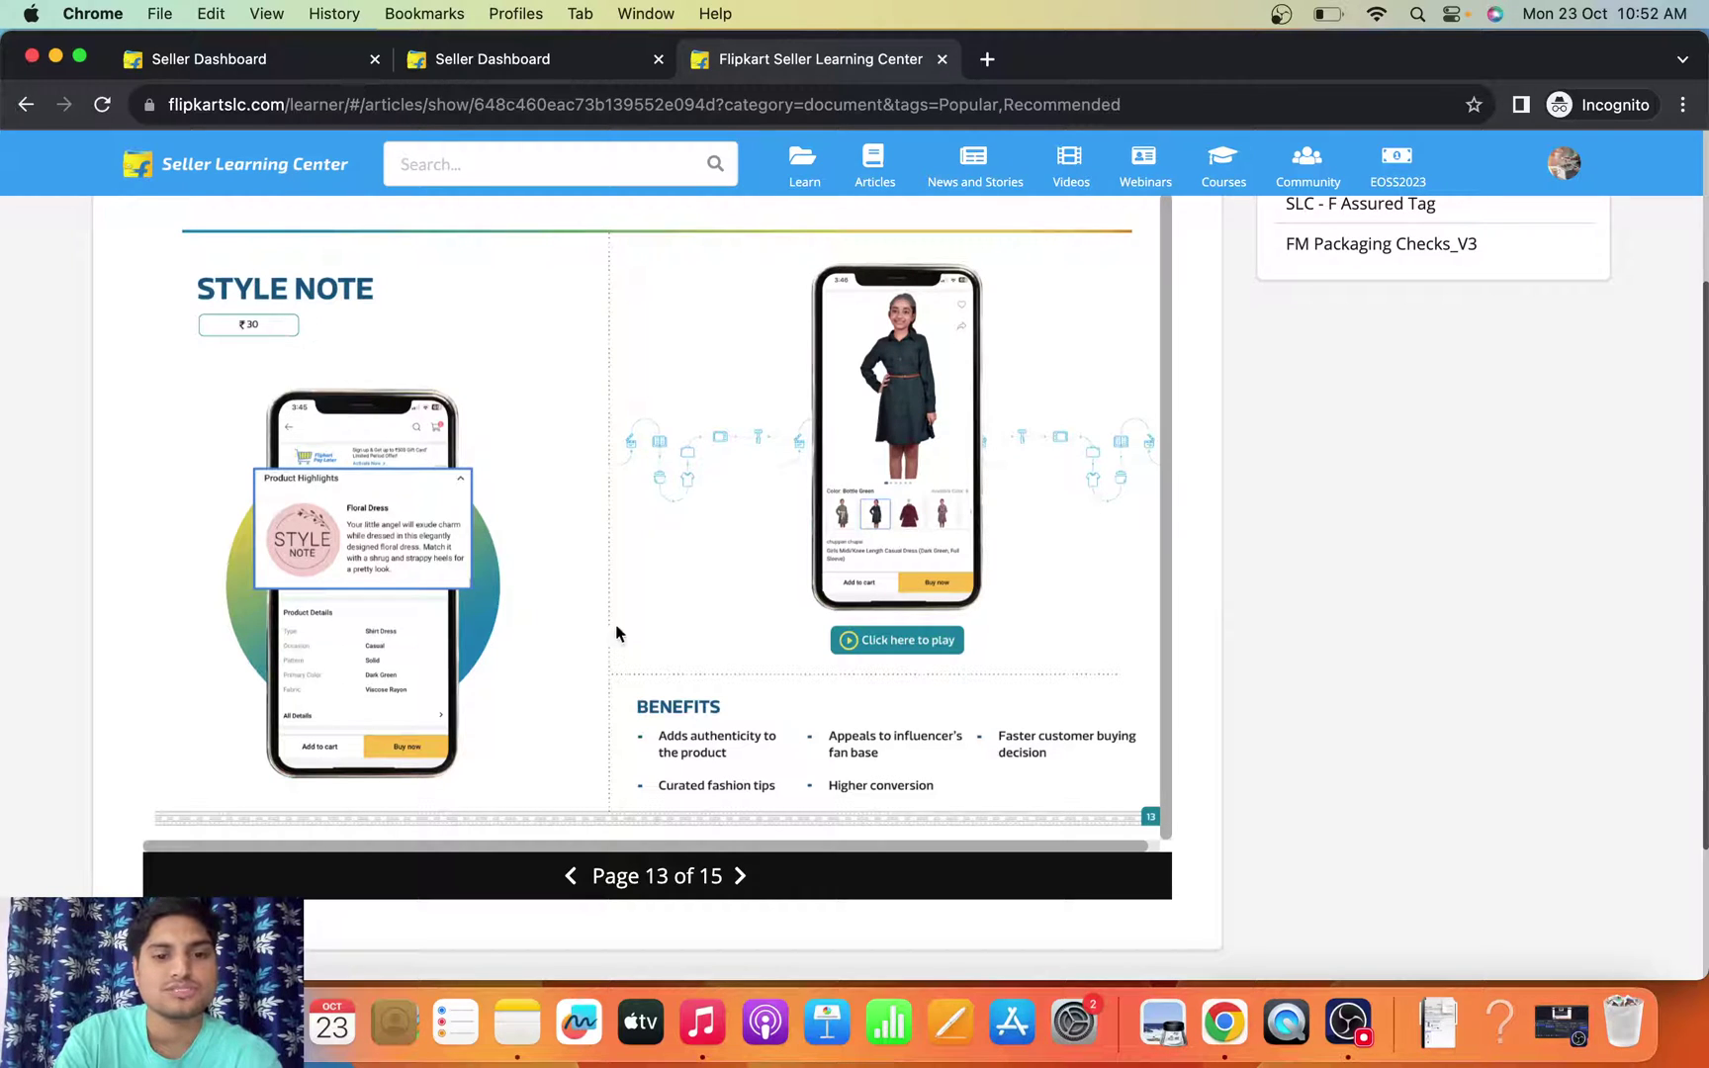
click(741, 877)
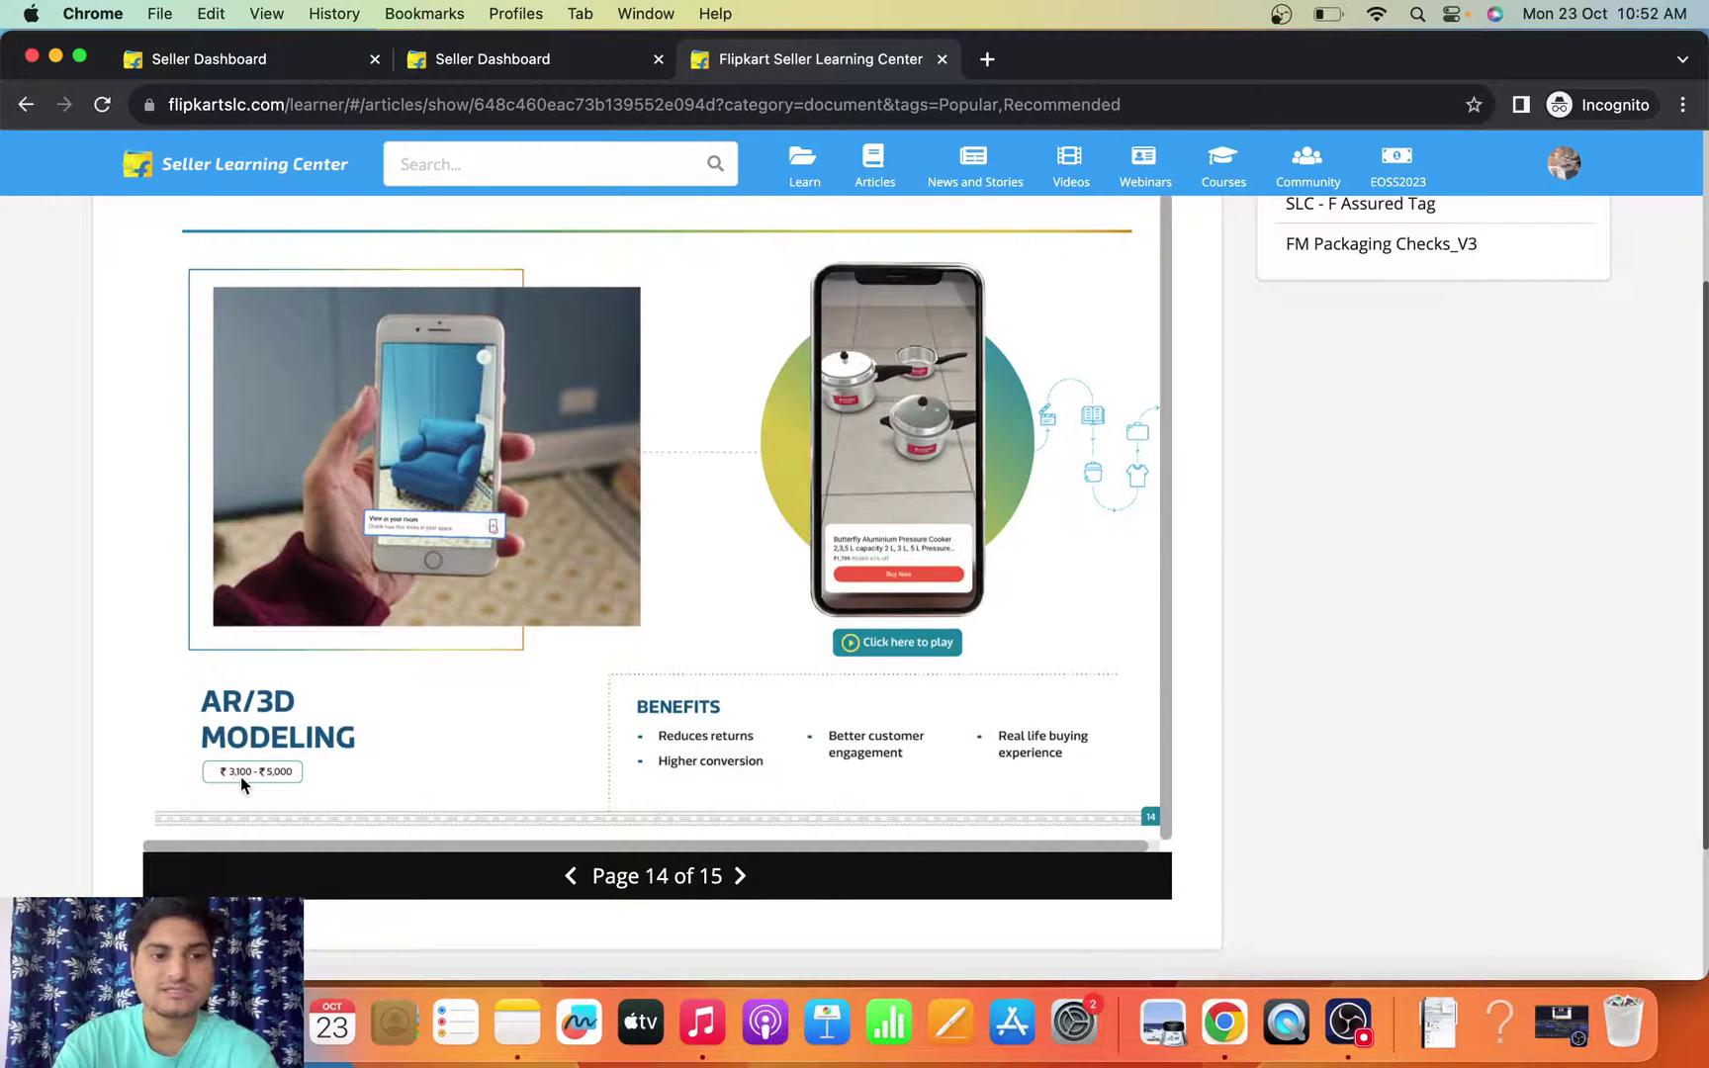
click(741, 876)
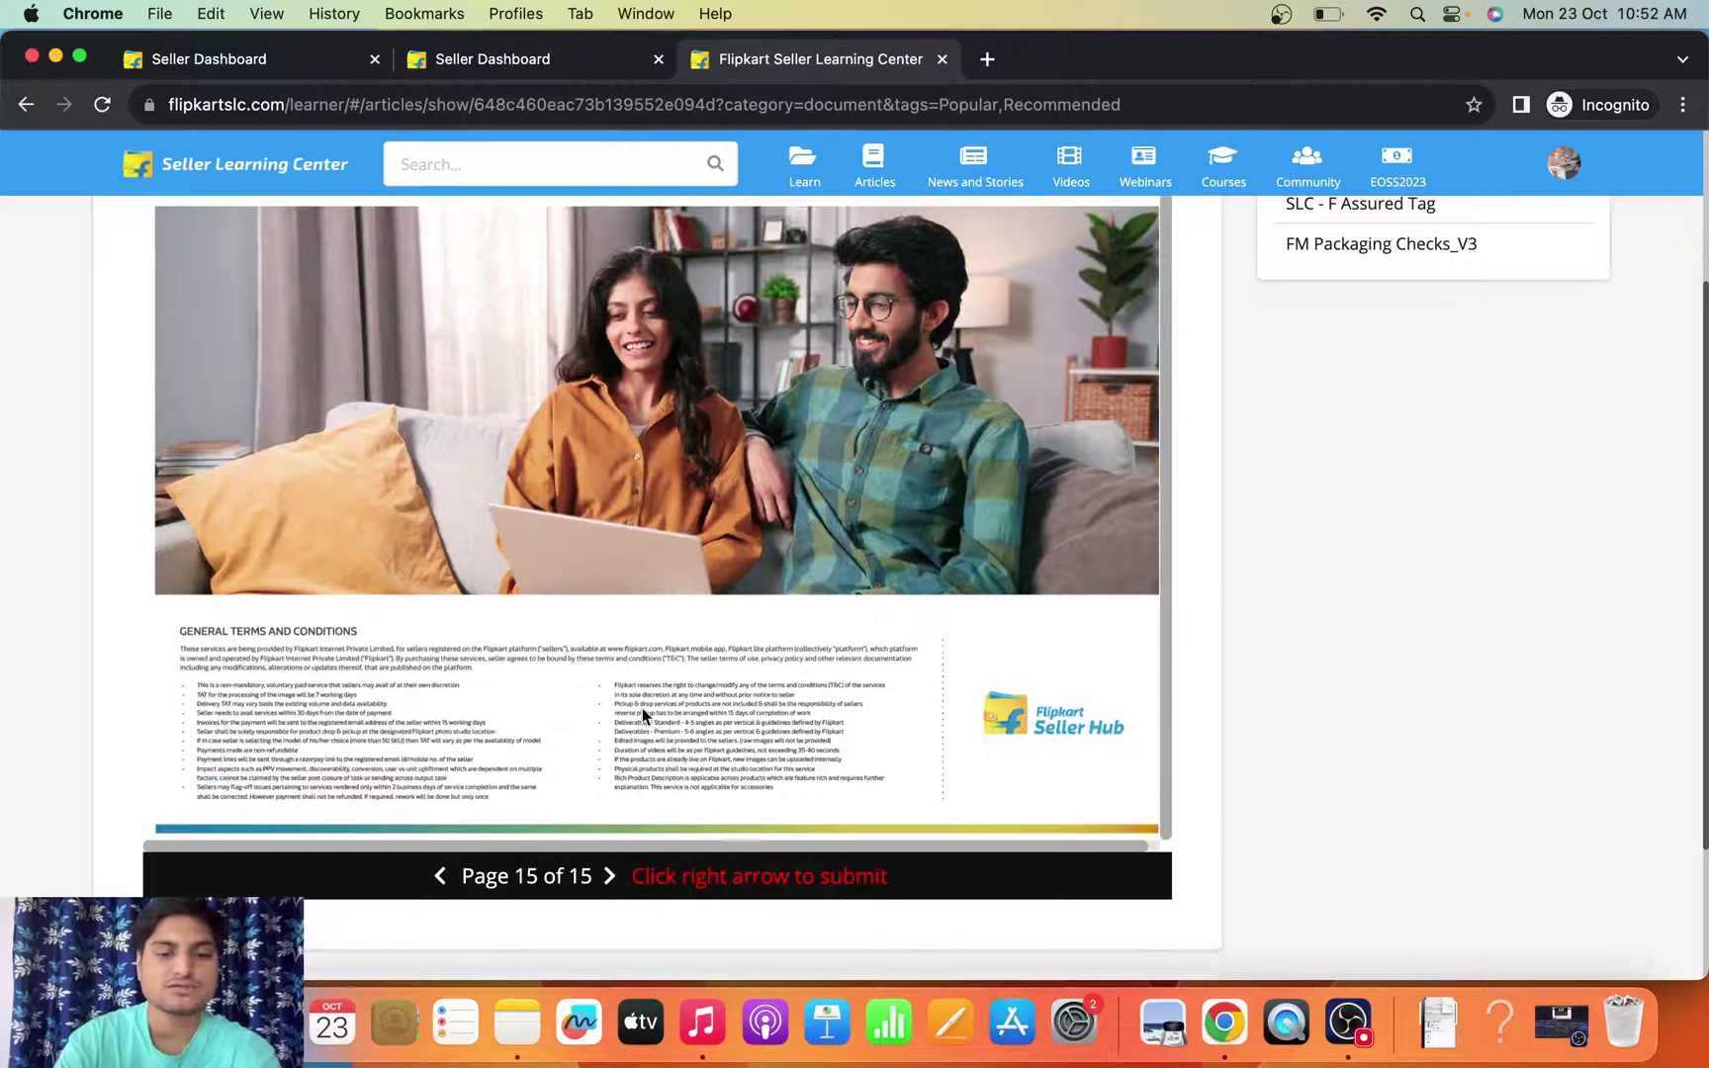
scroll(559, 637, up, 3)
scroll(559, 638, down, 4)
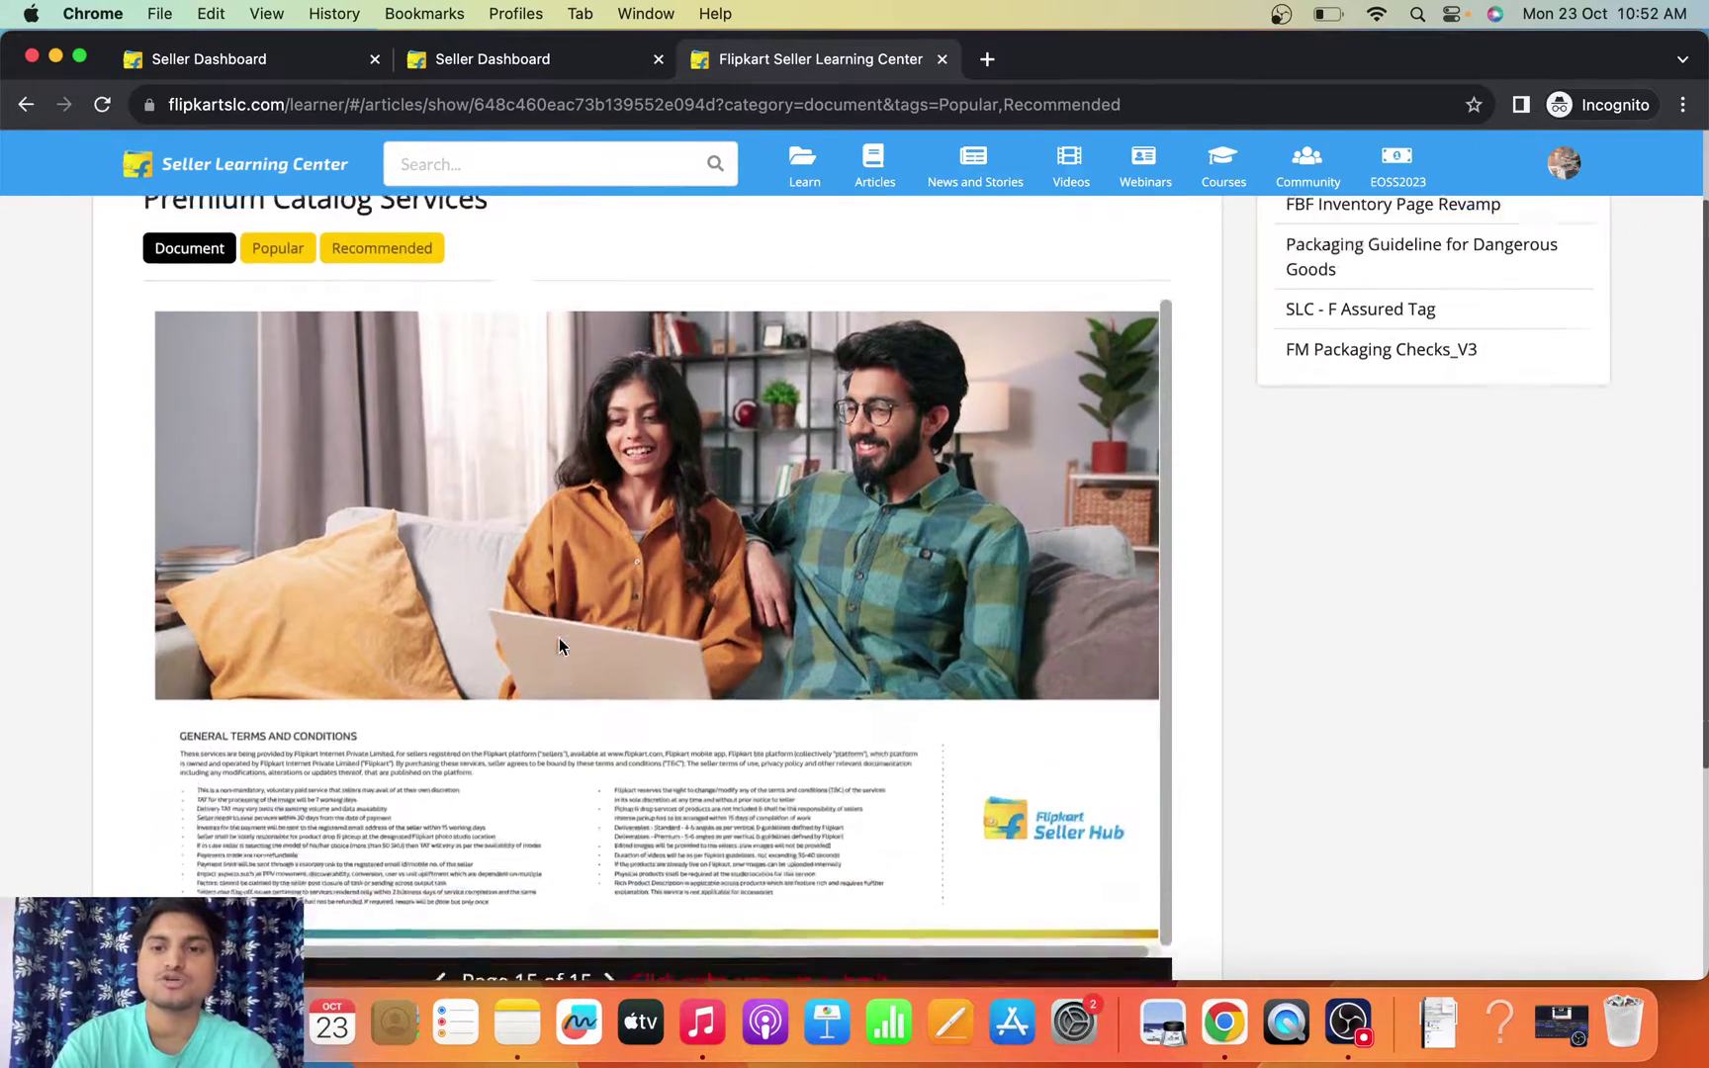
scroll(560, 638, up, 3)
scroll(560, 646, up, 1)
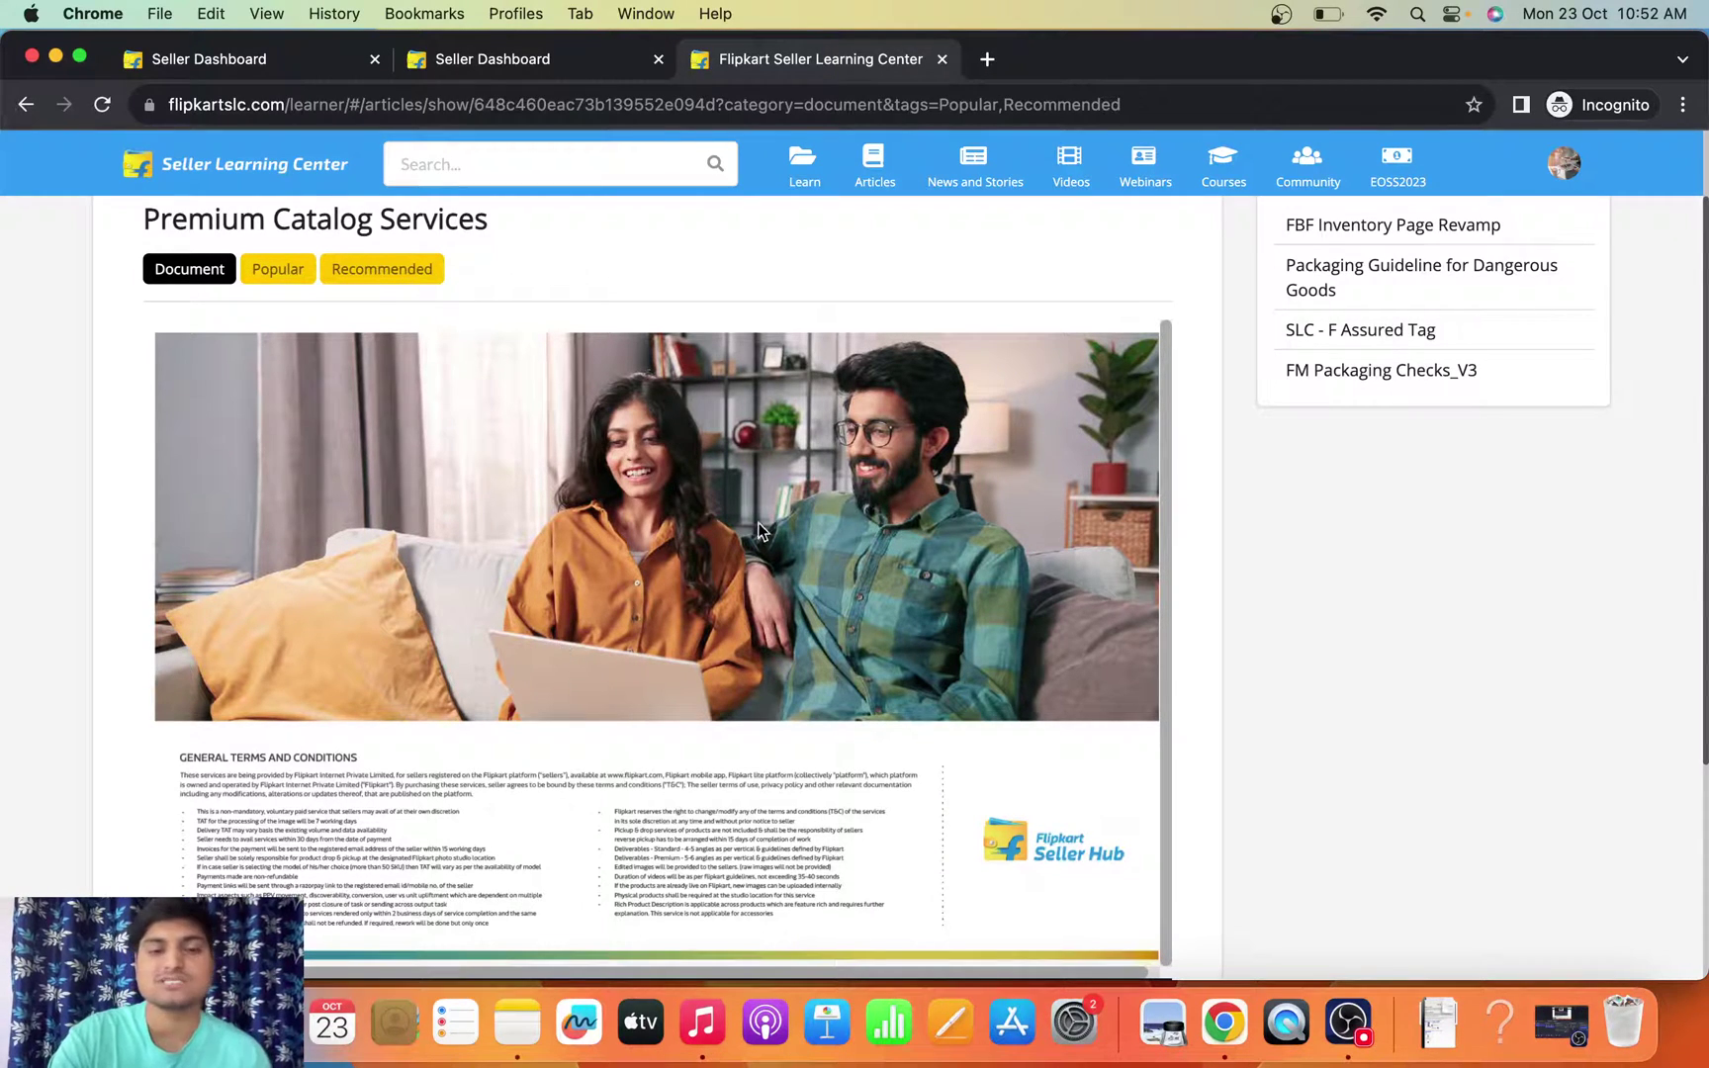
- On the second Seller Dashboard tab, search the Help Center for 'ignite'
click(514, 60)
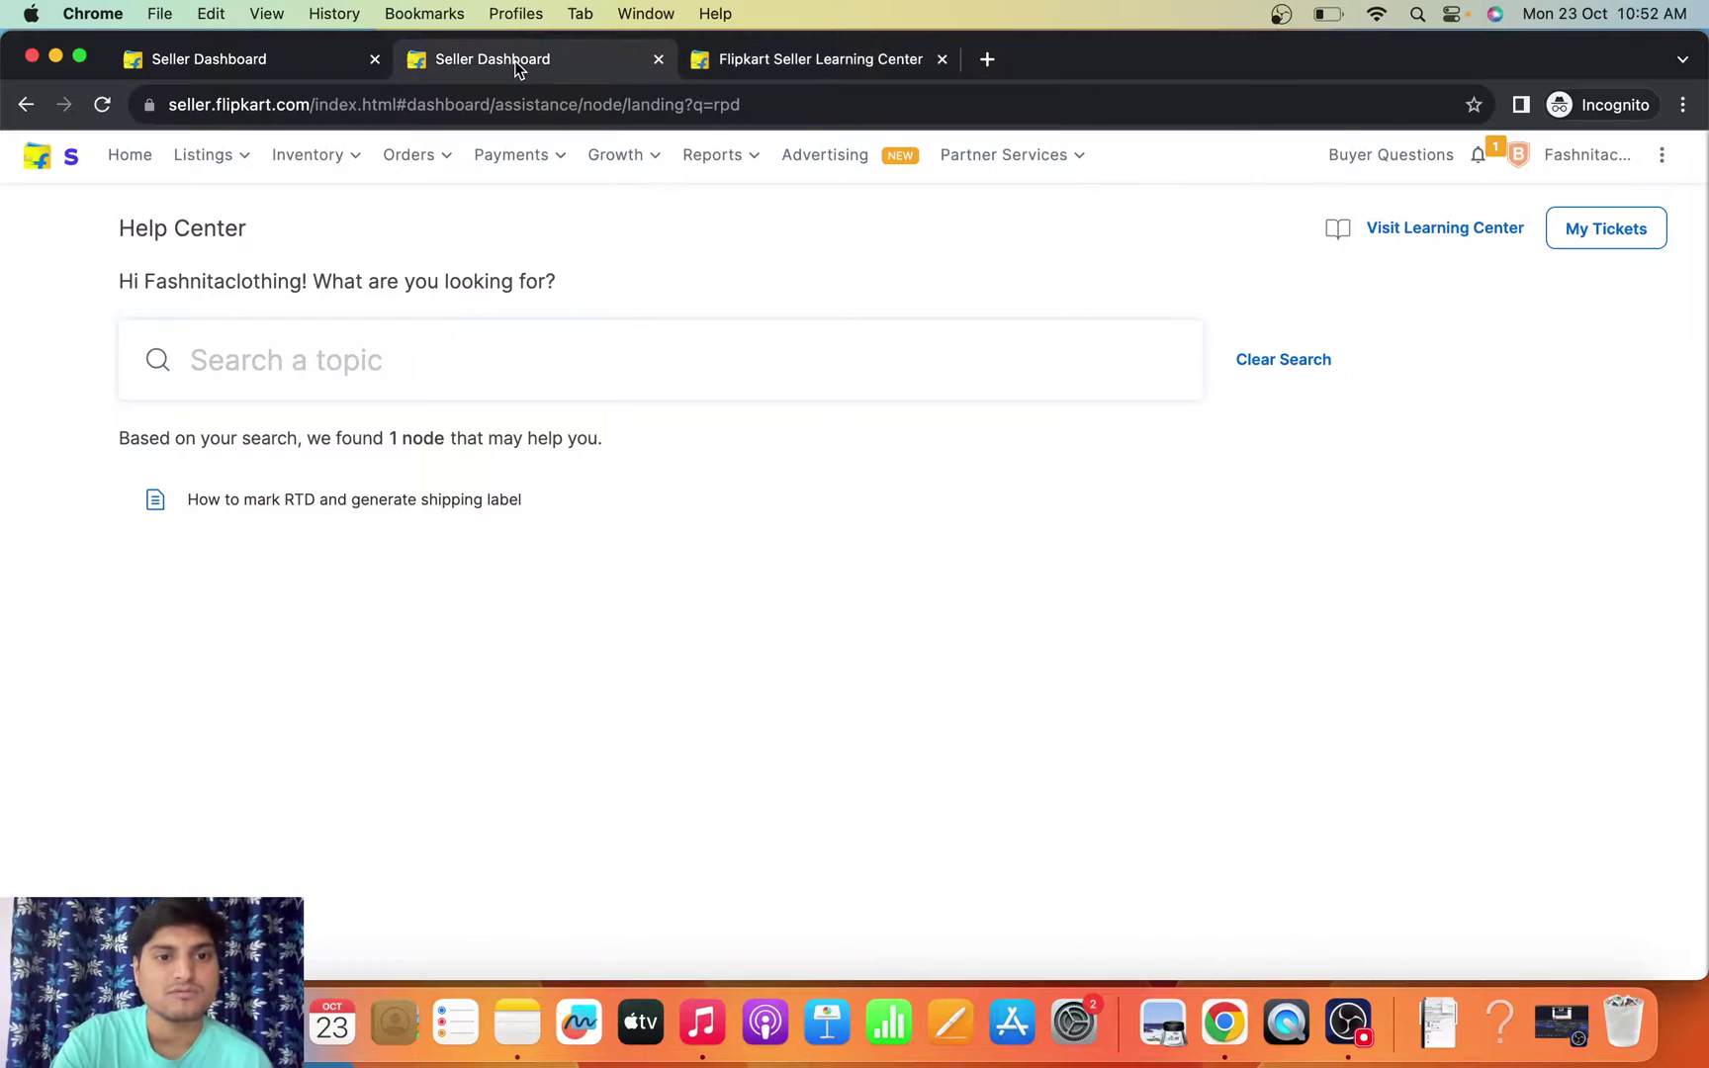
click(398, 379)
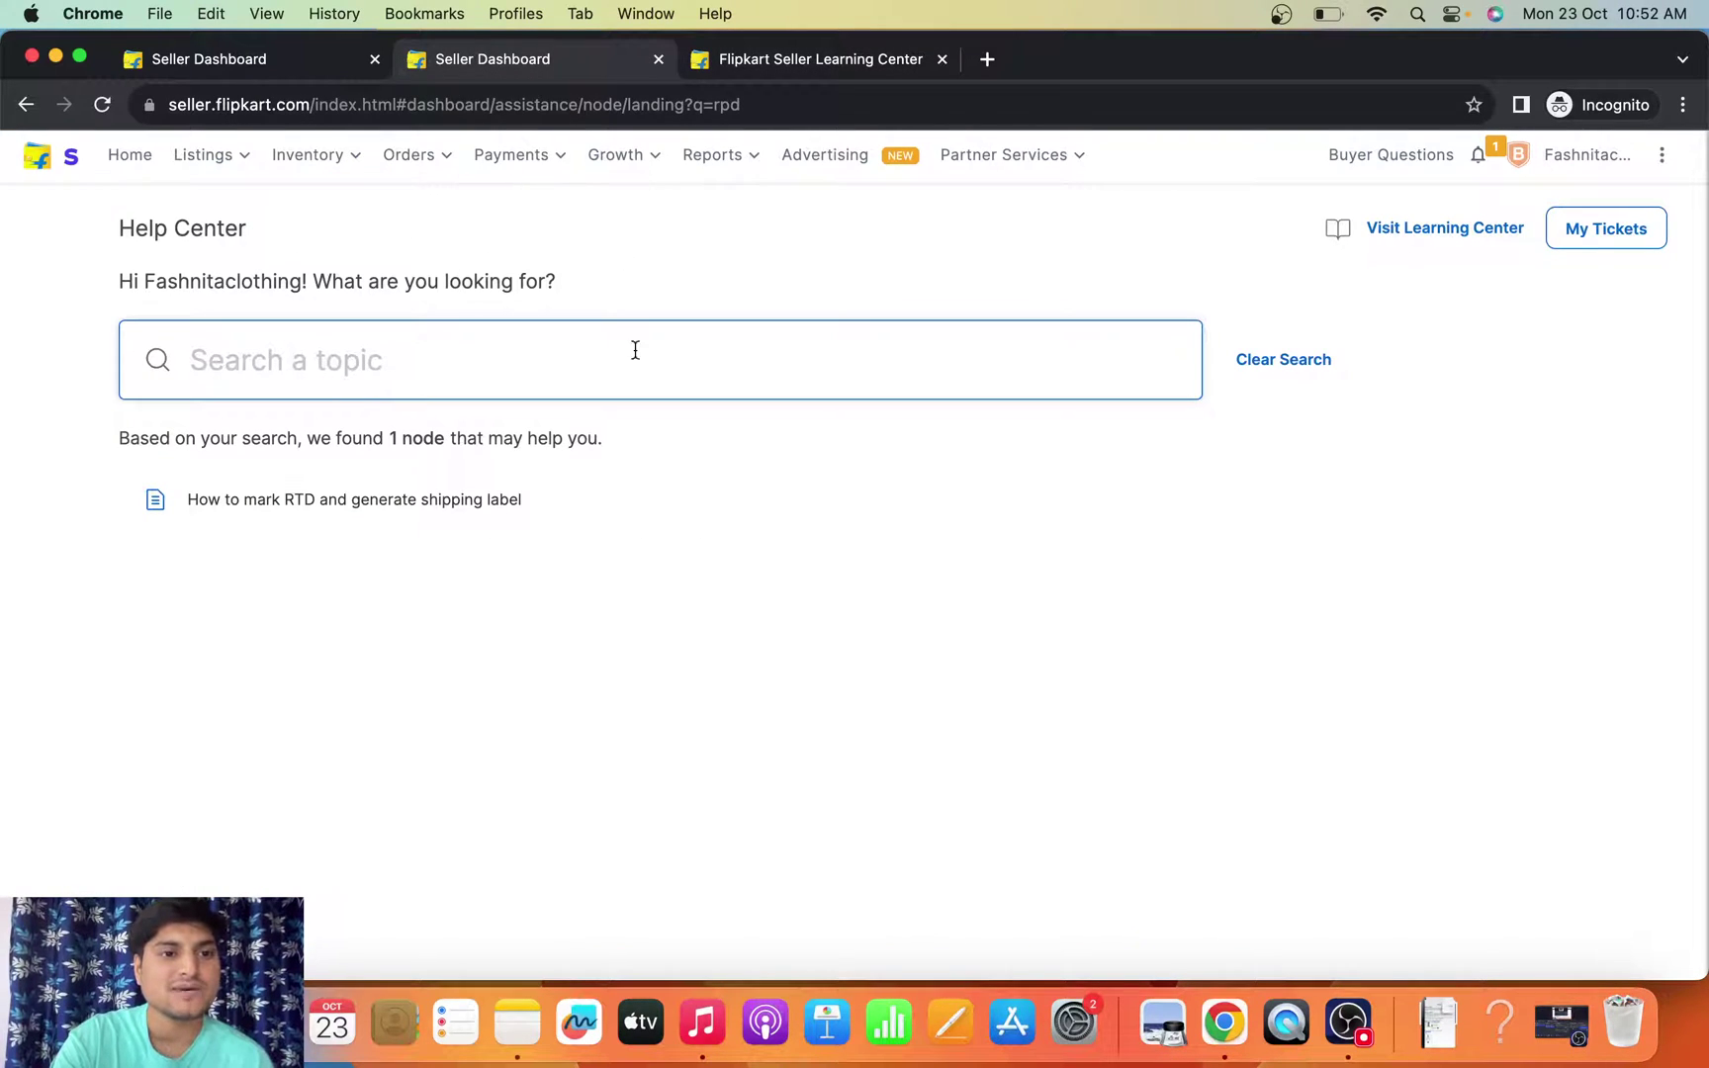
click(1296, 516)
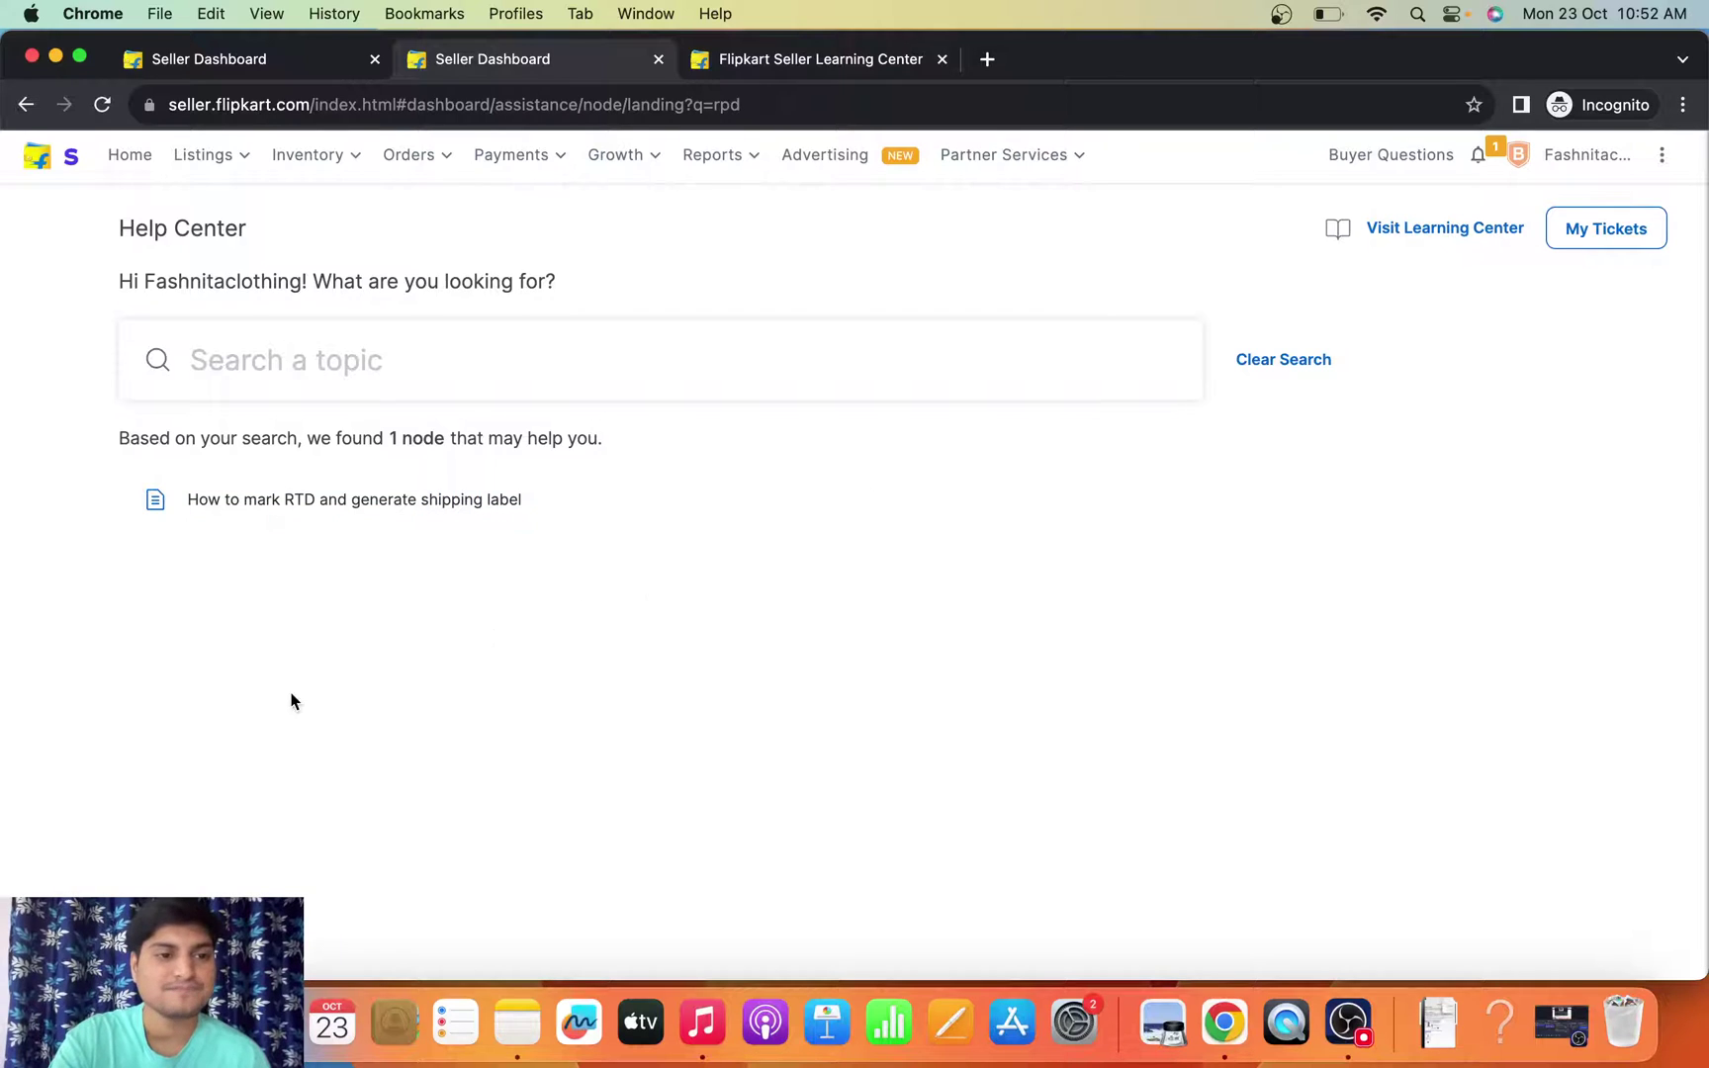
click(546, 334)
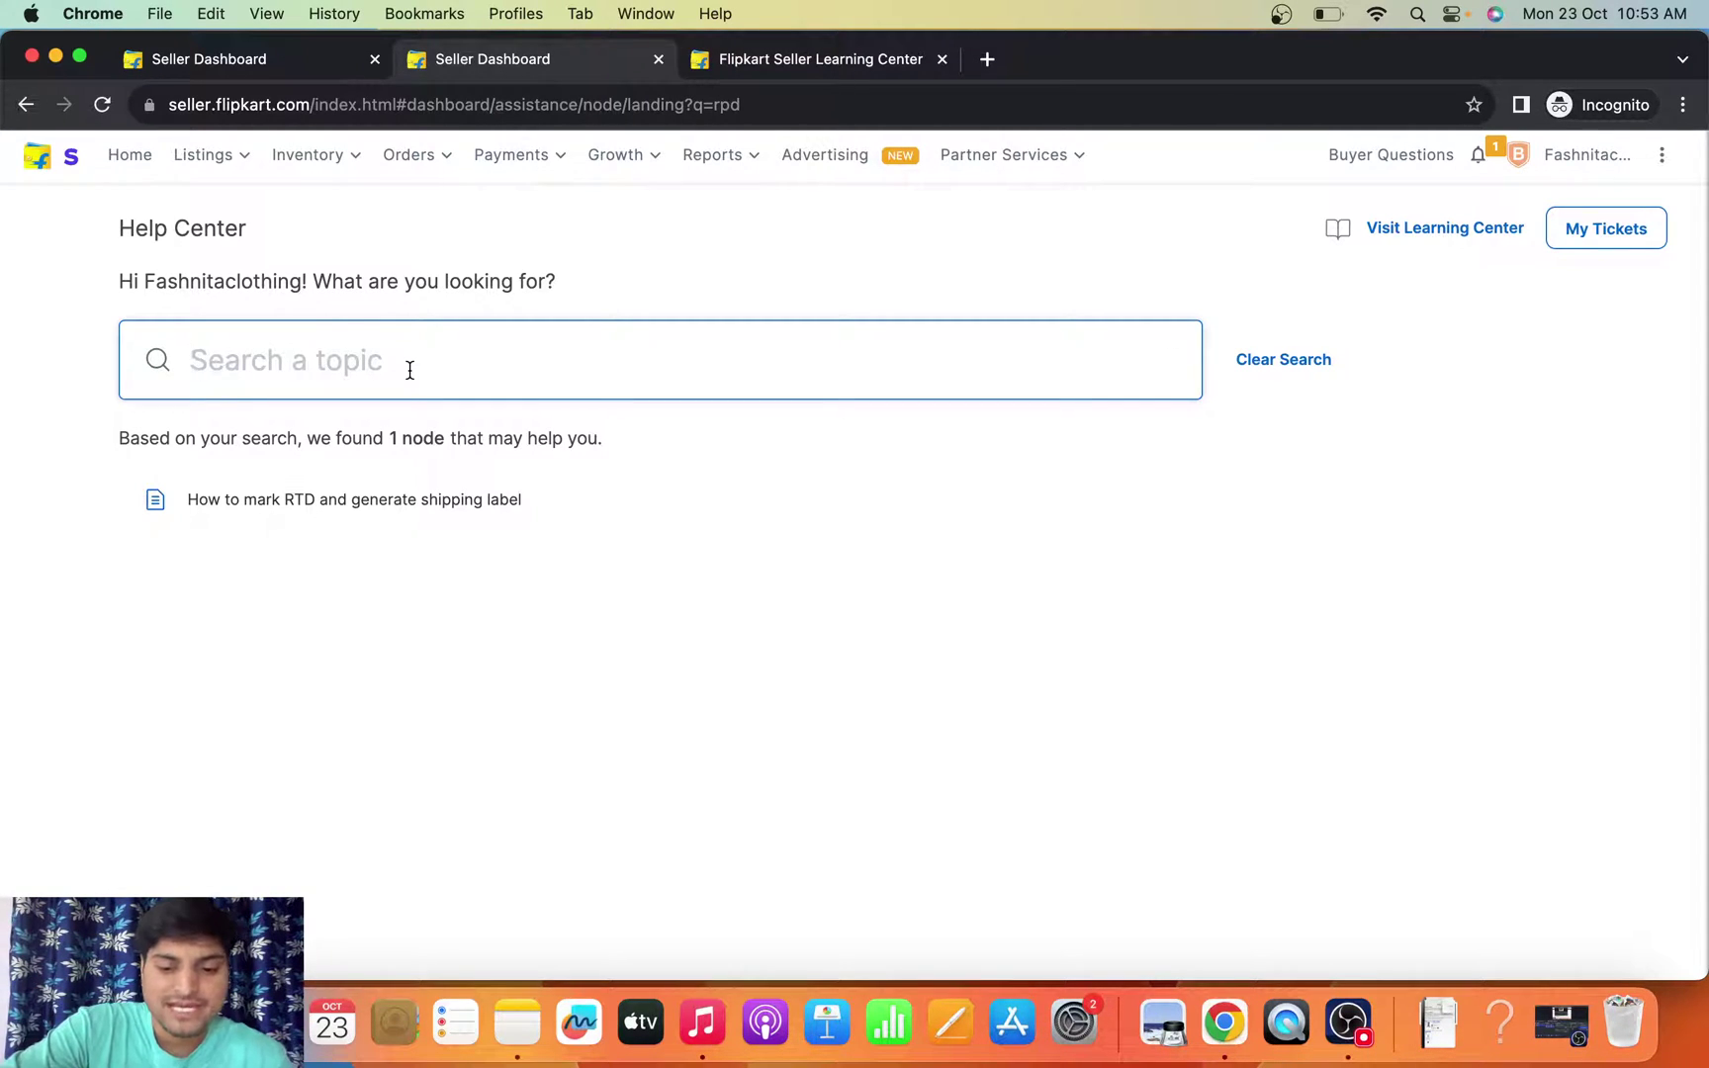
text(ignite)
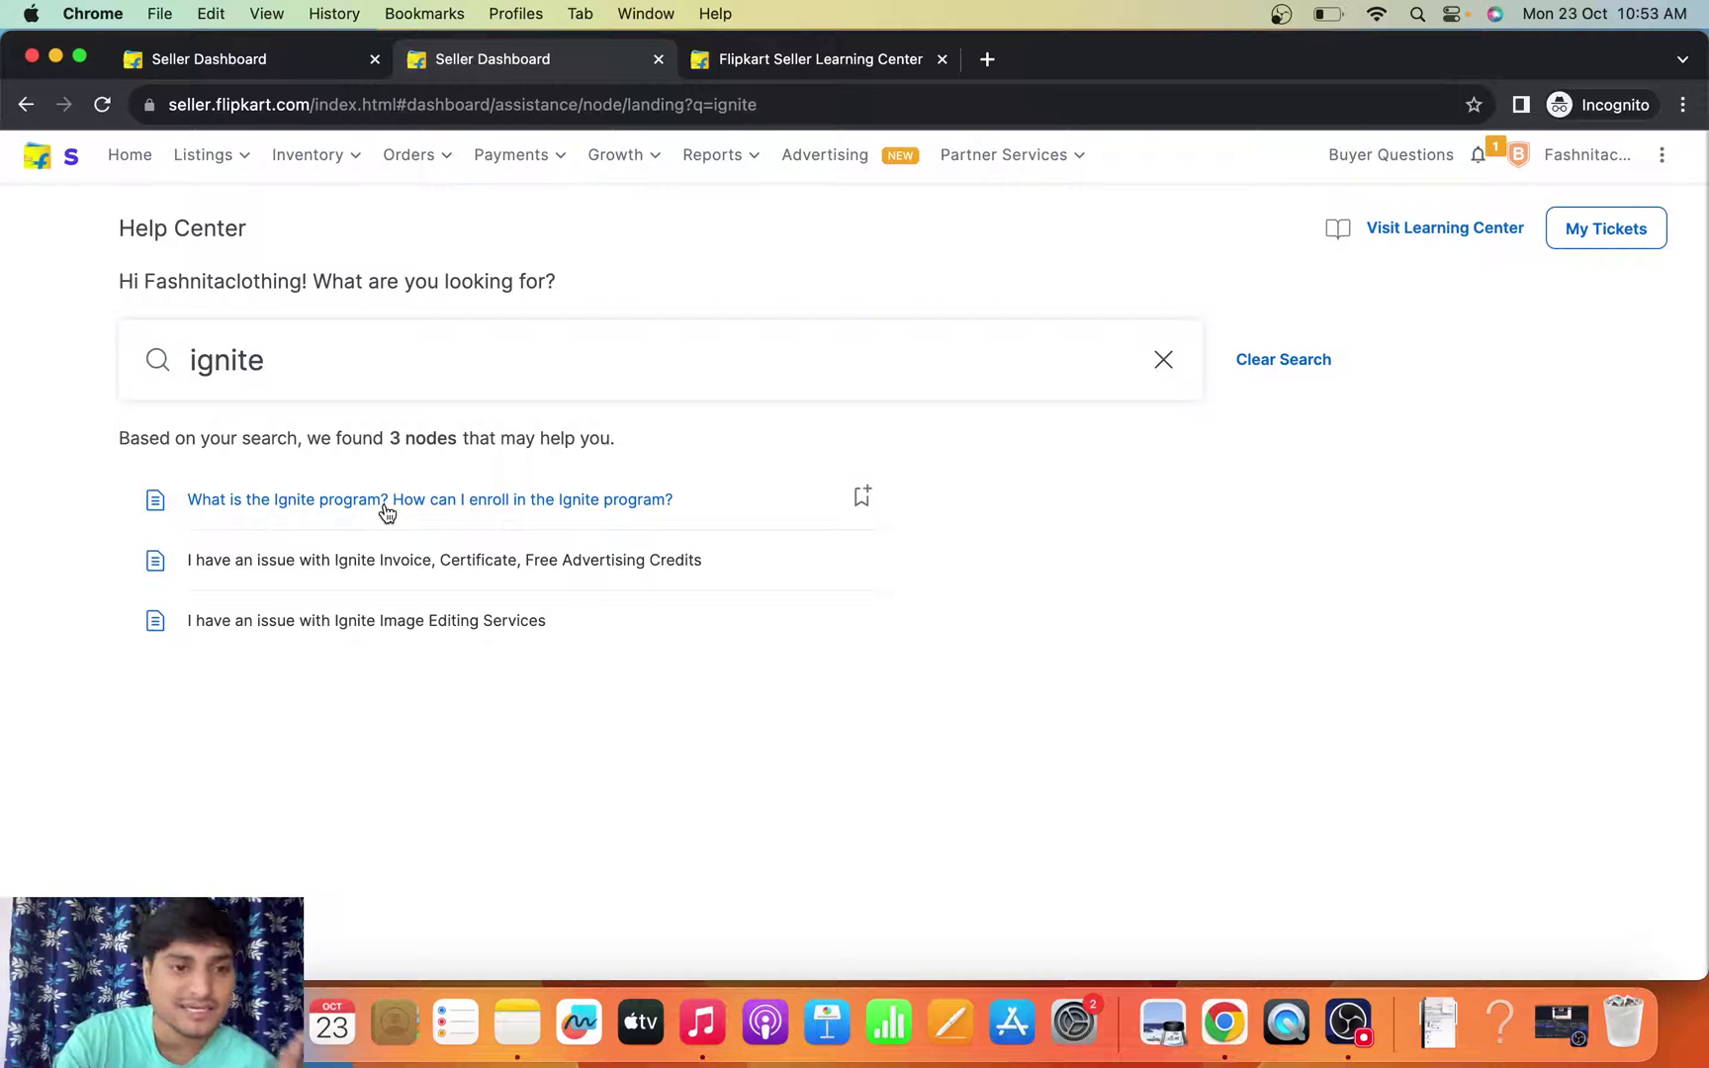
- Open the 'What is the Ignite program?' article and scroll down to its plans table
click(322, 499)
scroll(685, 680, down, 12)
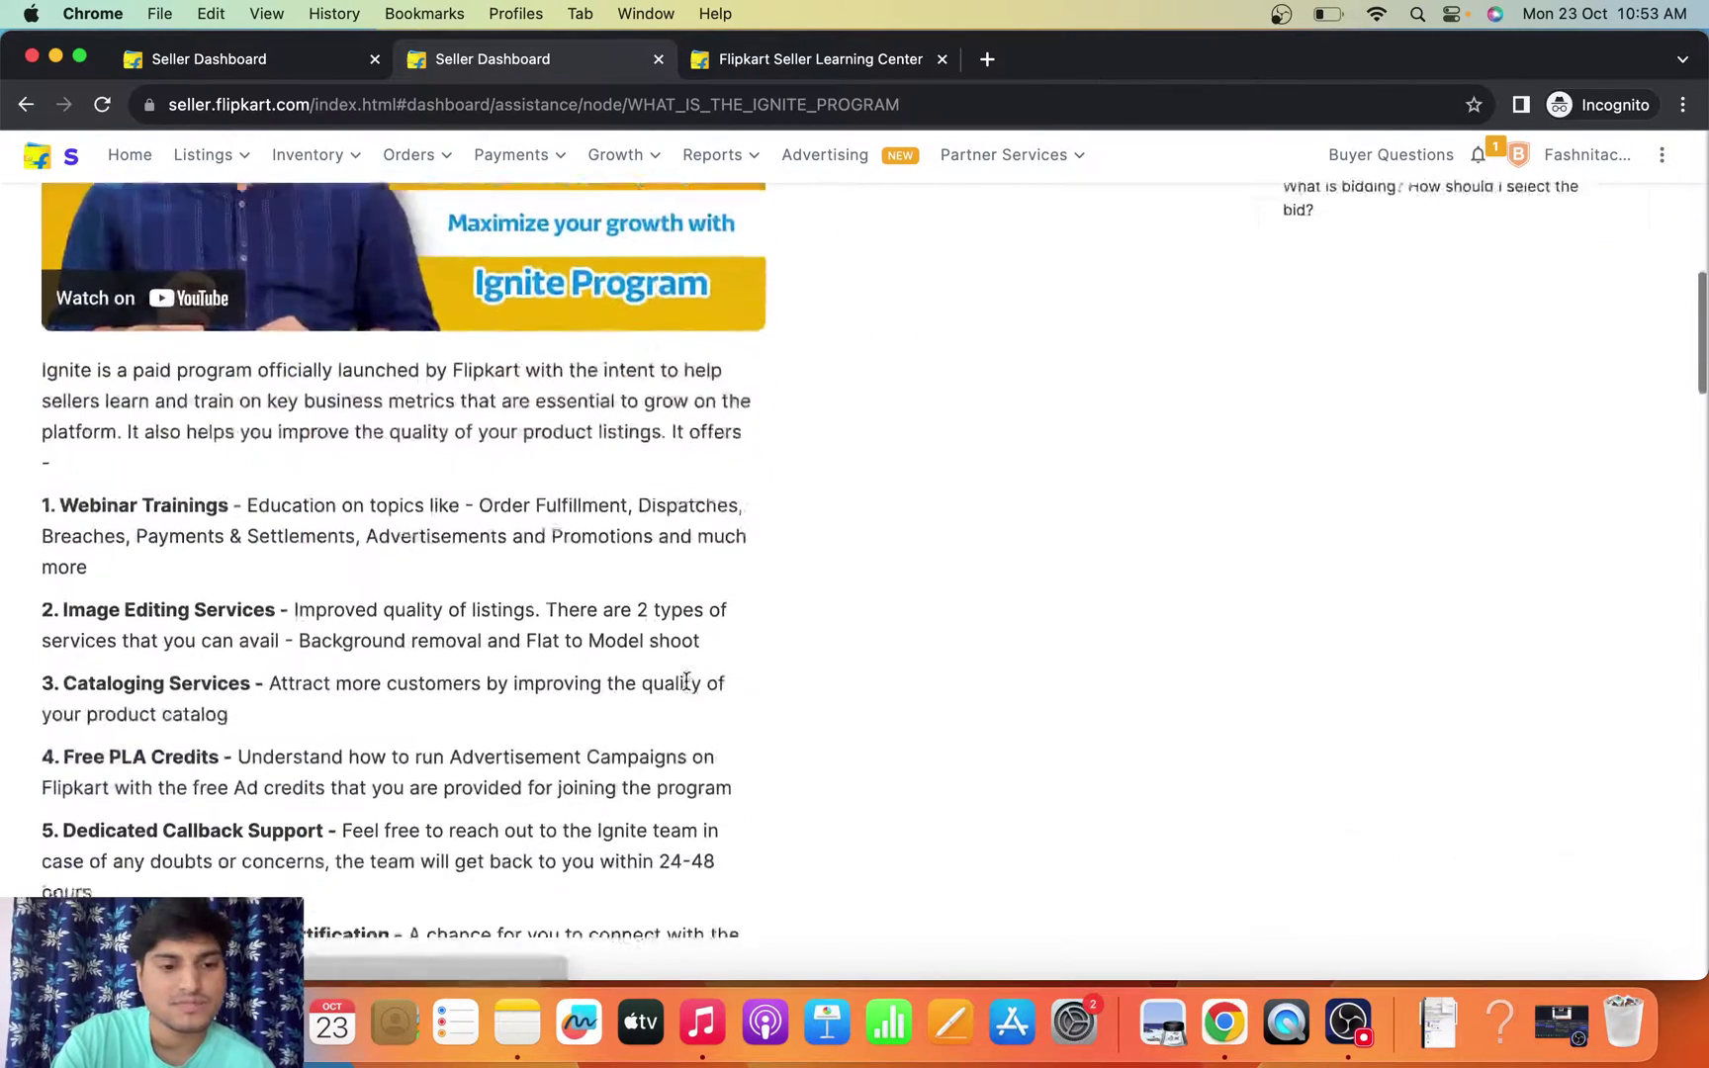
scroll(685, 680, down, 5)
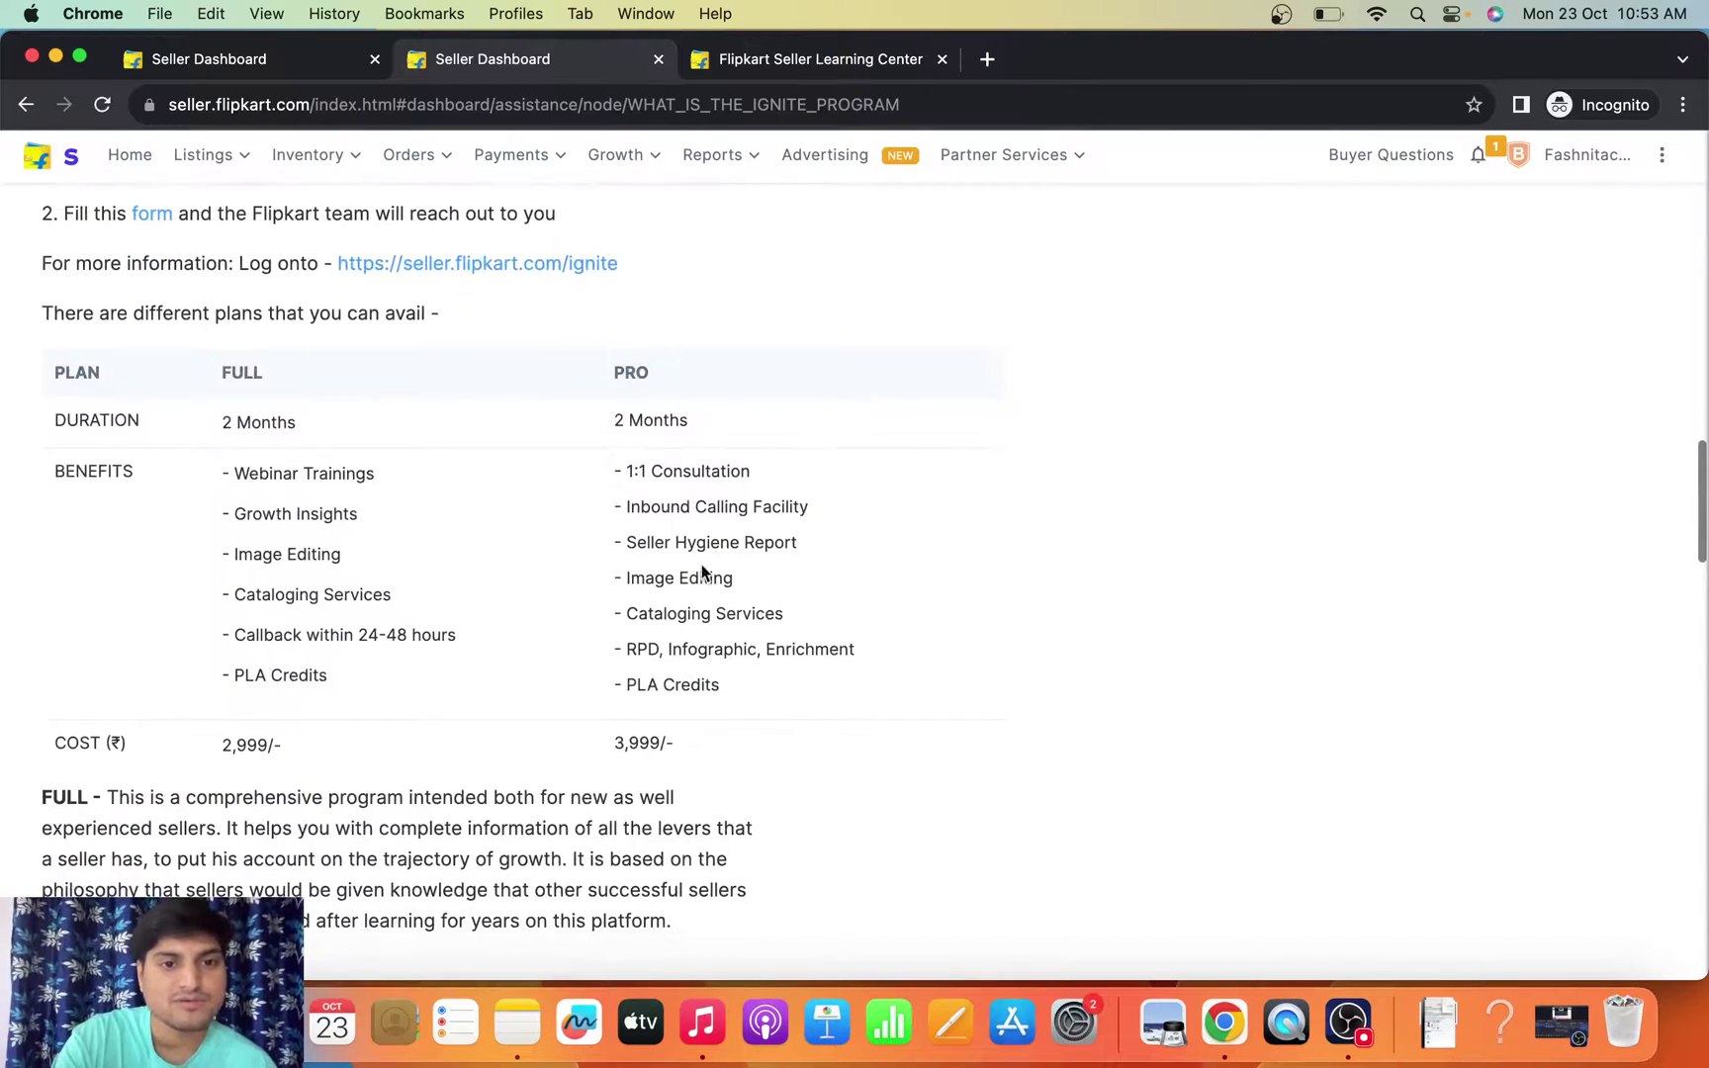
- Highlight the PRO plan heading, its 3,999/- price and RPD, Infographic, Enrichment benefits
double_click(627, 372)
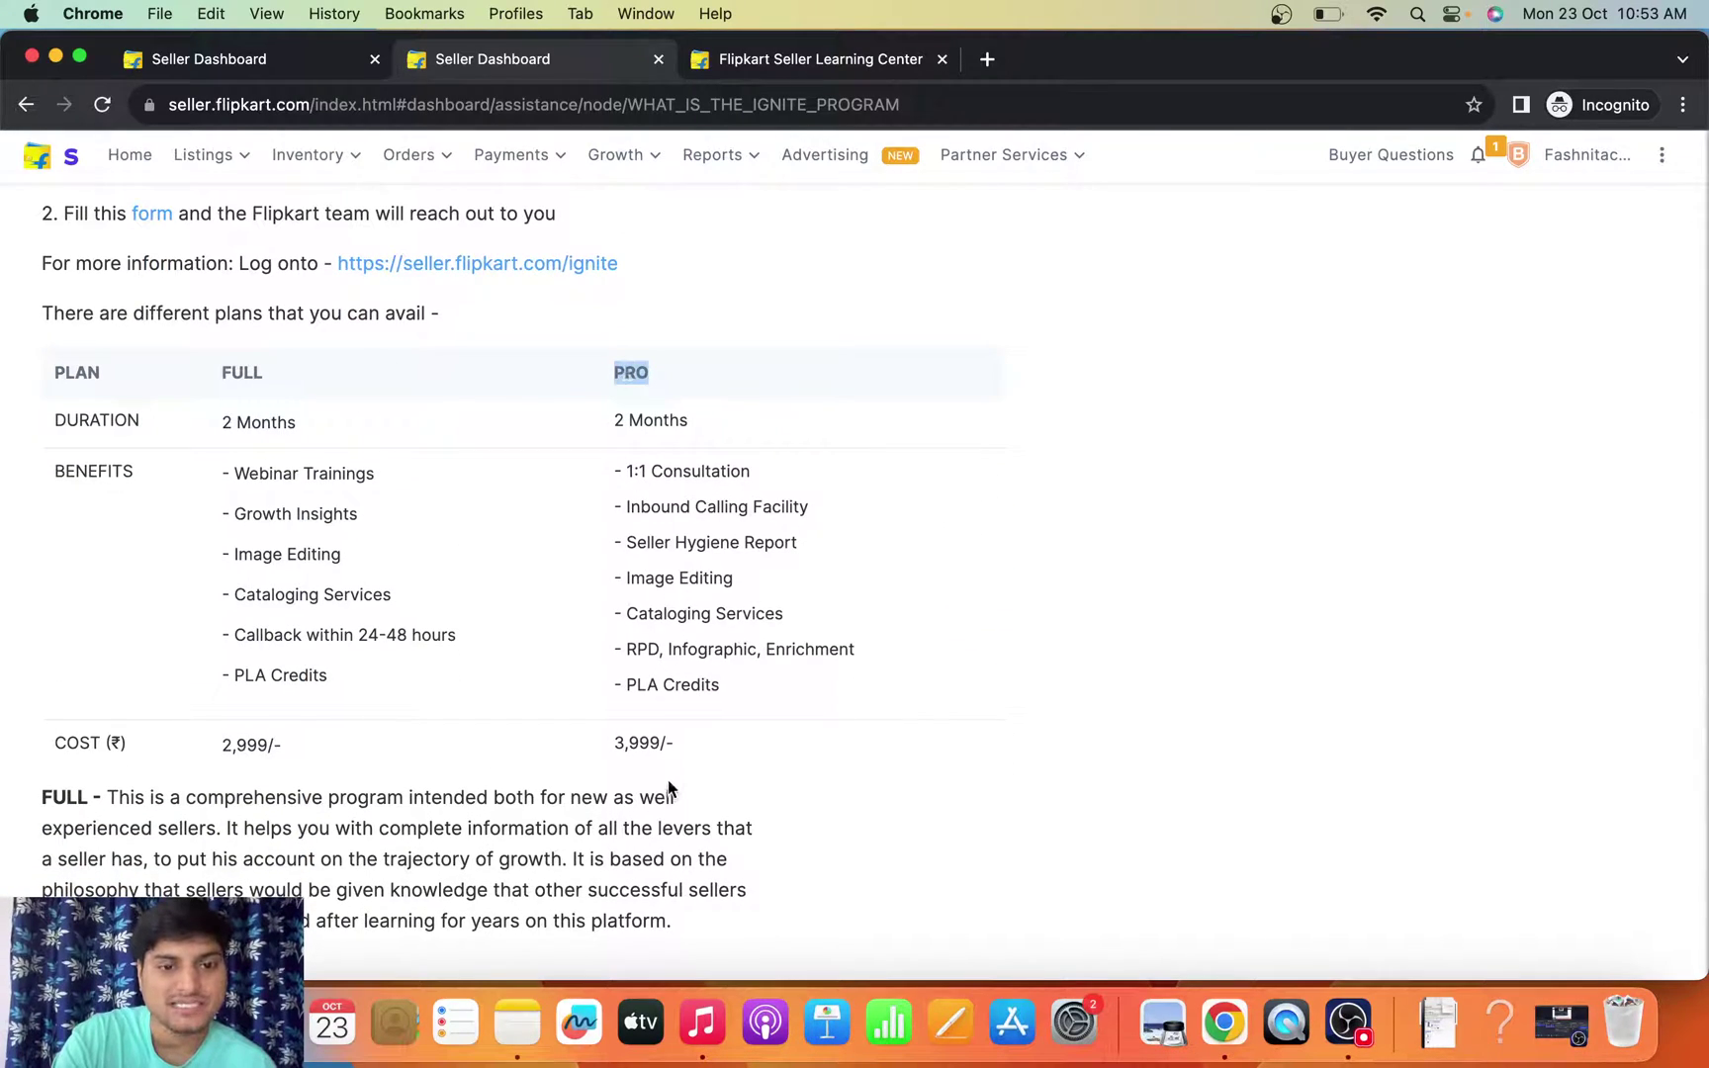
triple_click(640, 757)
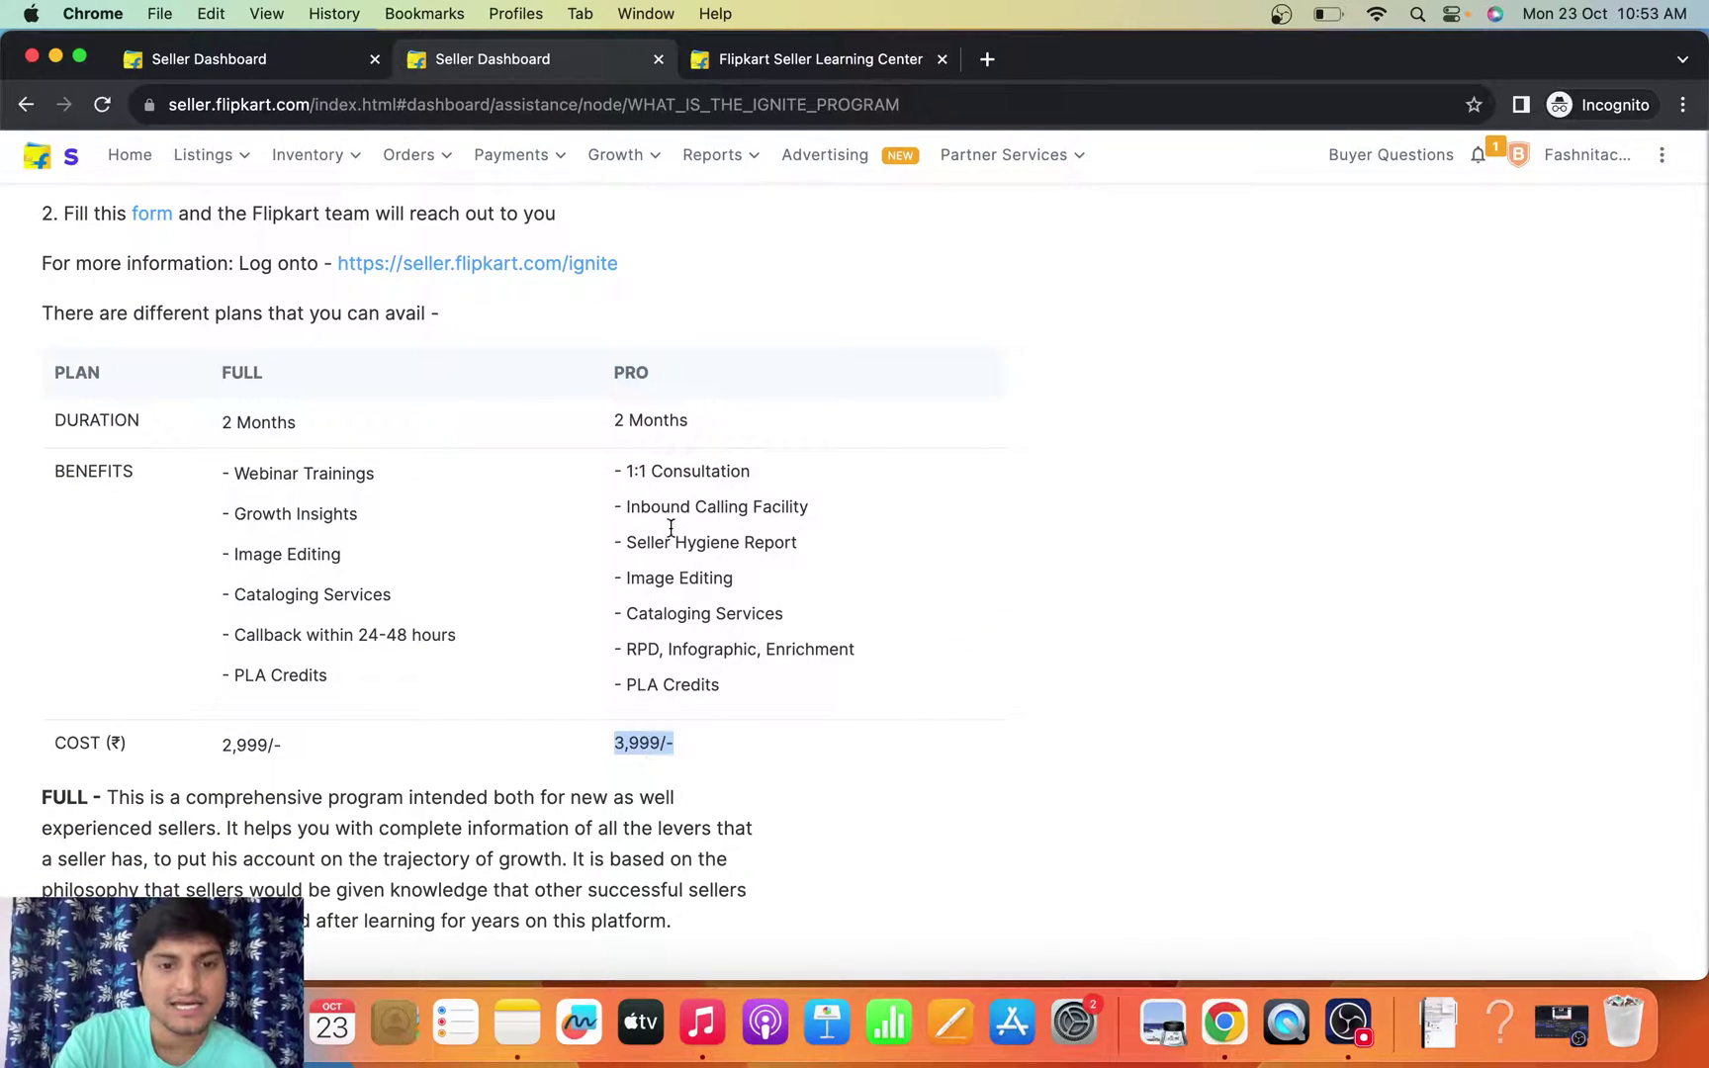
click(641, 654)
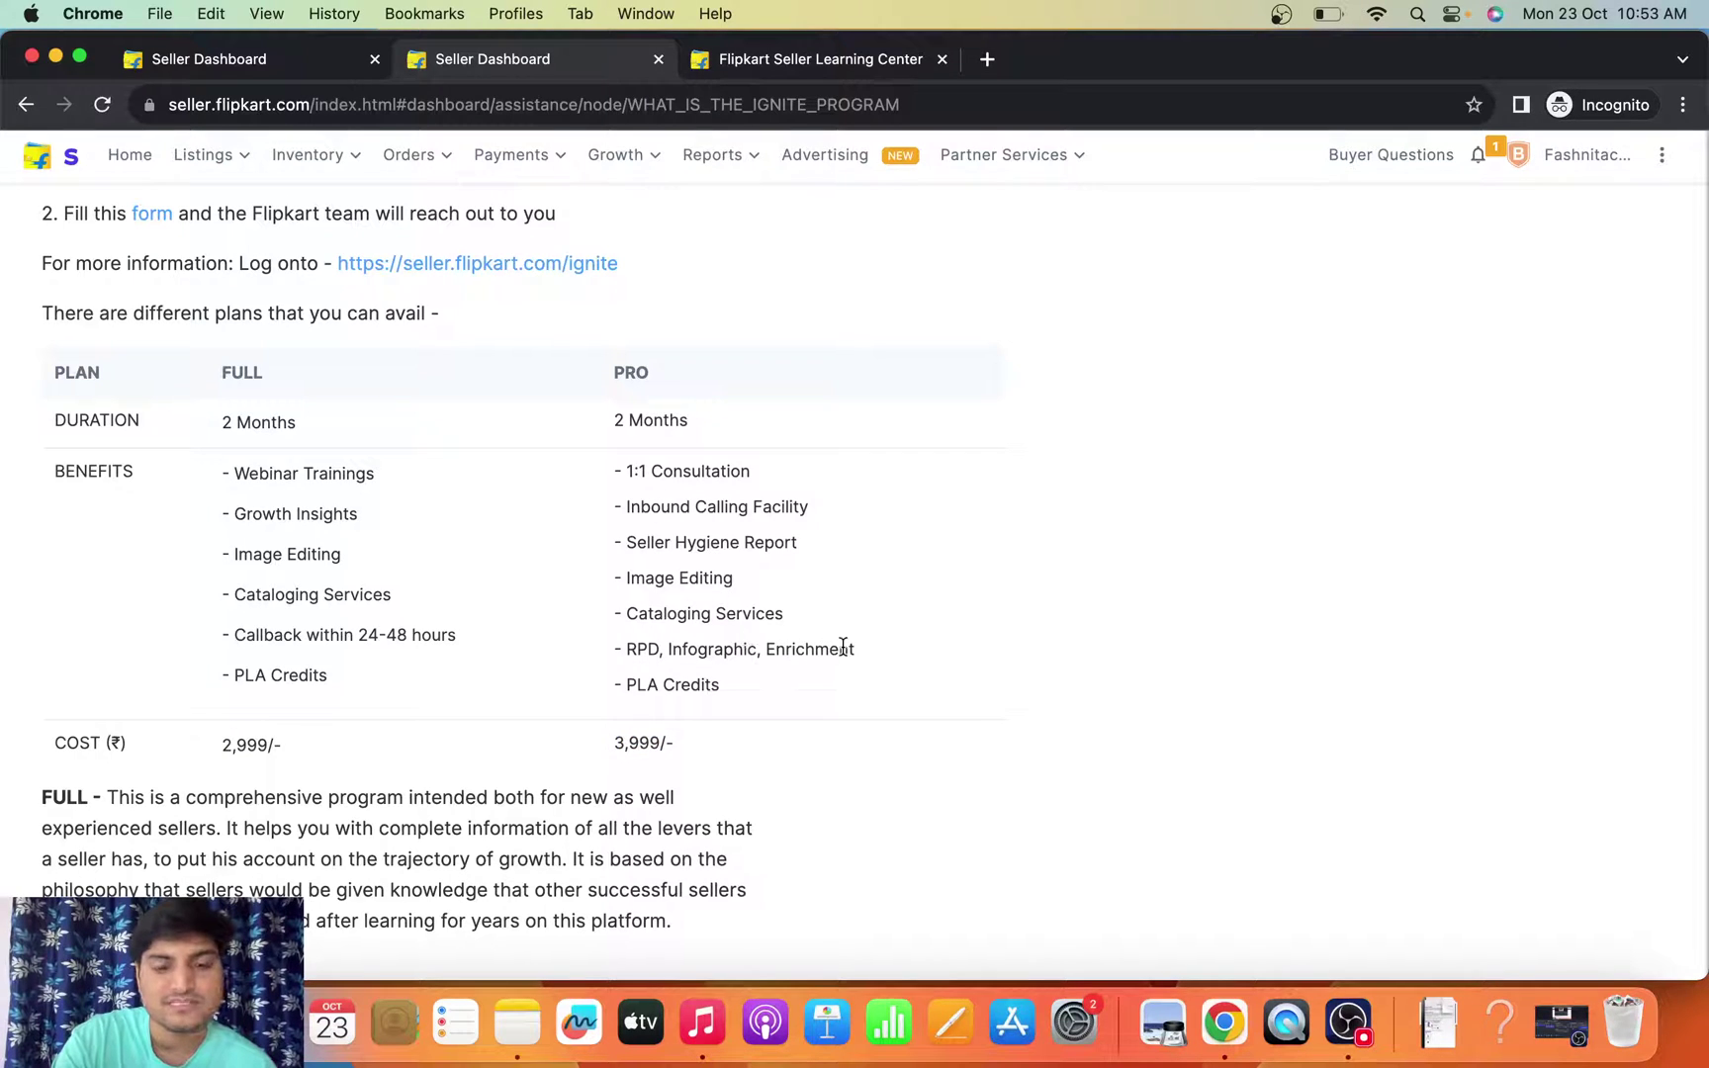
drag(857, 655, 624, 639)
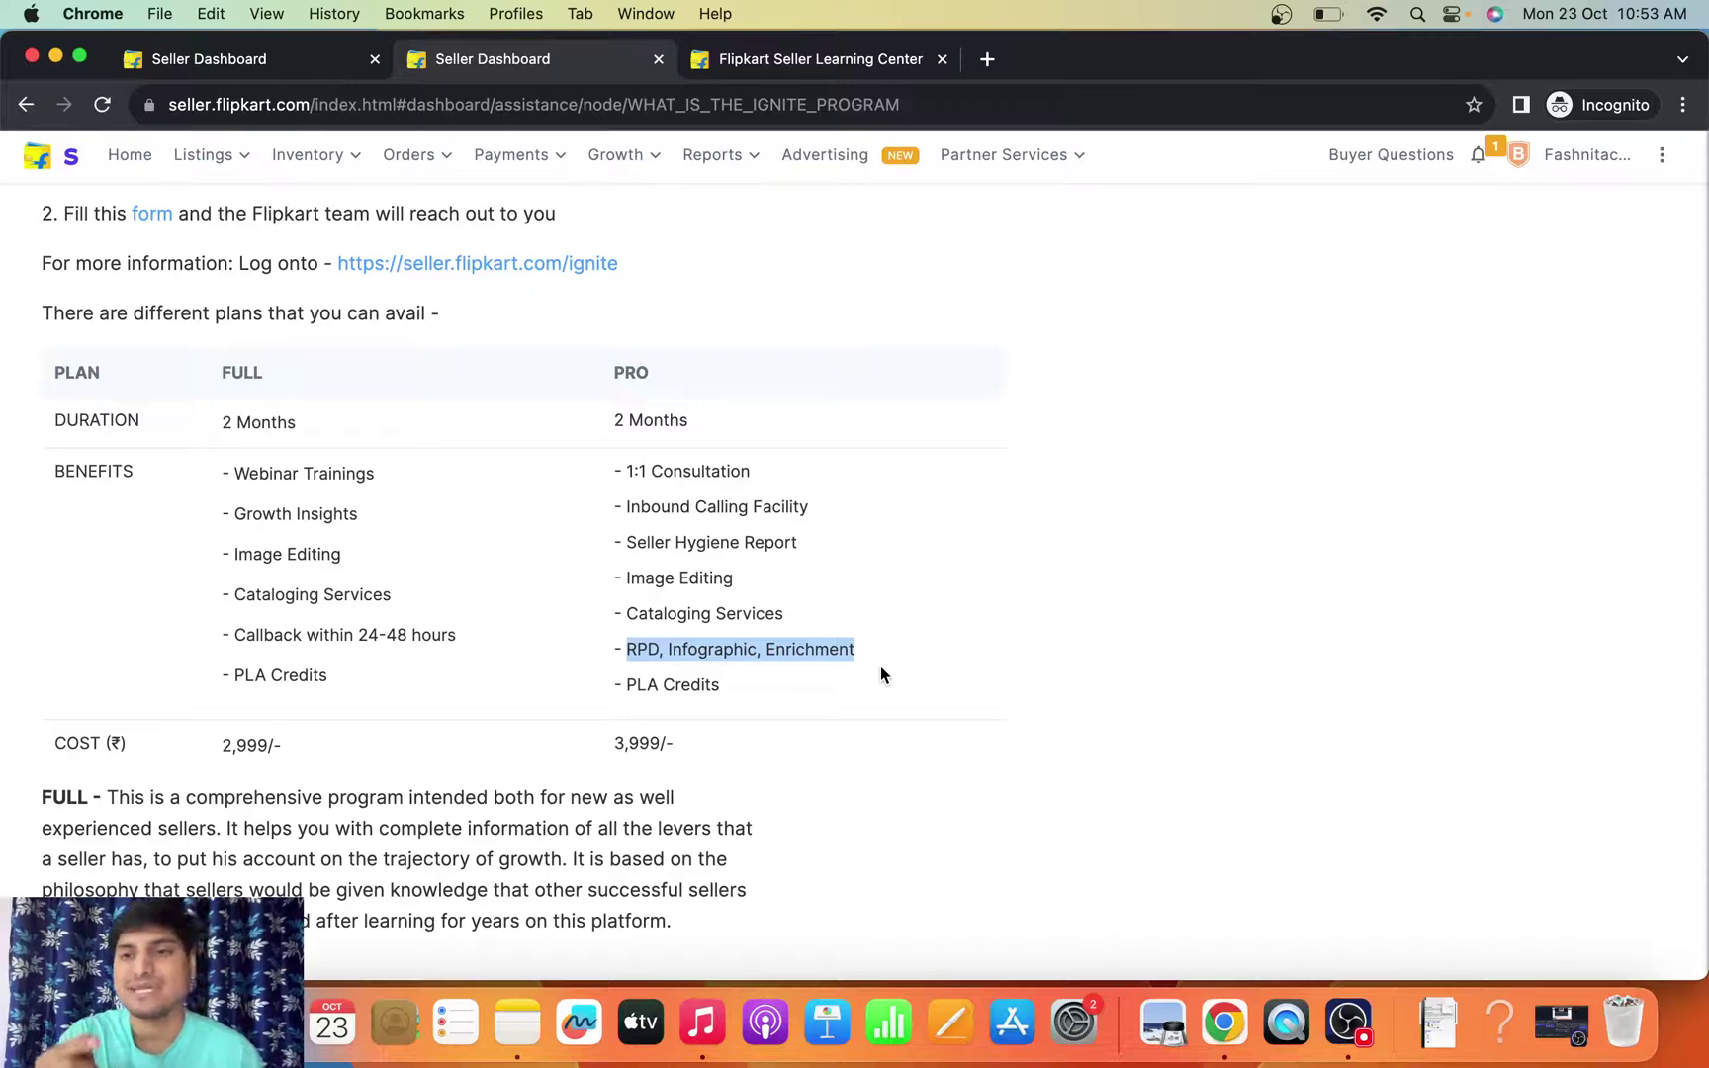
double_click(638, 743)
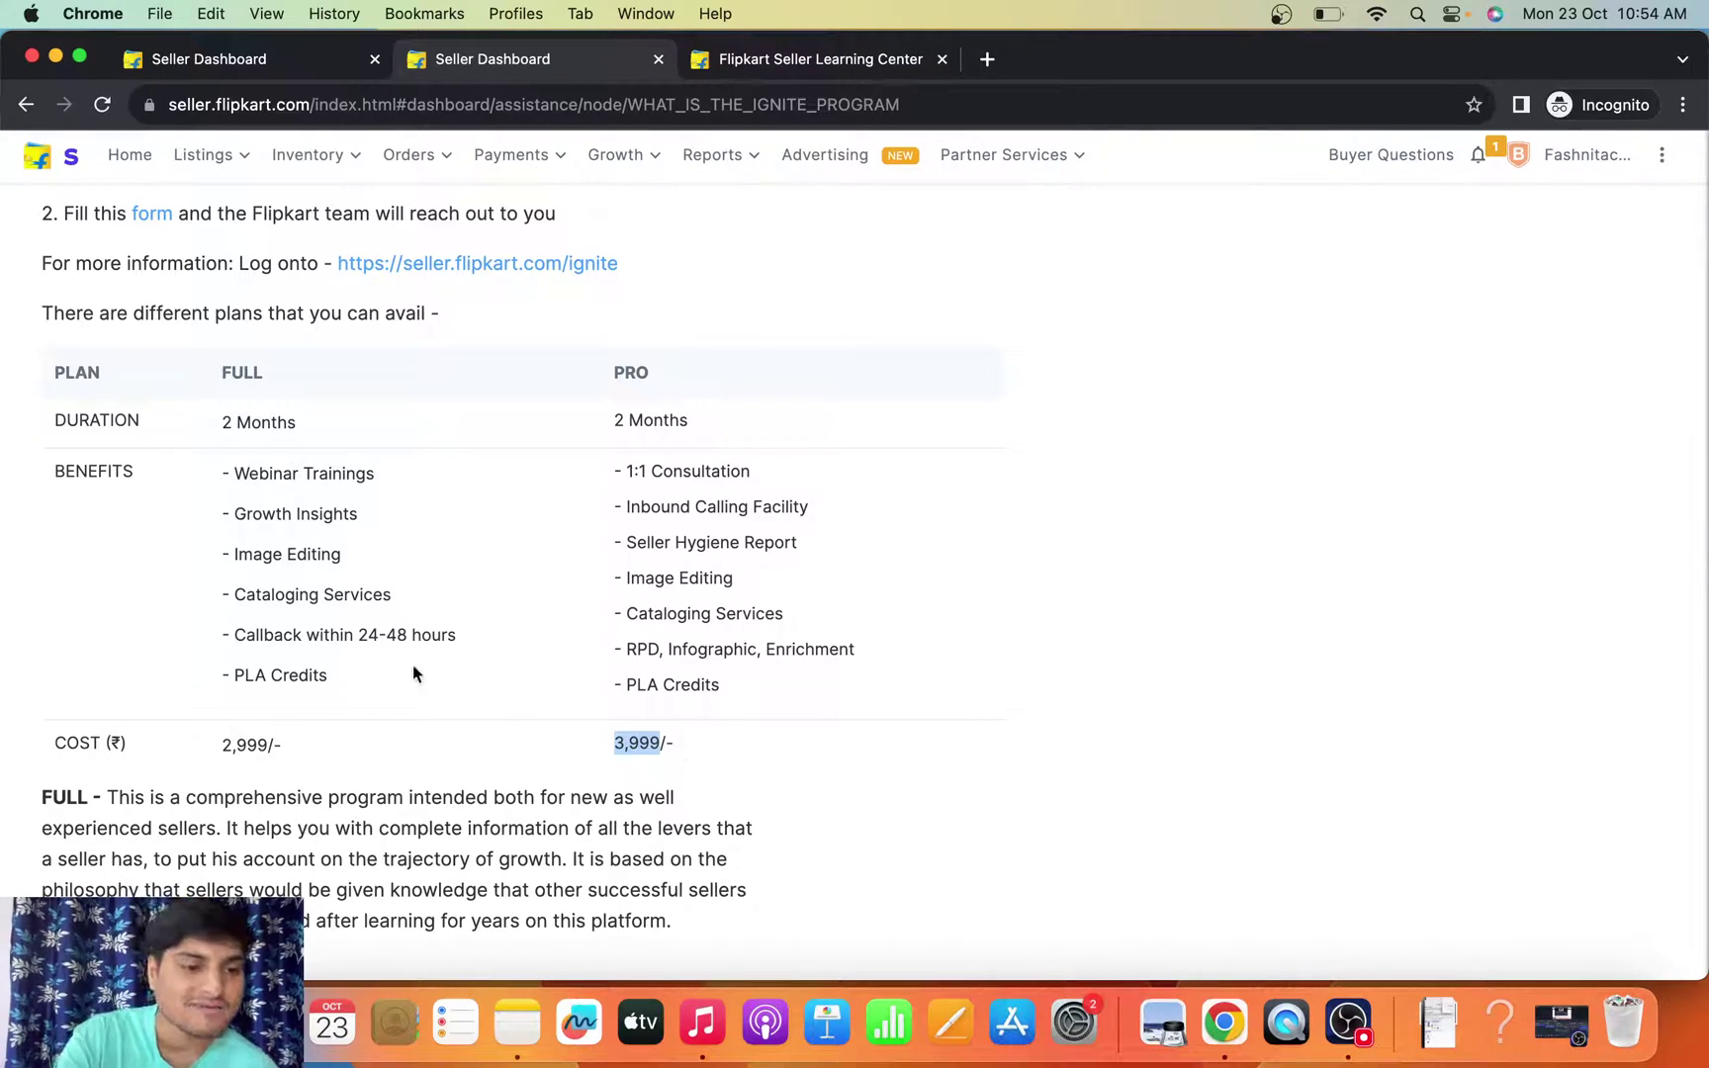
scroll(522, 667, up, 15)
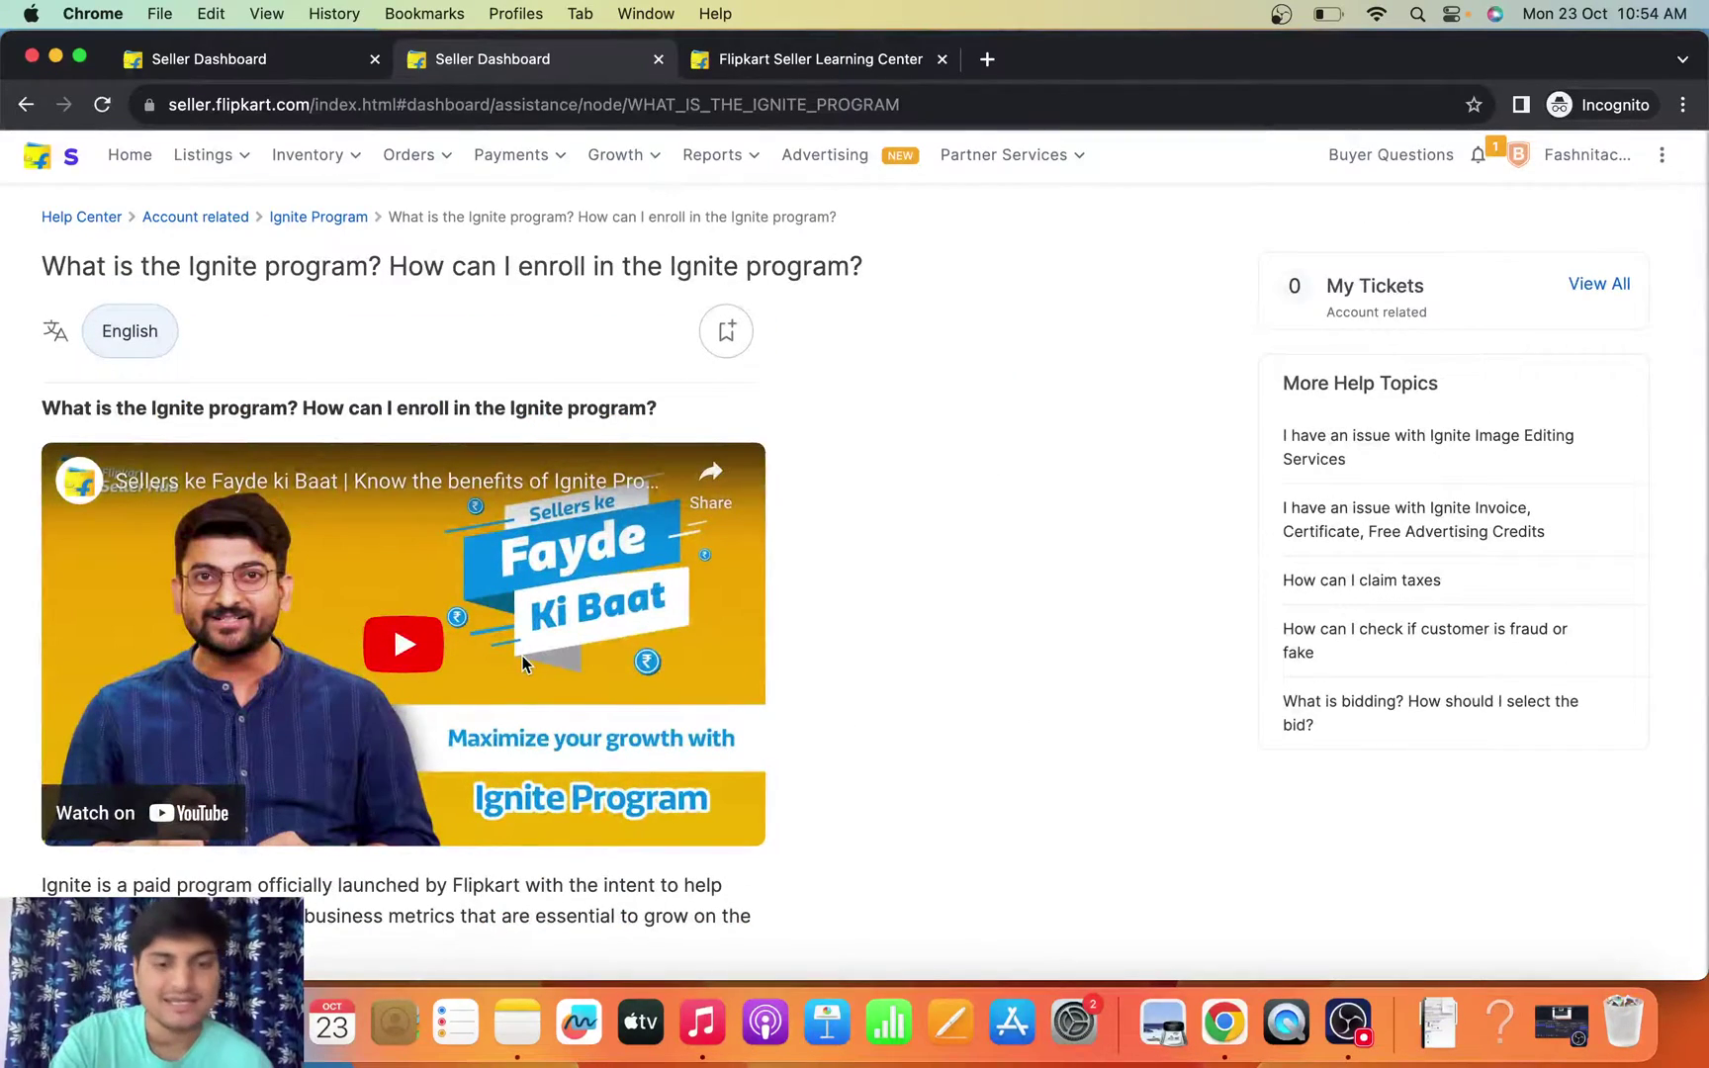
- Go from the open tabs to the seller dashboard's Listing Creation page
click(832, 58)
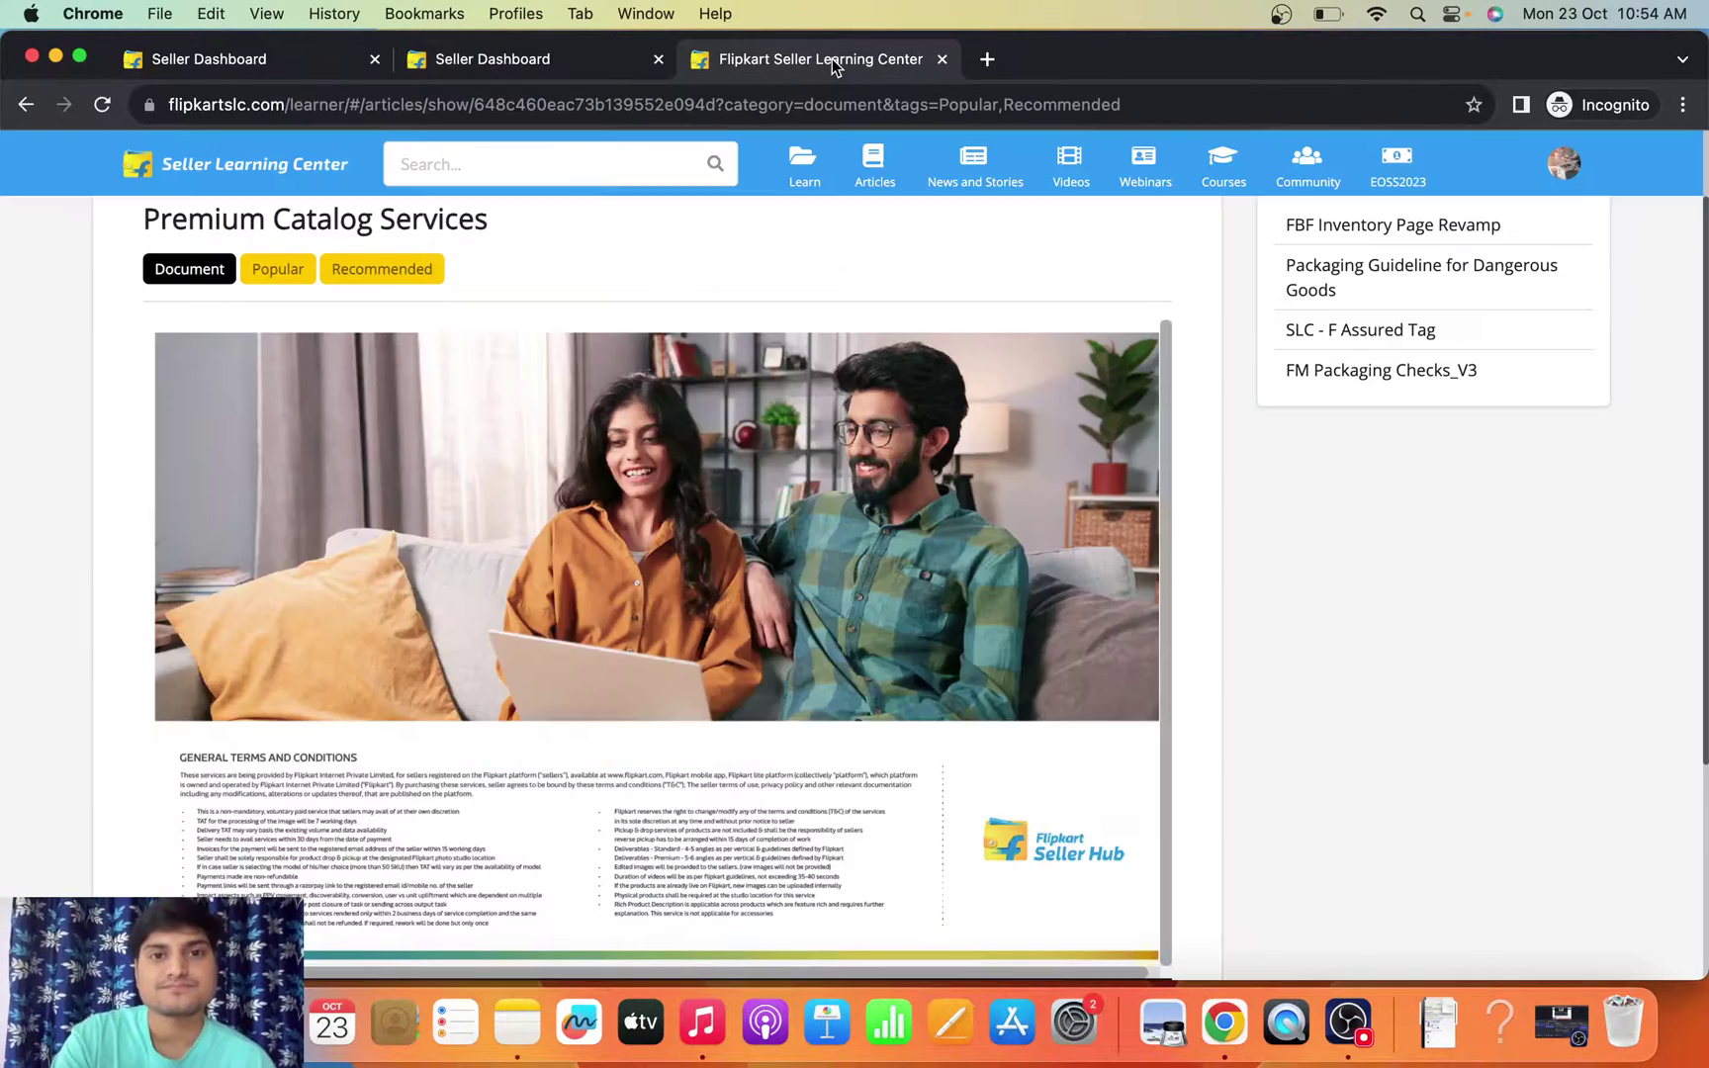
click(523, 68)
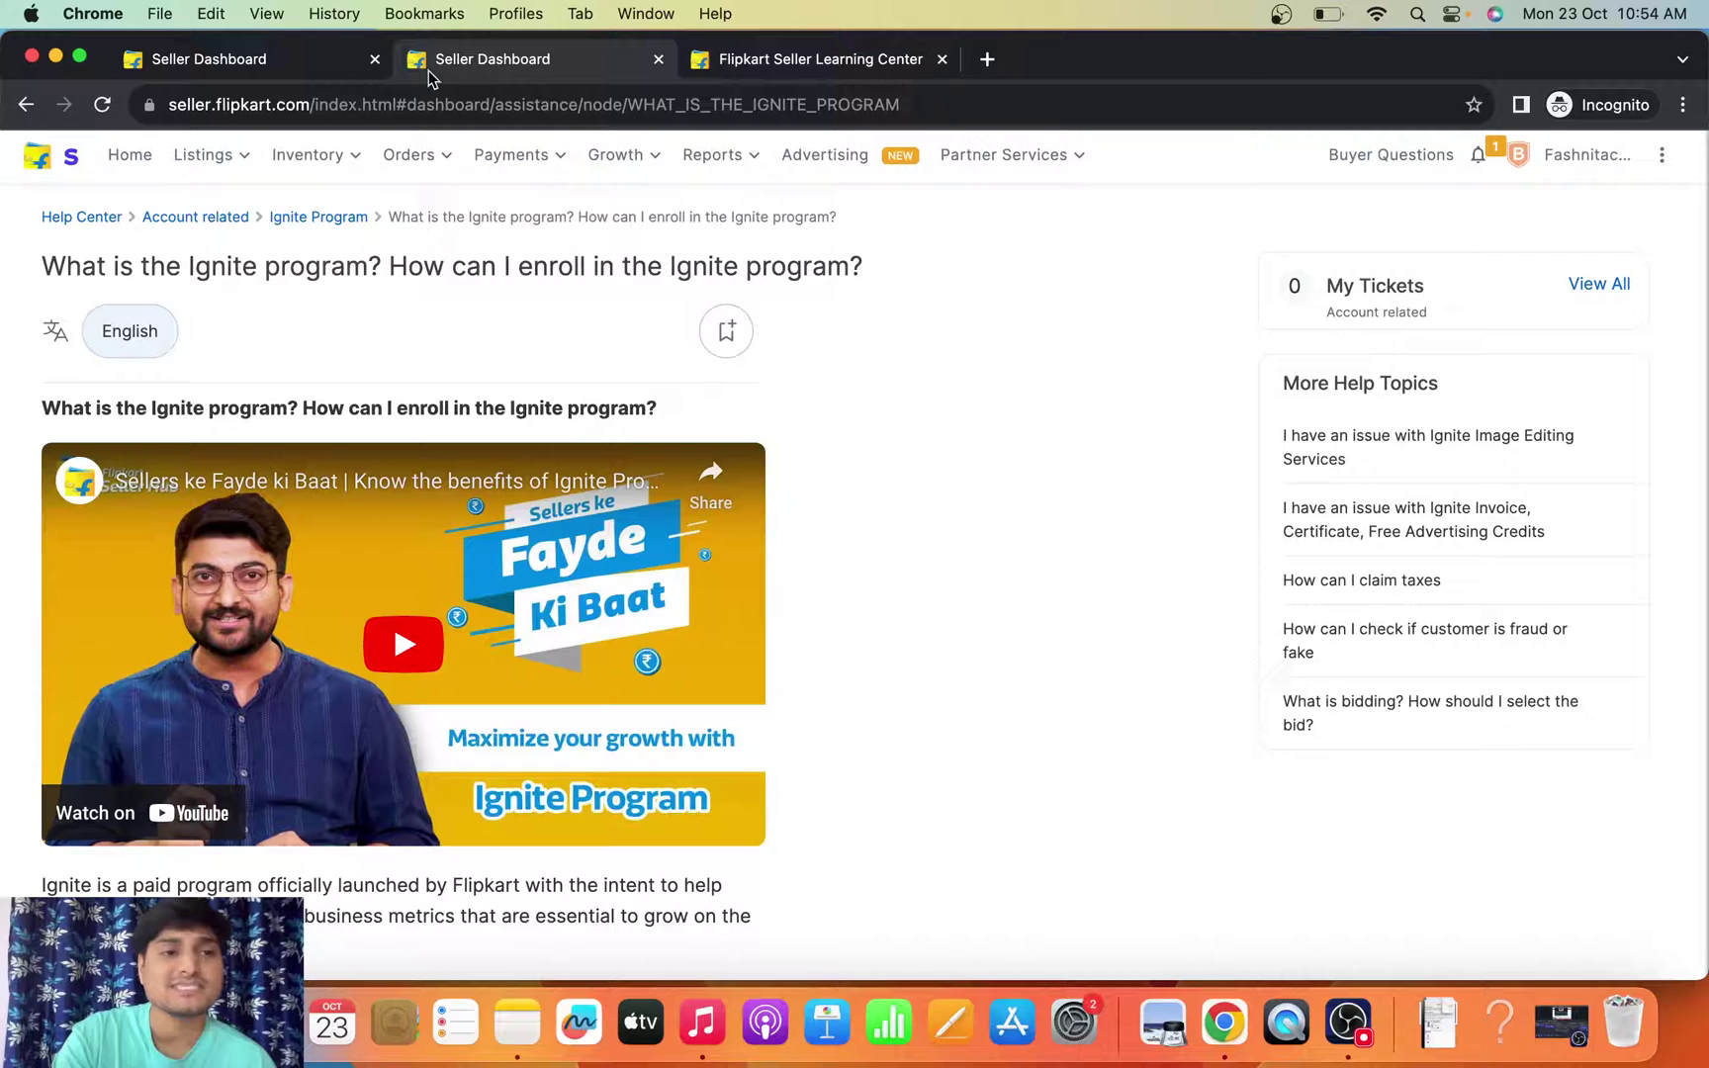
click(276, 67)
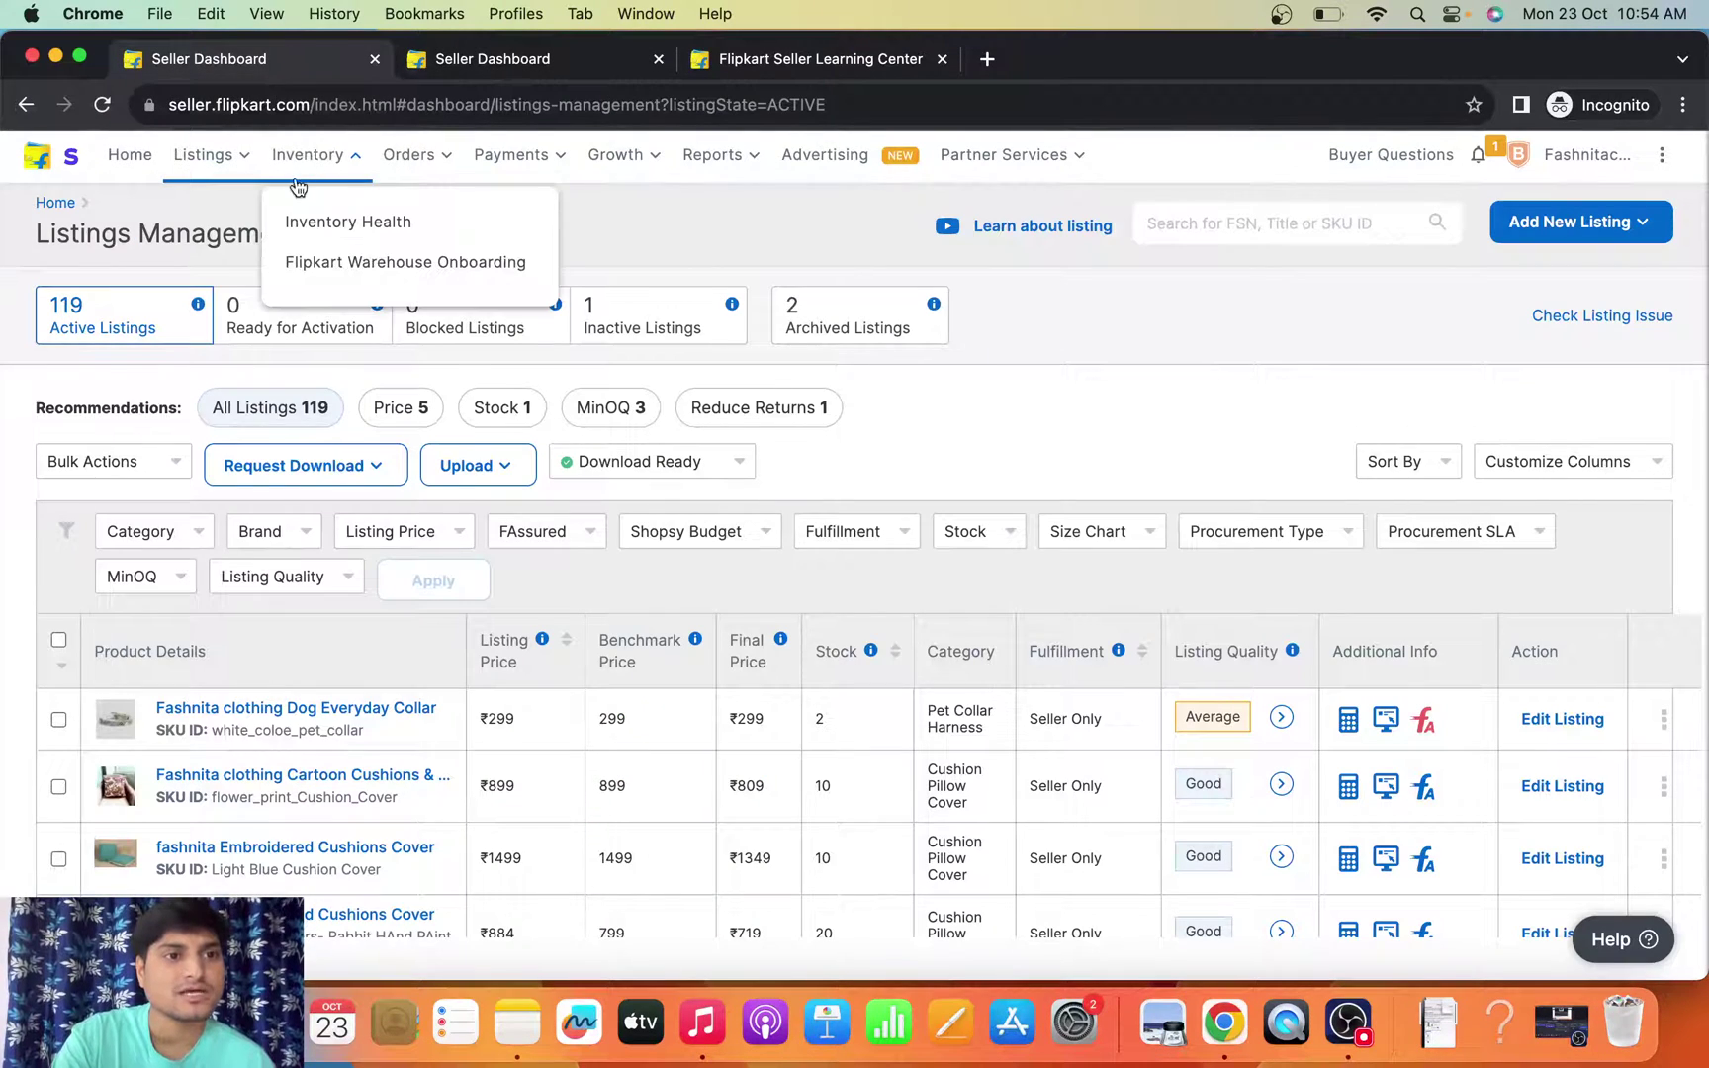
mouse_move(211, 170)
click(219, 264)
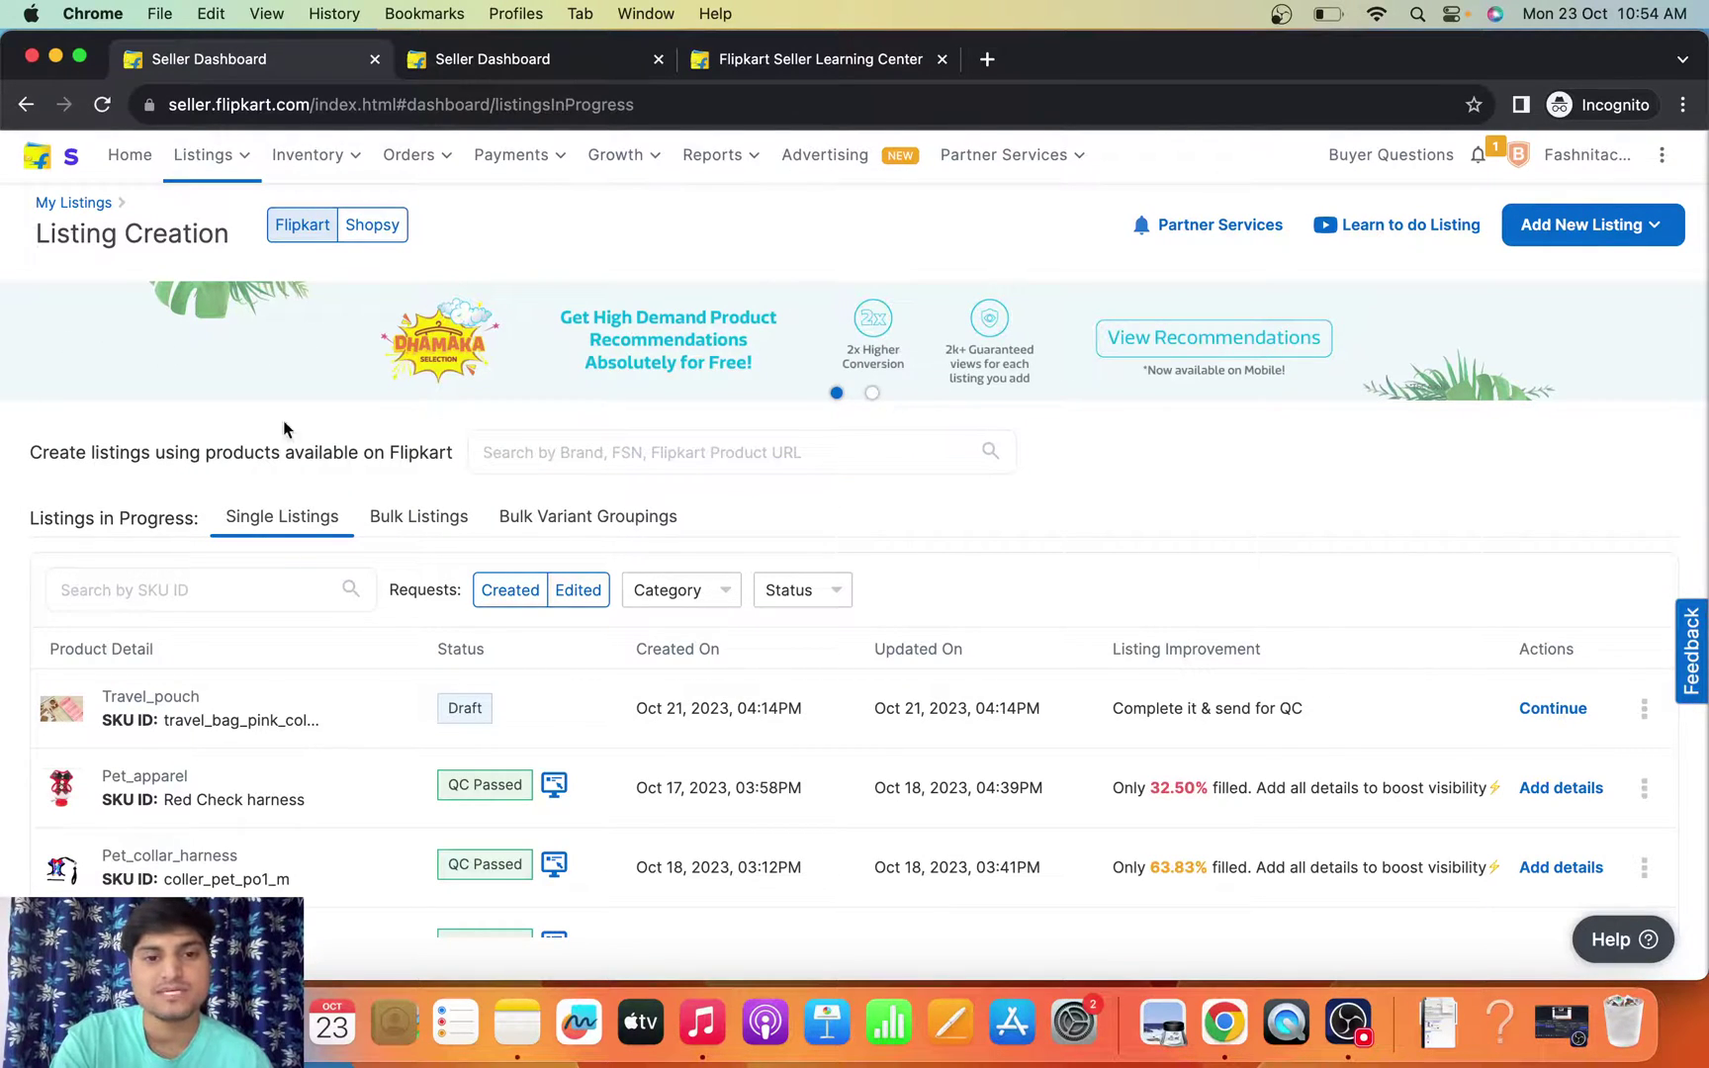
- Switch the Listing Creation banner carousel to the Flipkart Premium Catalog Services slide
click(871, 393)
click(835, 393)
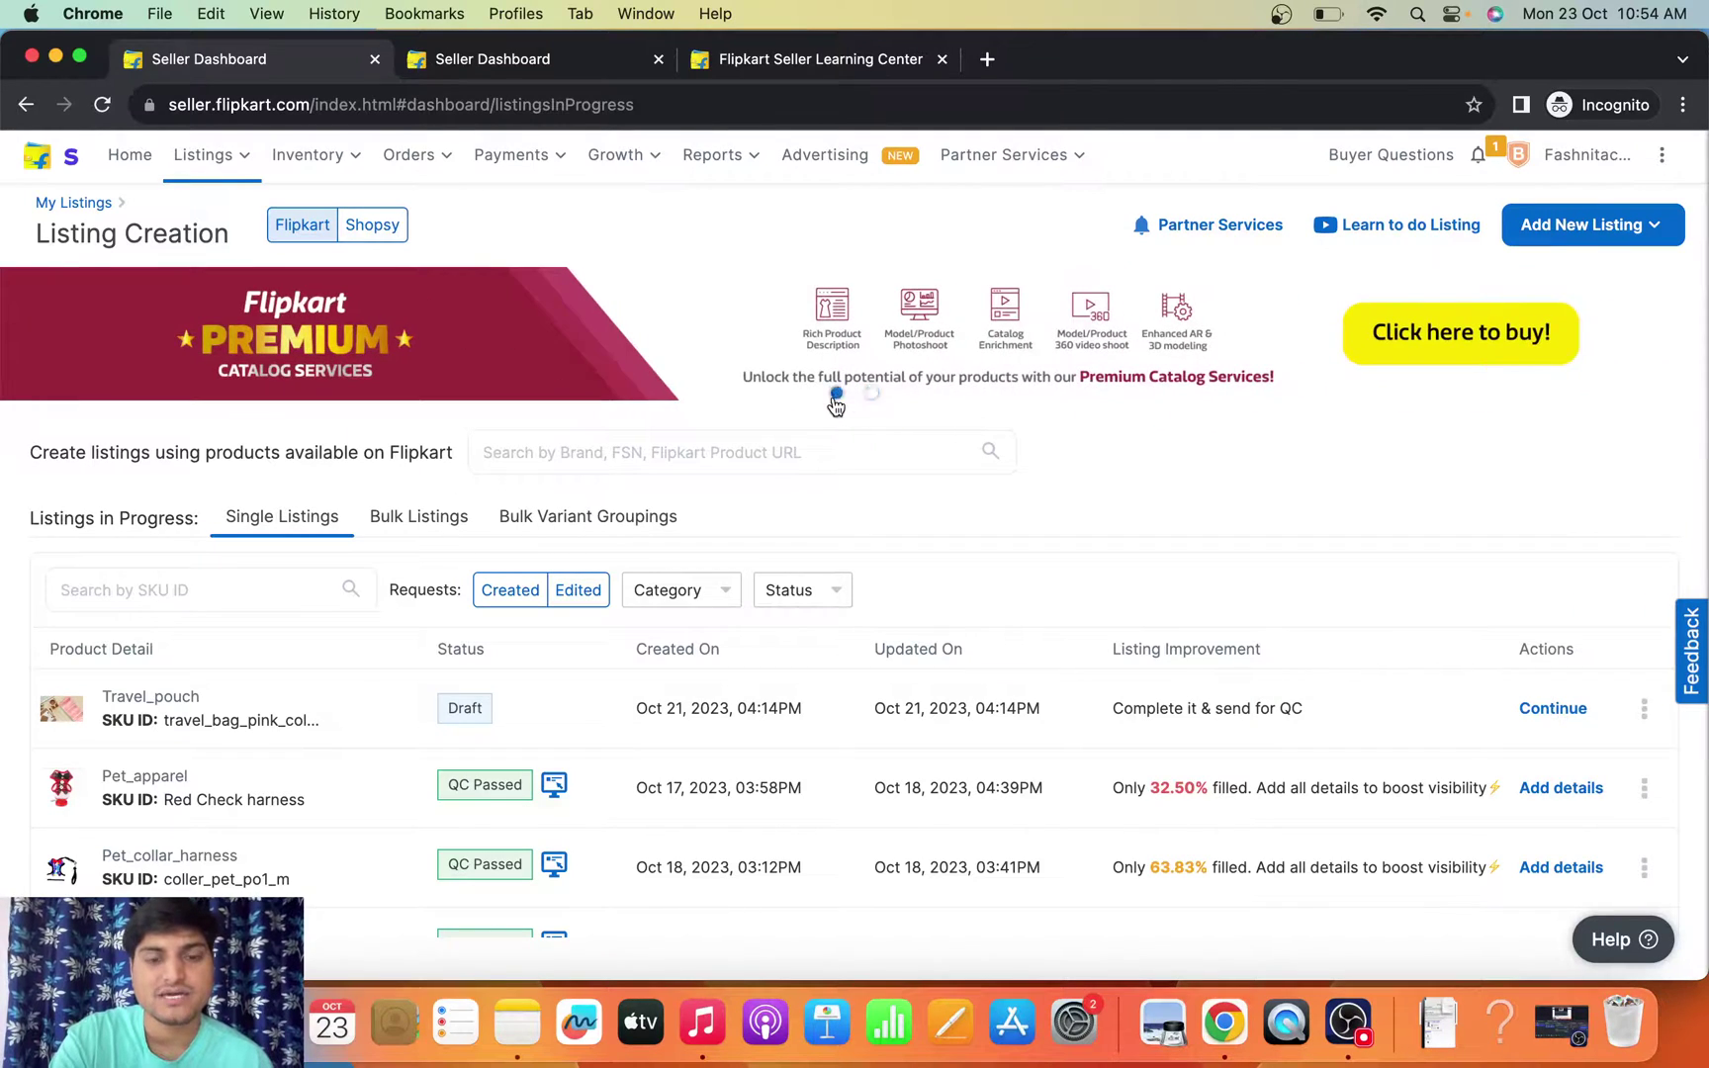
click(870, 395)
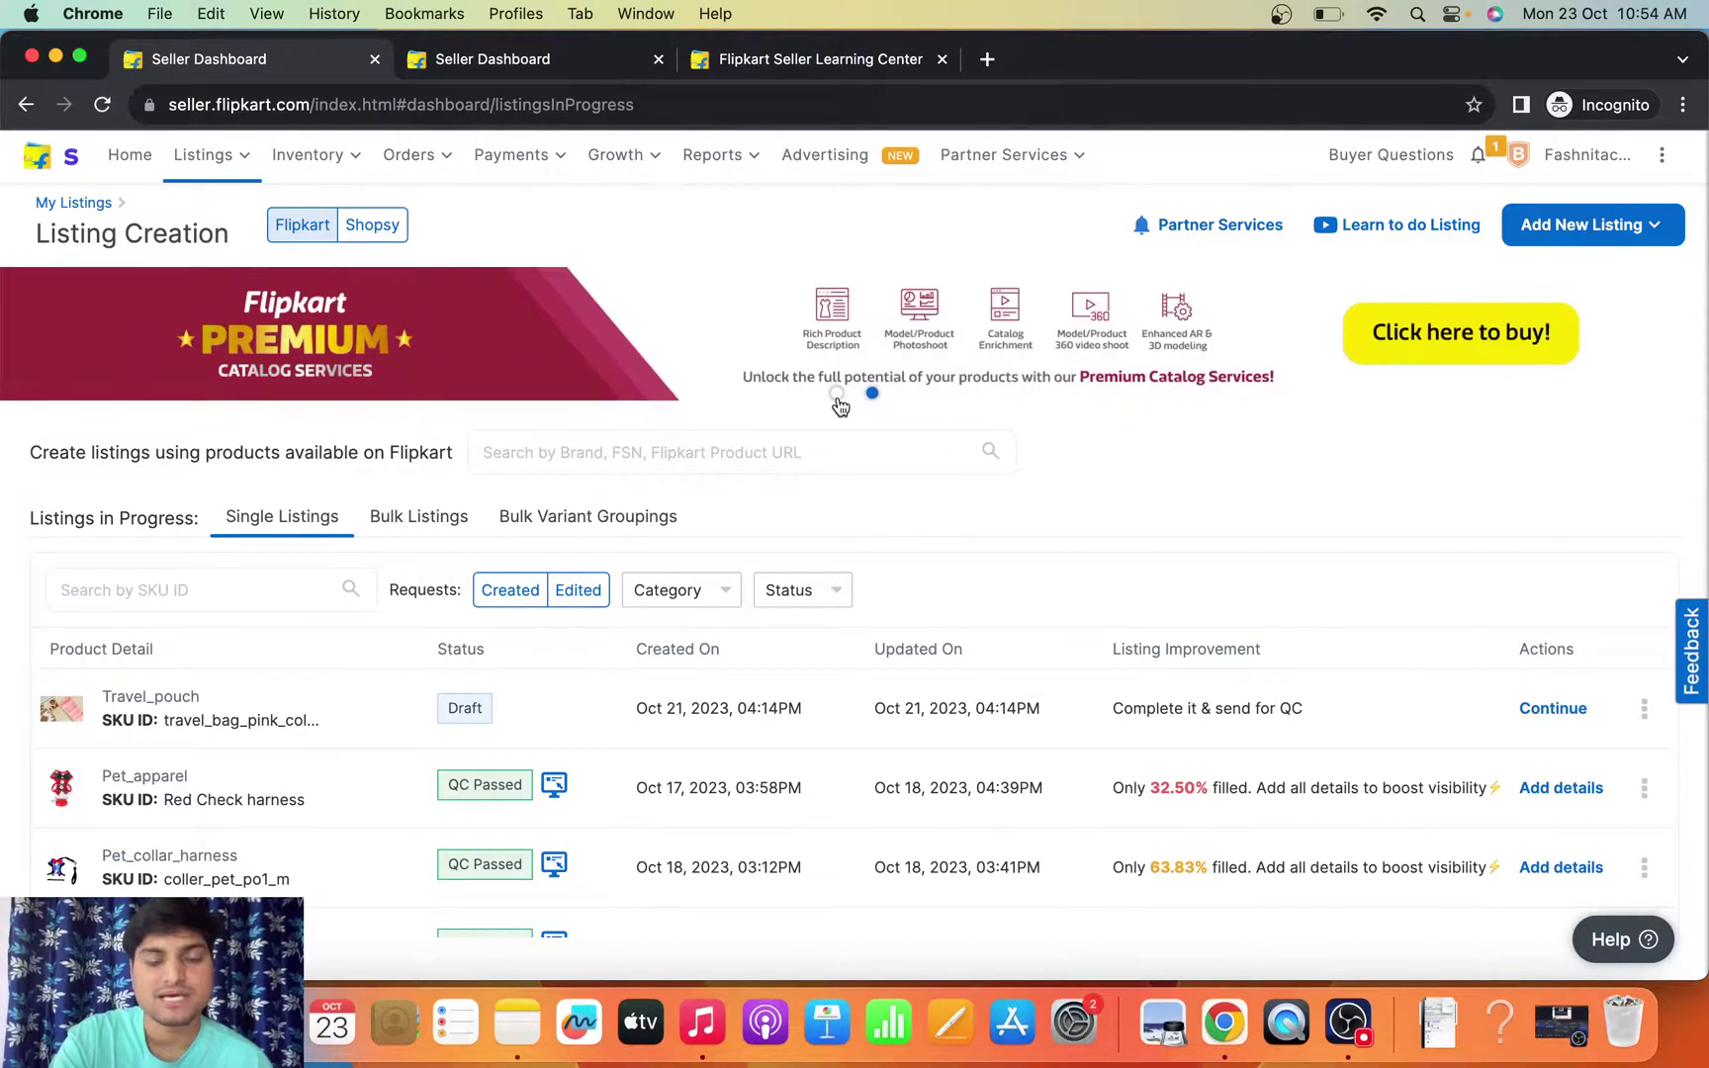
click(841, 396)
click(871, 394)
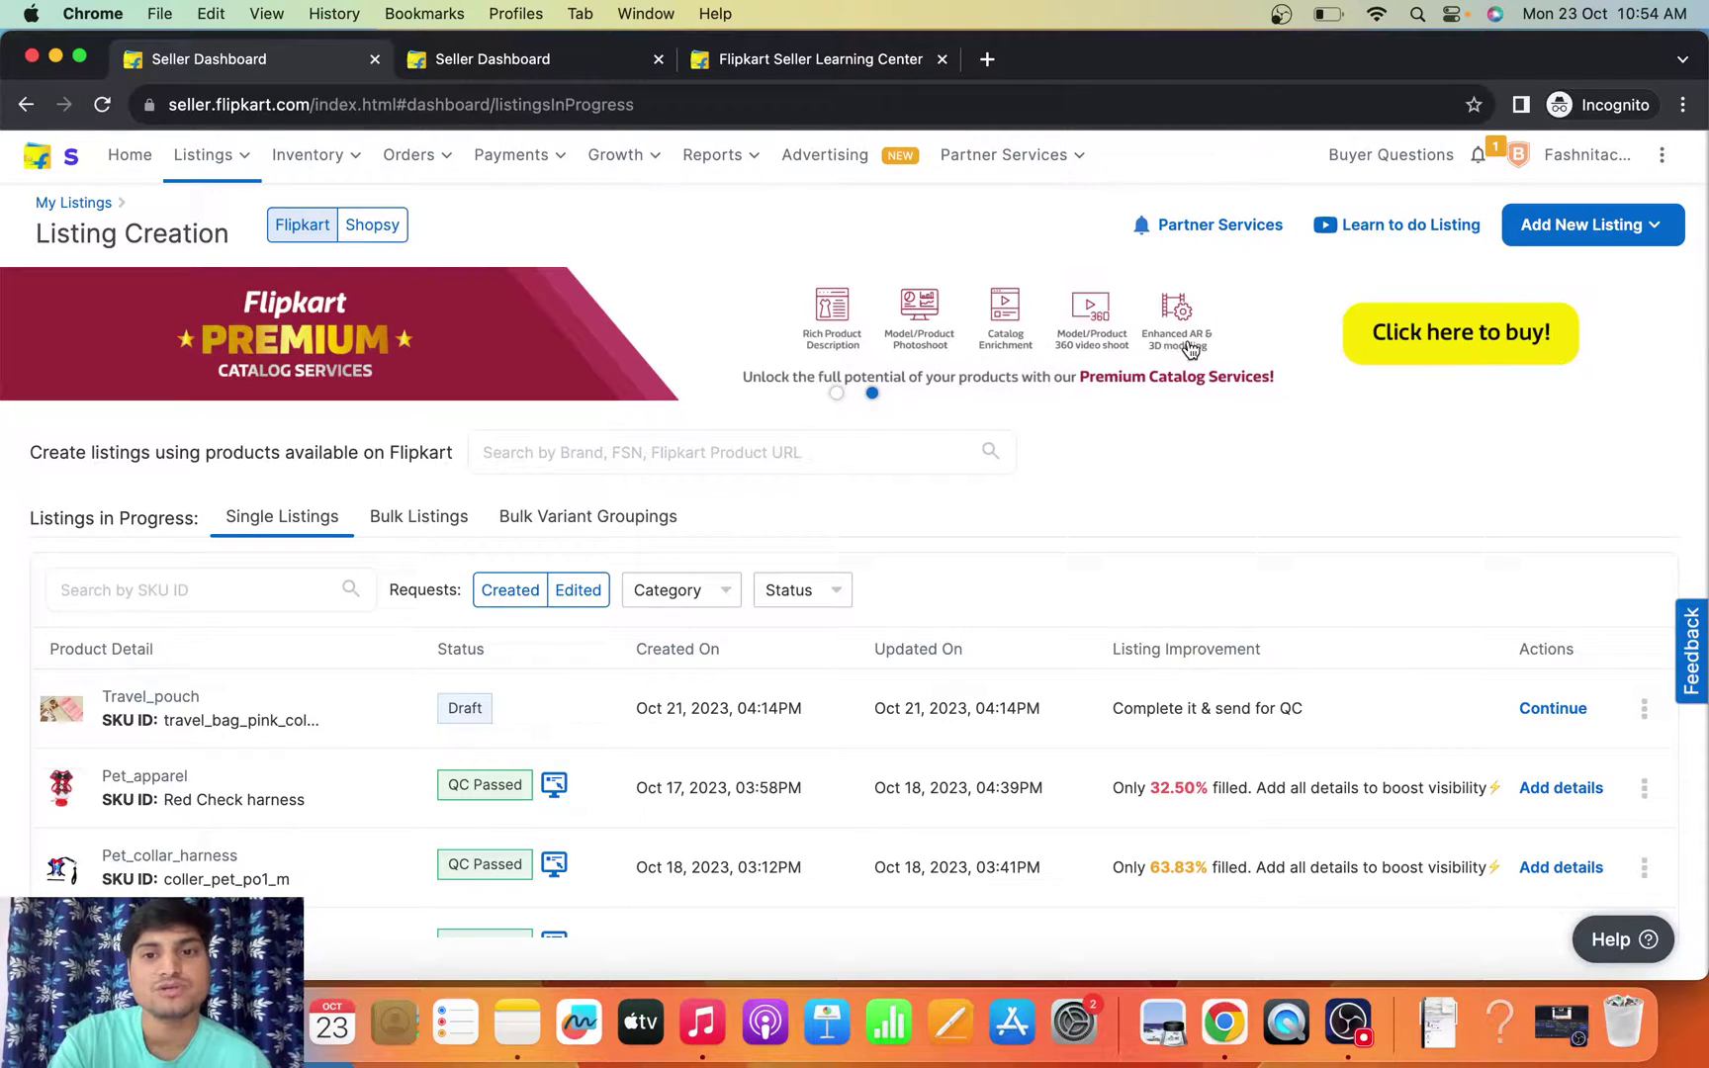
scroll(1172, 351, up, 2)
scroll(1112, 426, up, 5)
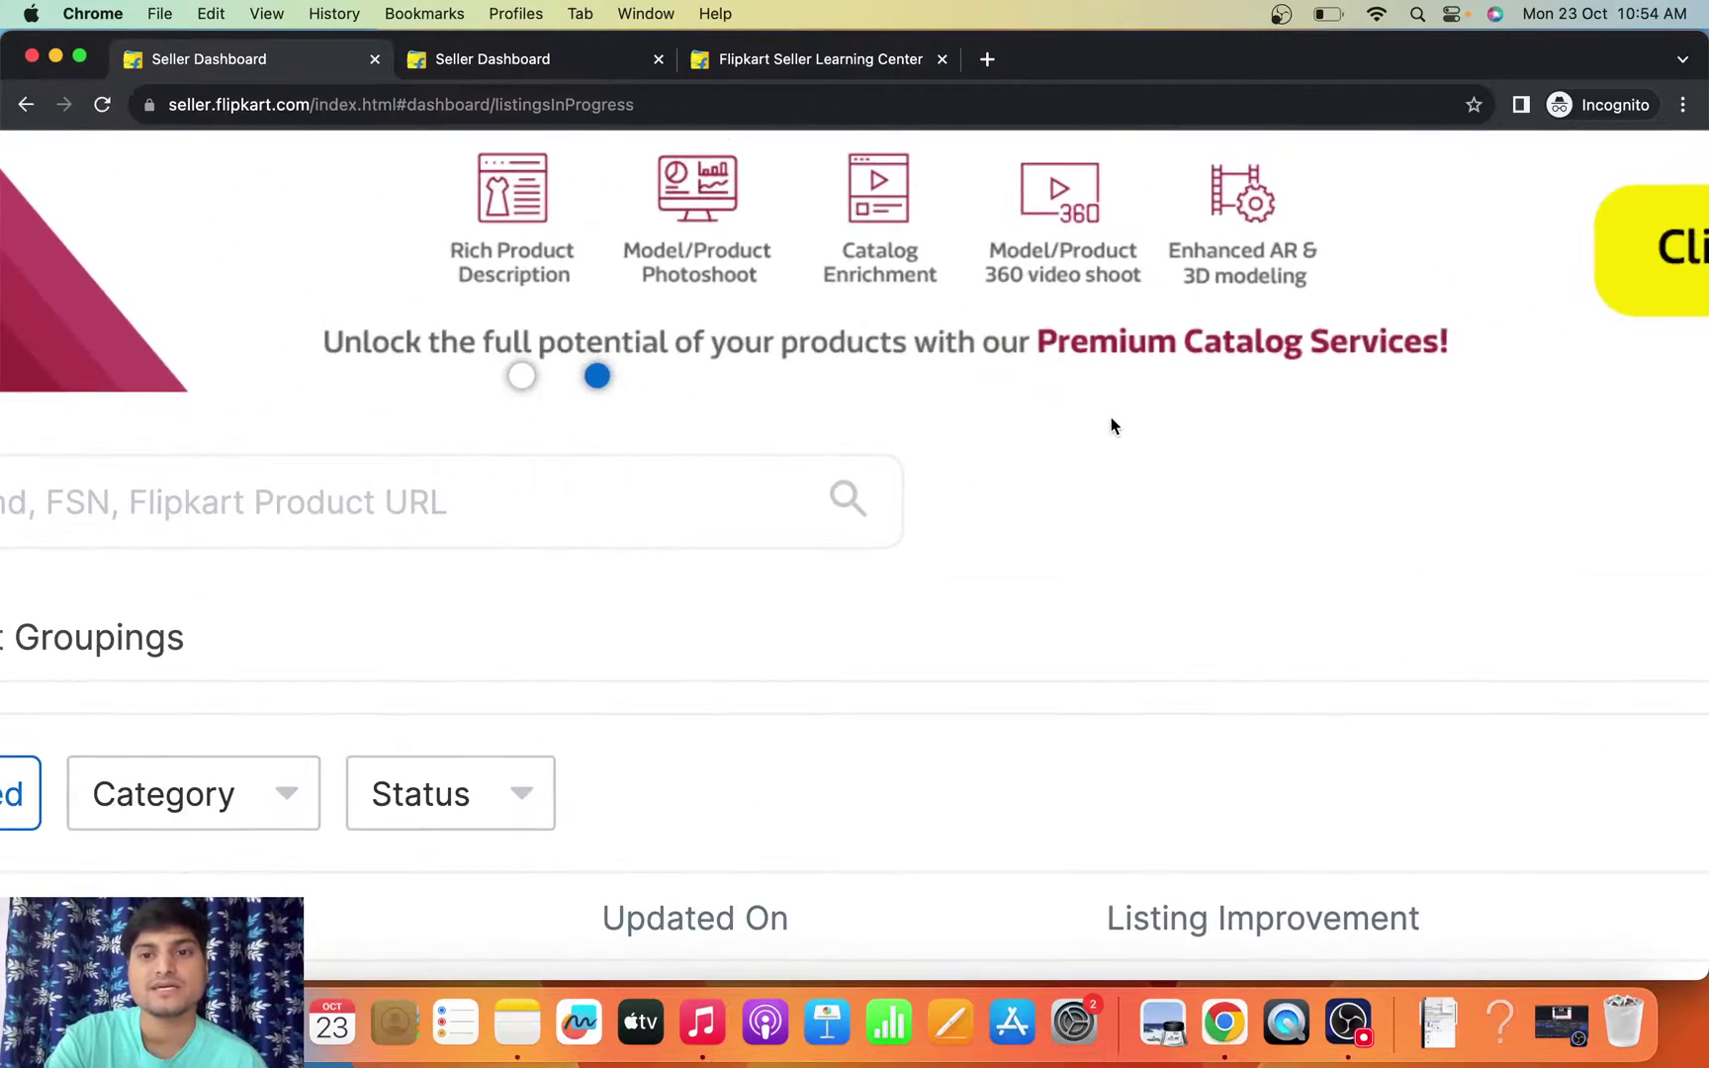
scroll(1112, 425, up, 3)
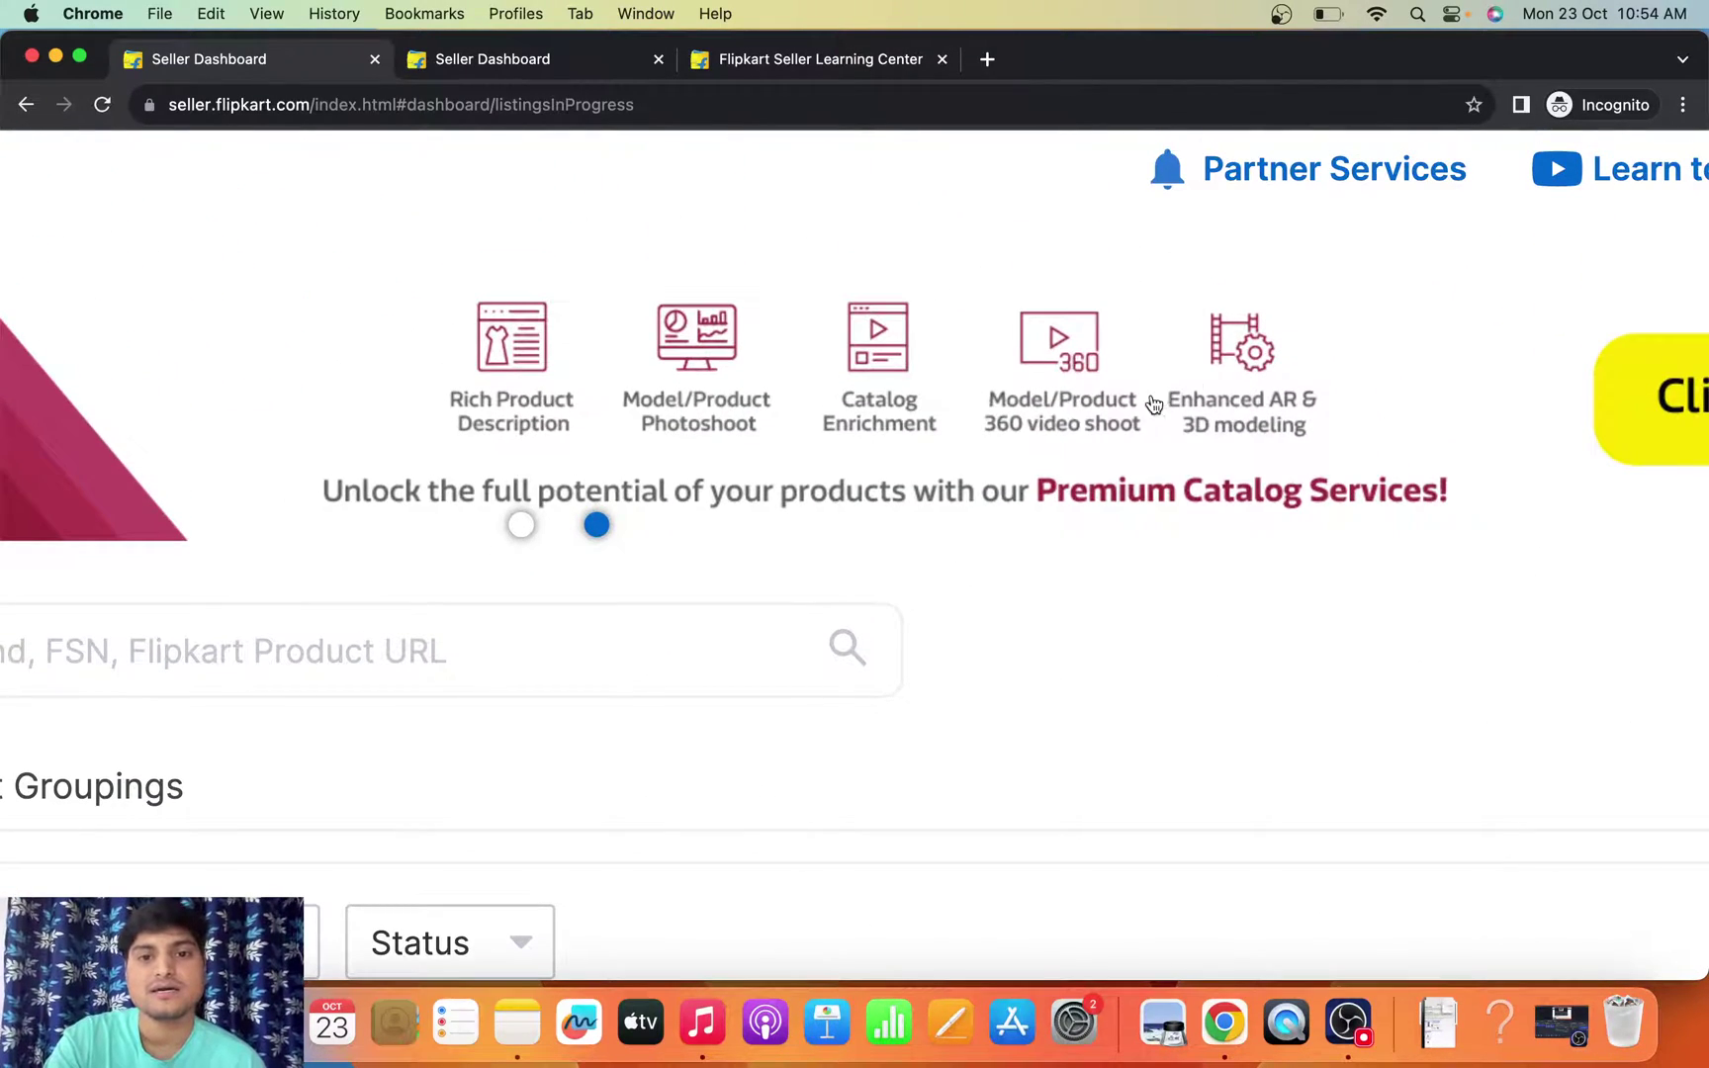
scroll(1028, 386, down, 5)
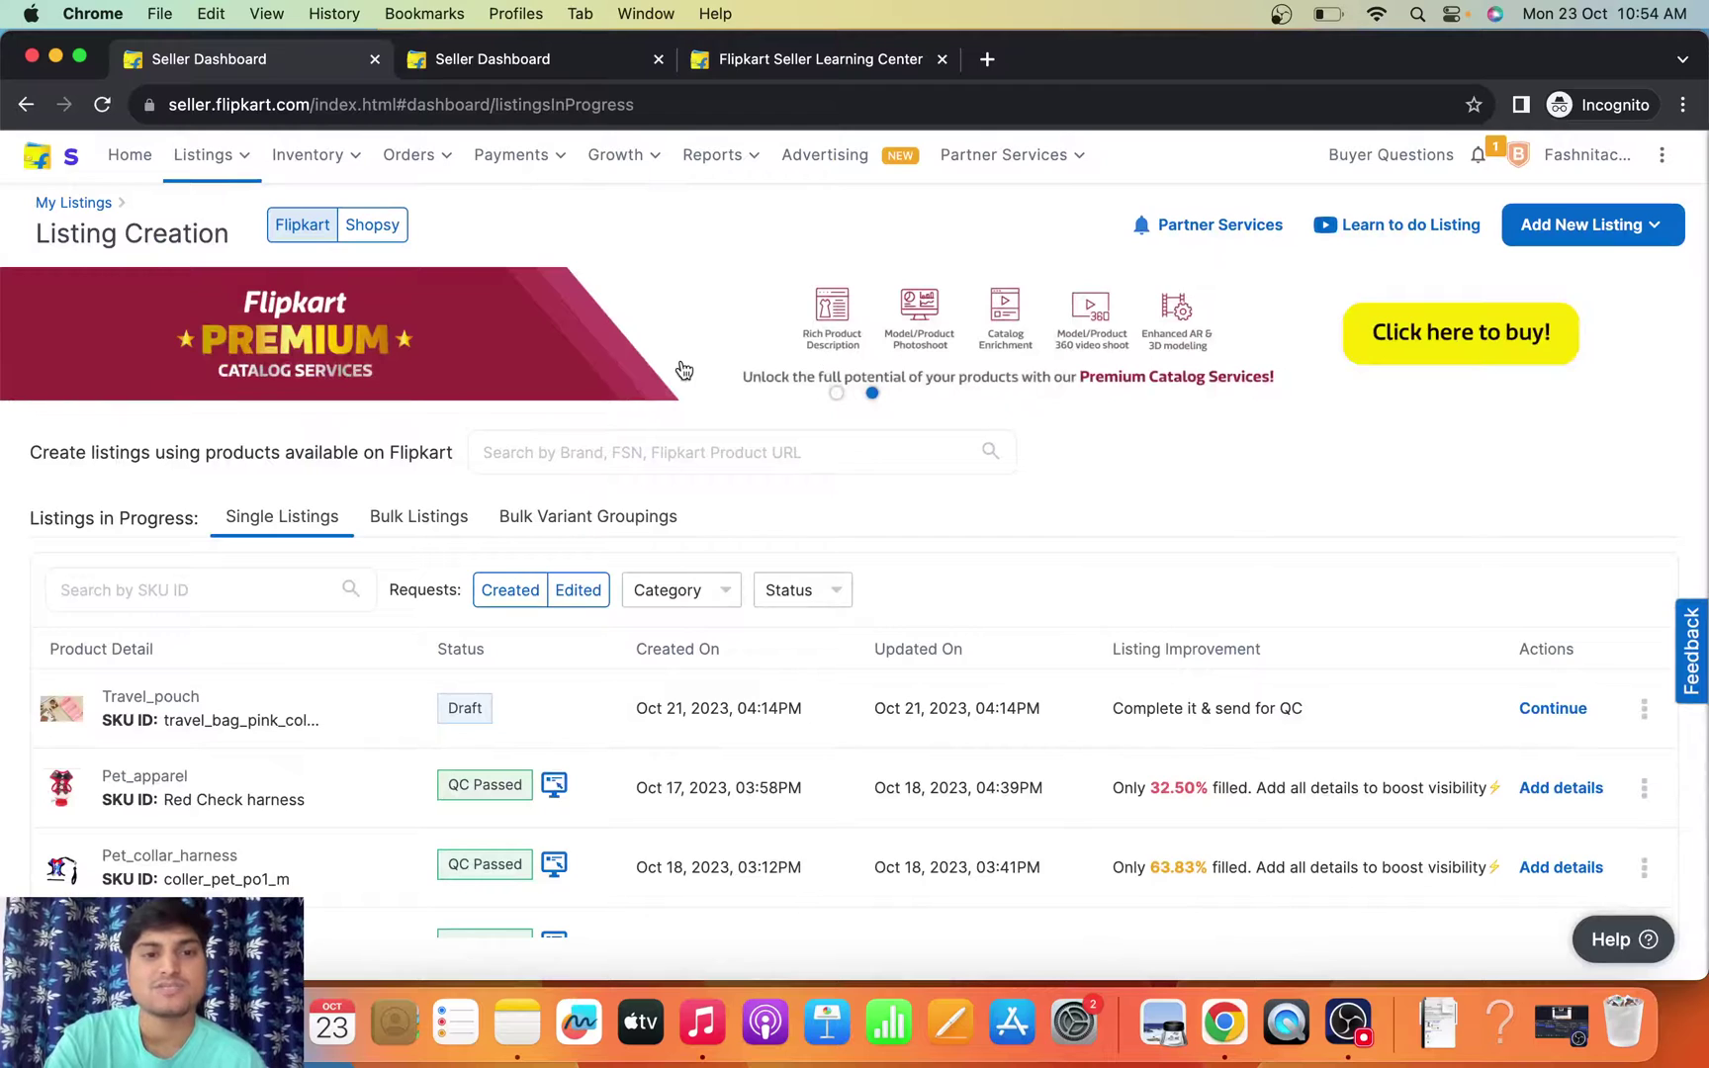
- Load the Premium Catalog Services request form and submit the contact's mobile number
key(super+r)
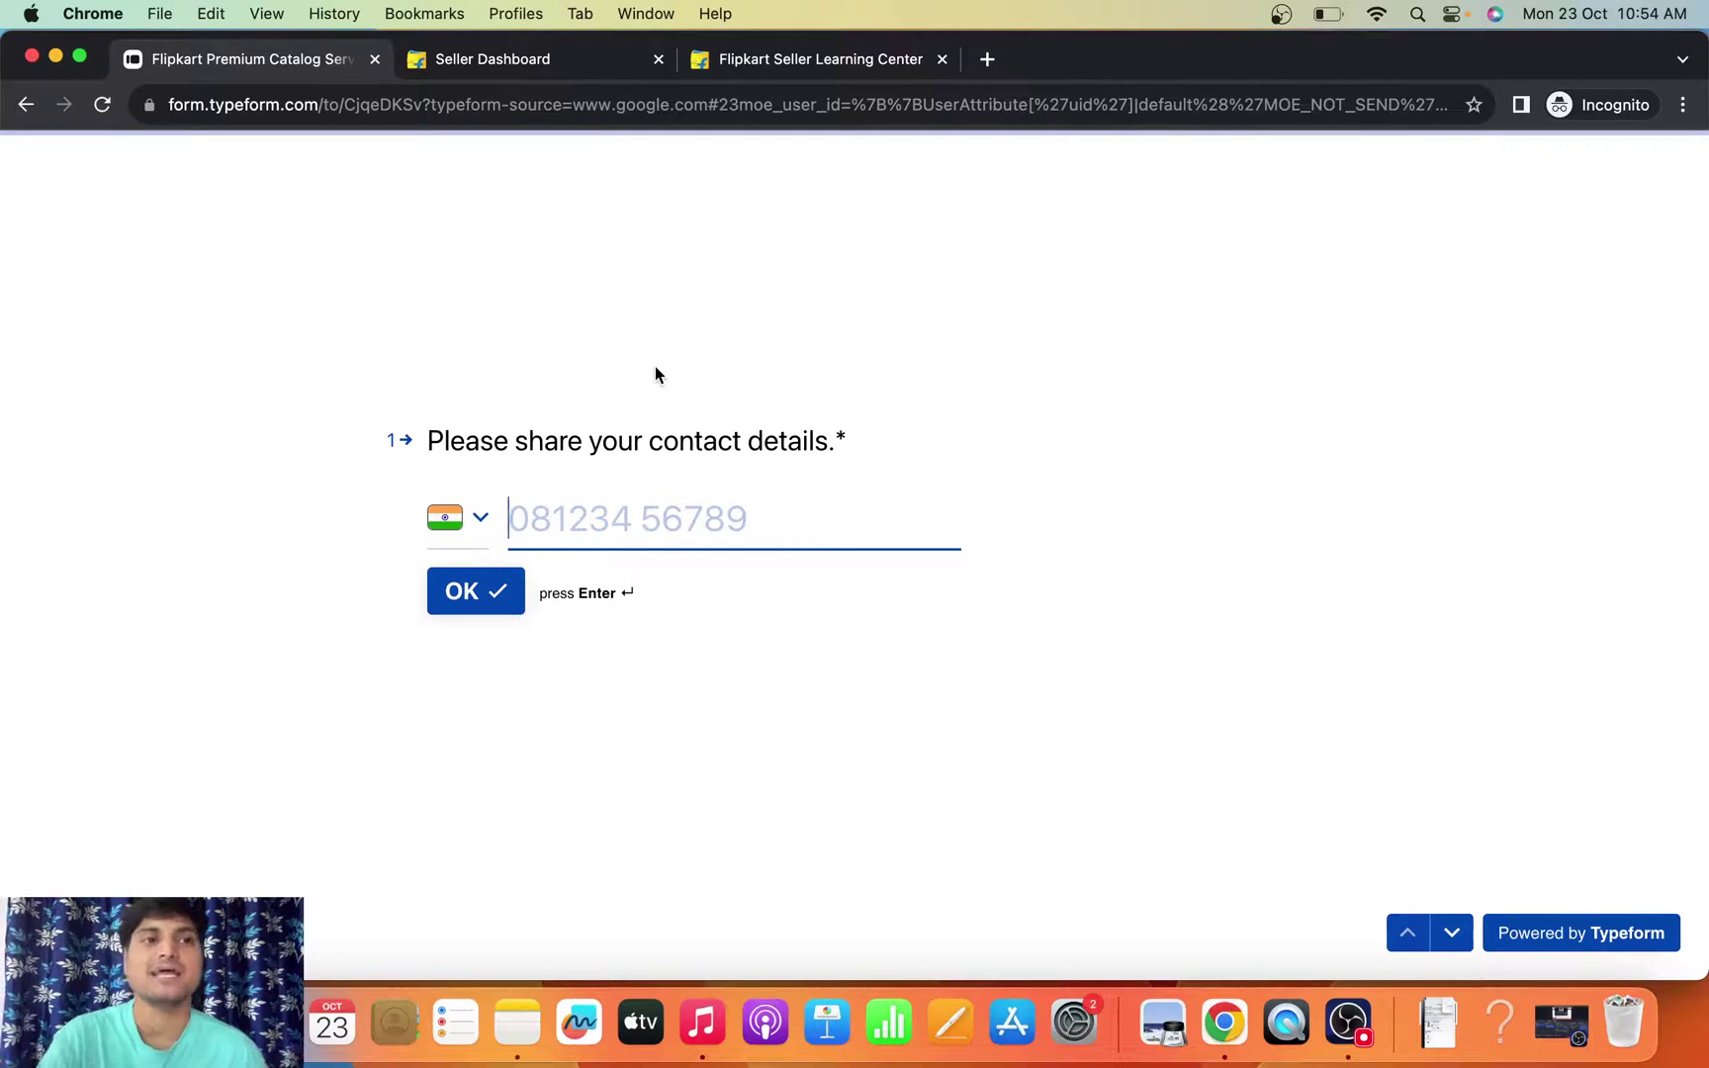
click(555, 96)
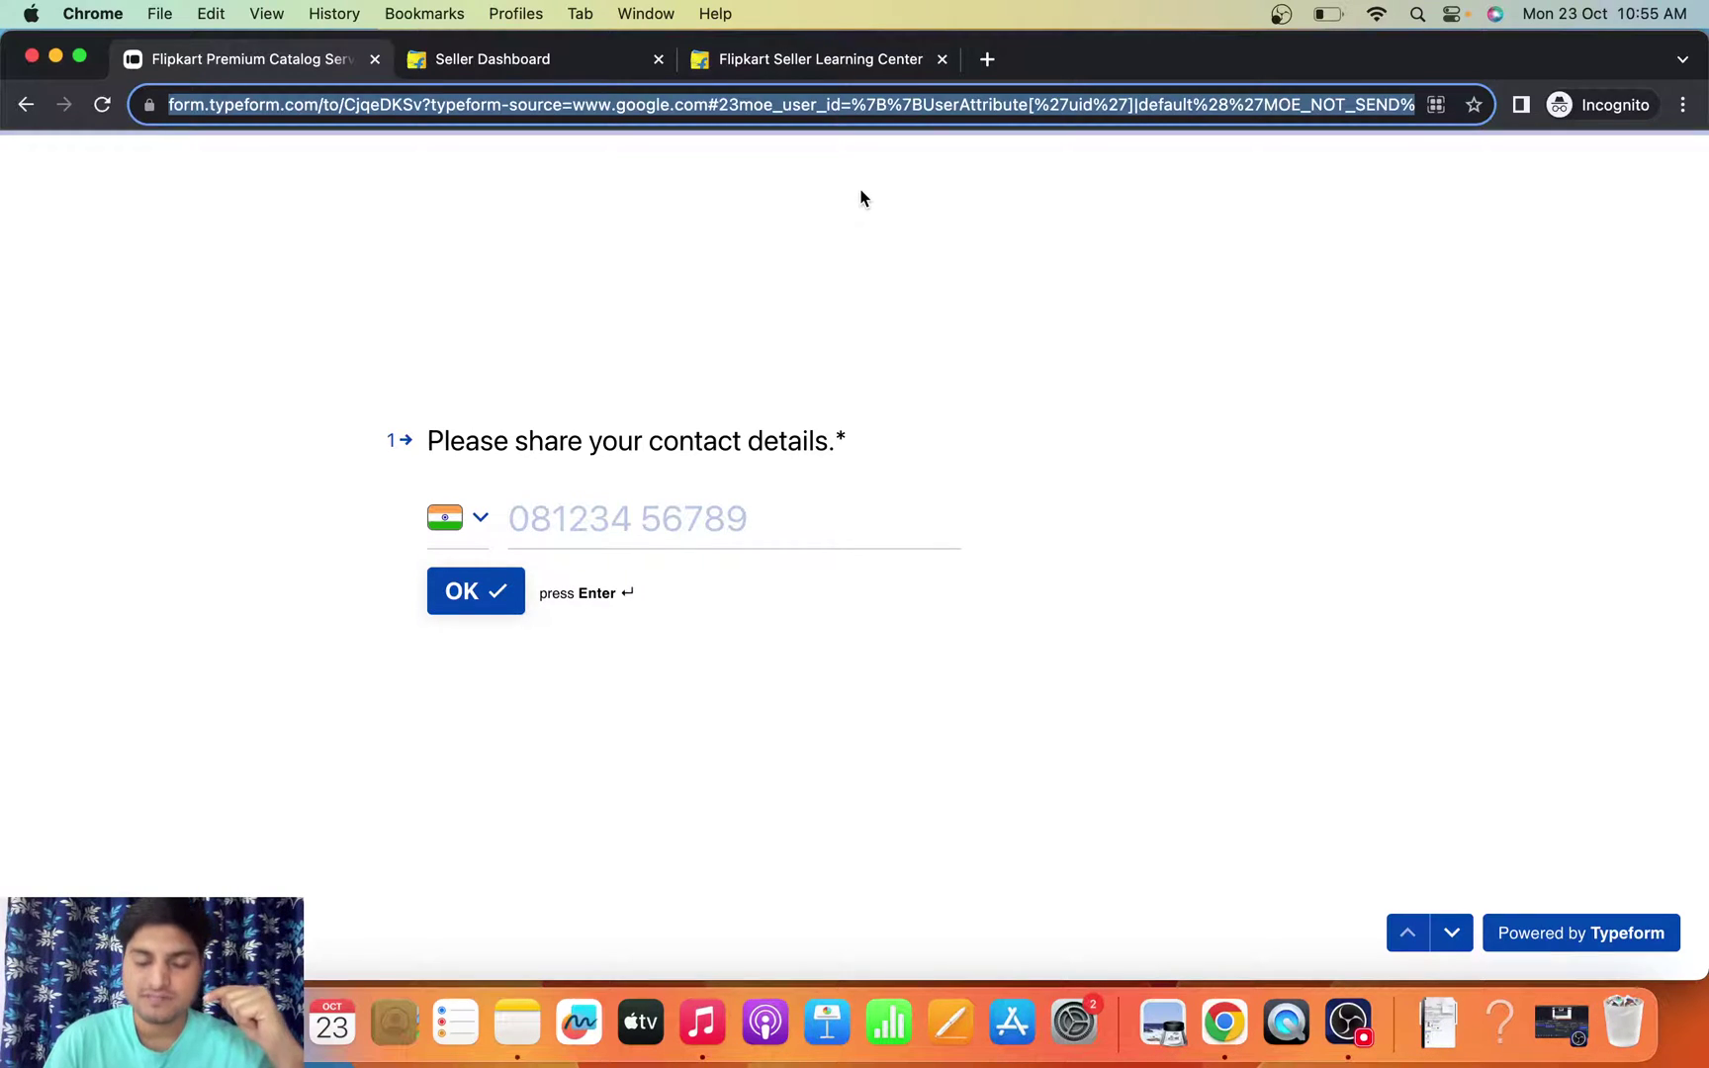
click(587, 519)
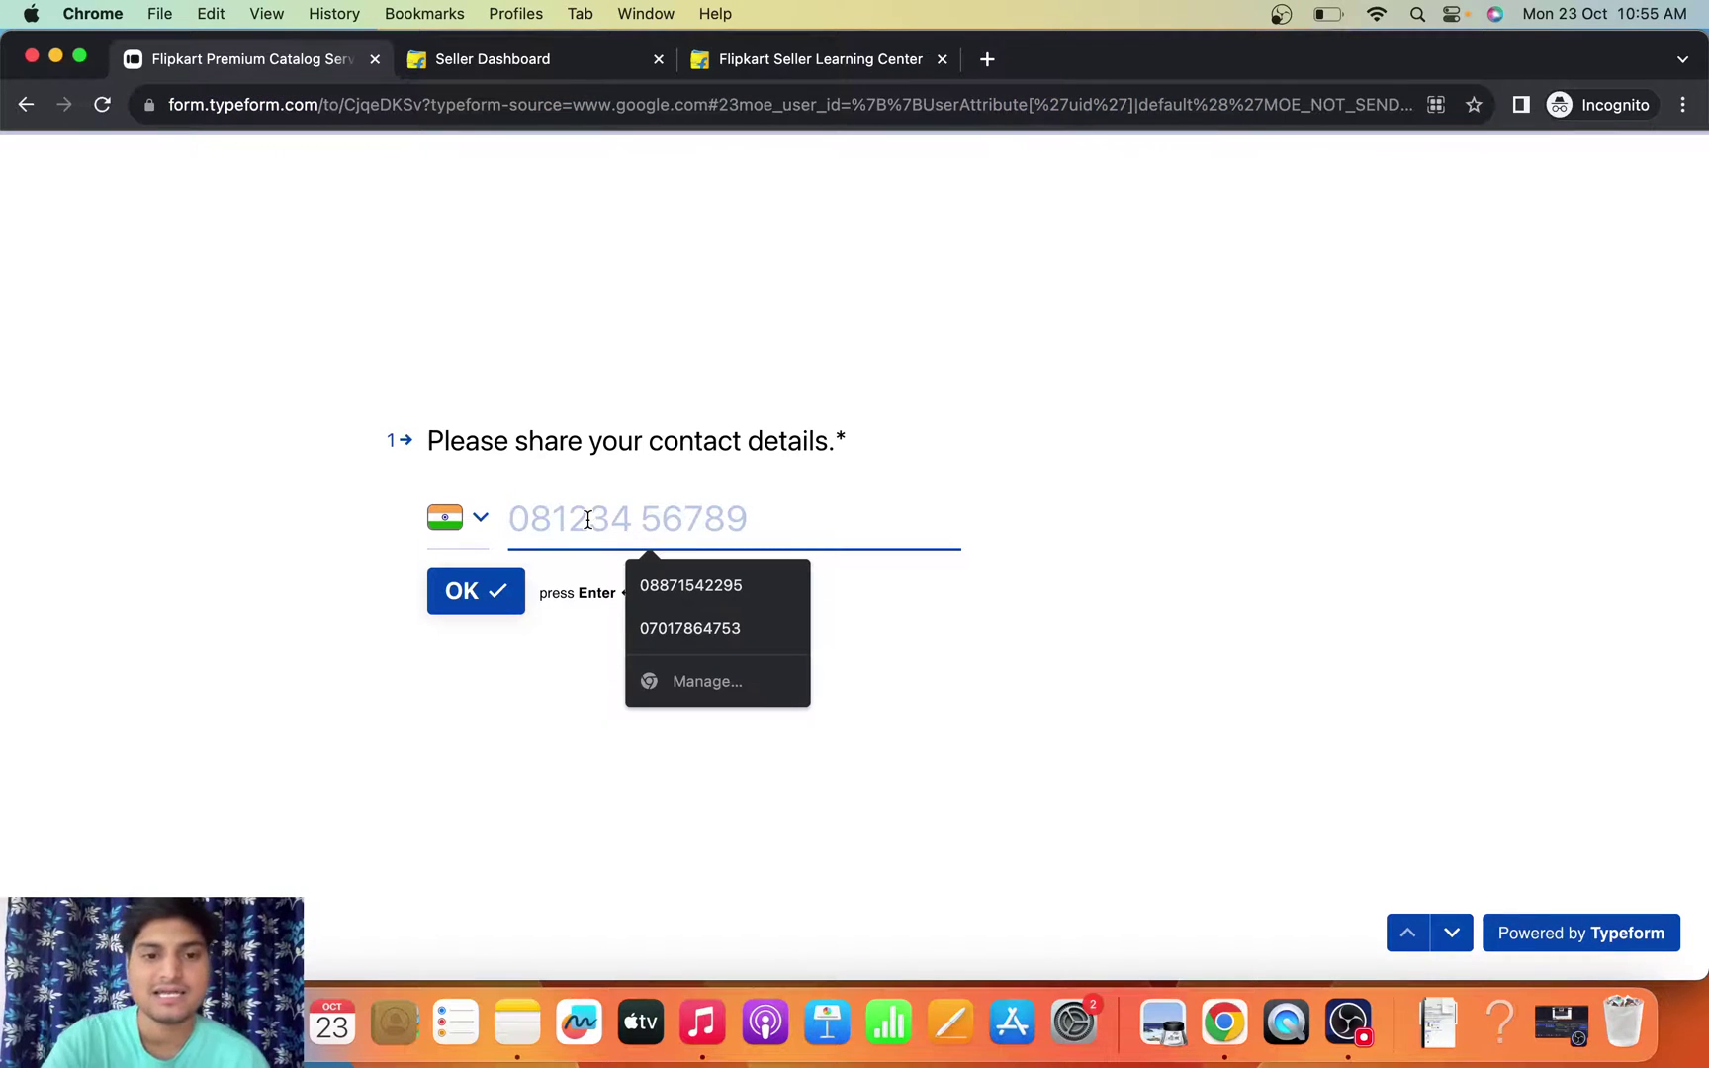
click(1037, 549)
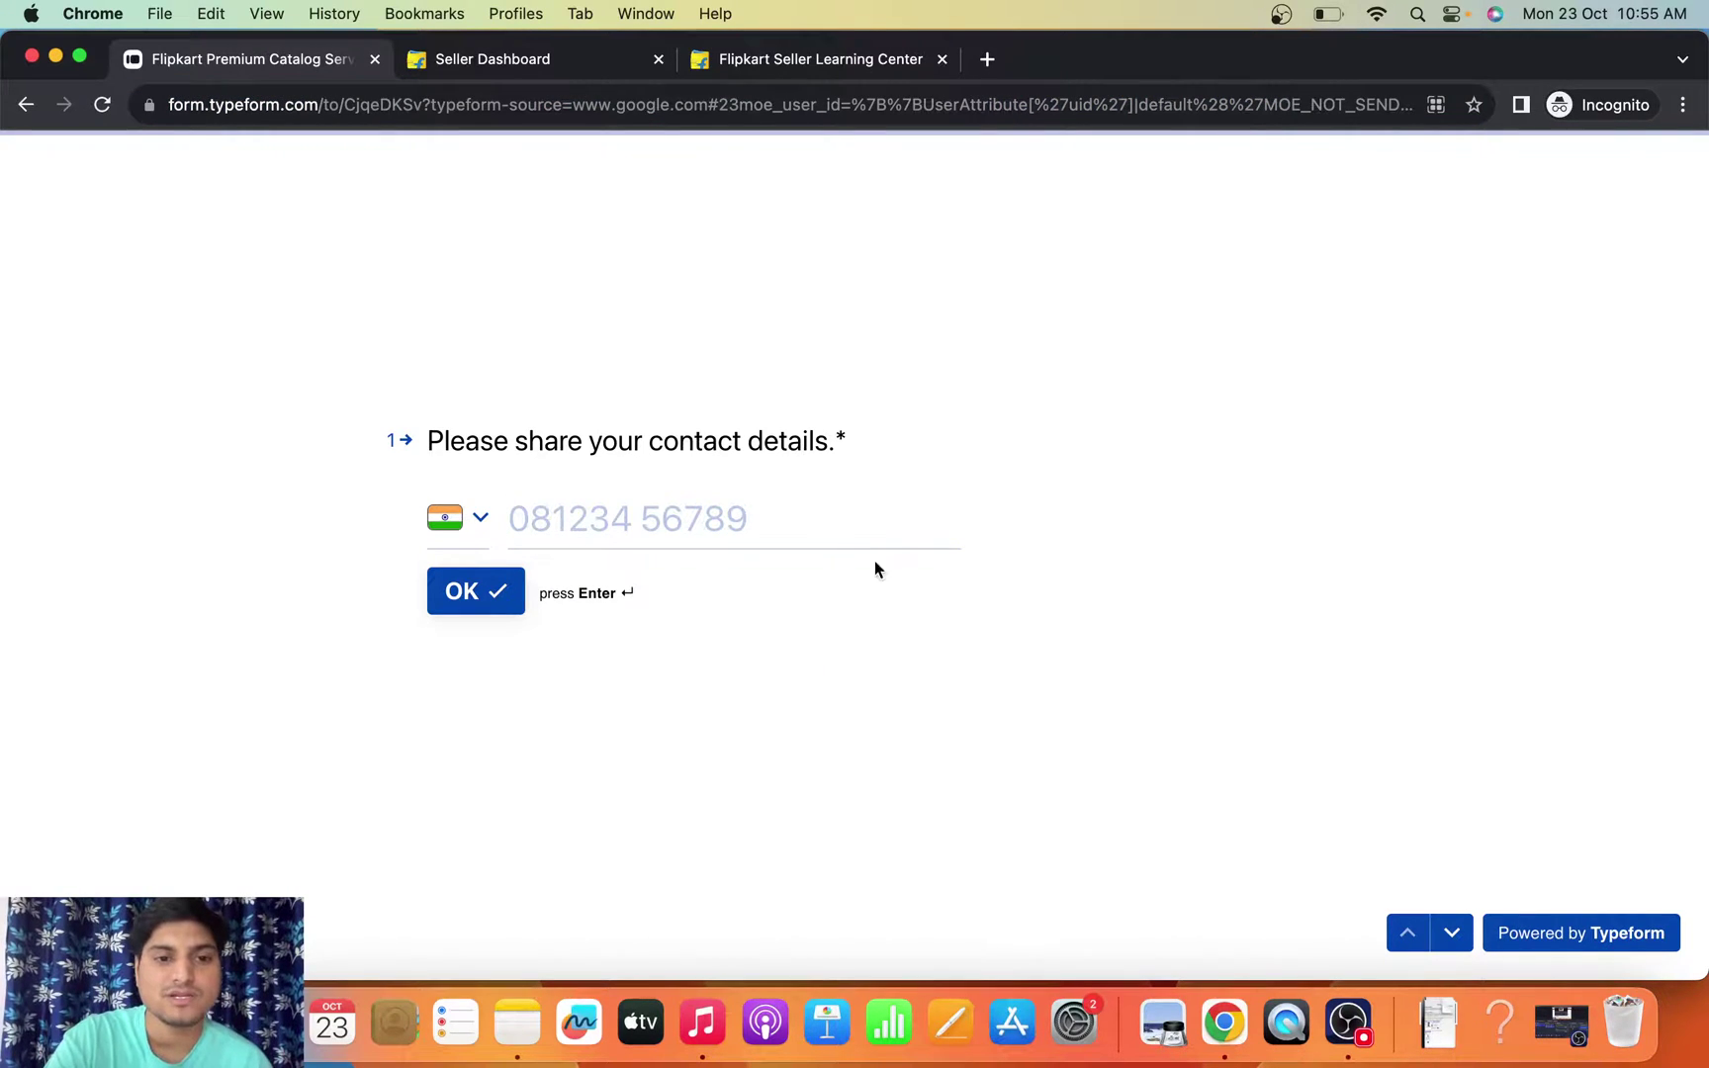
click(601, 522)
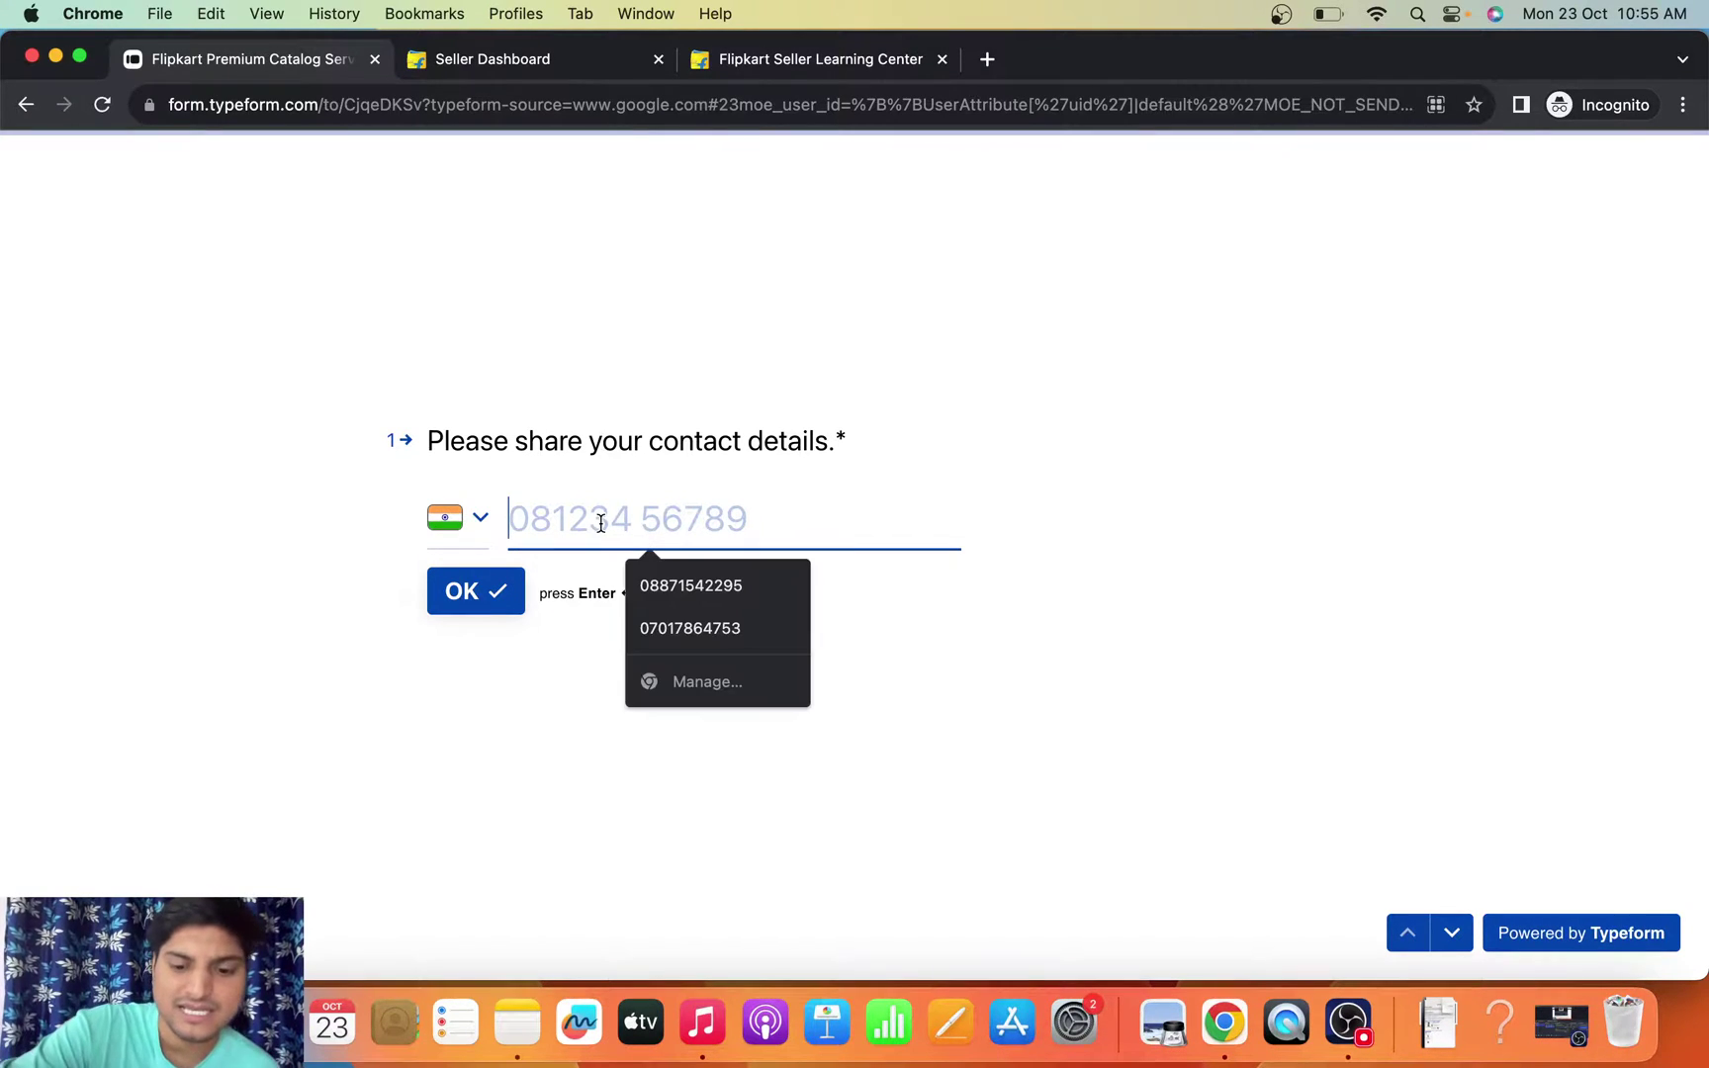
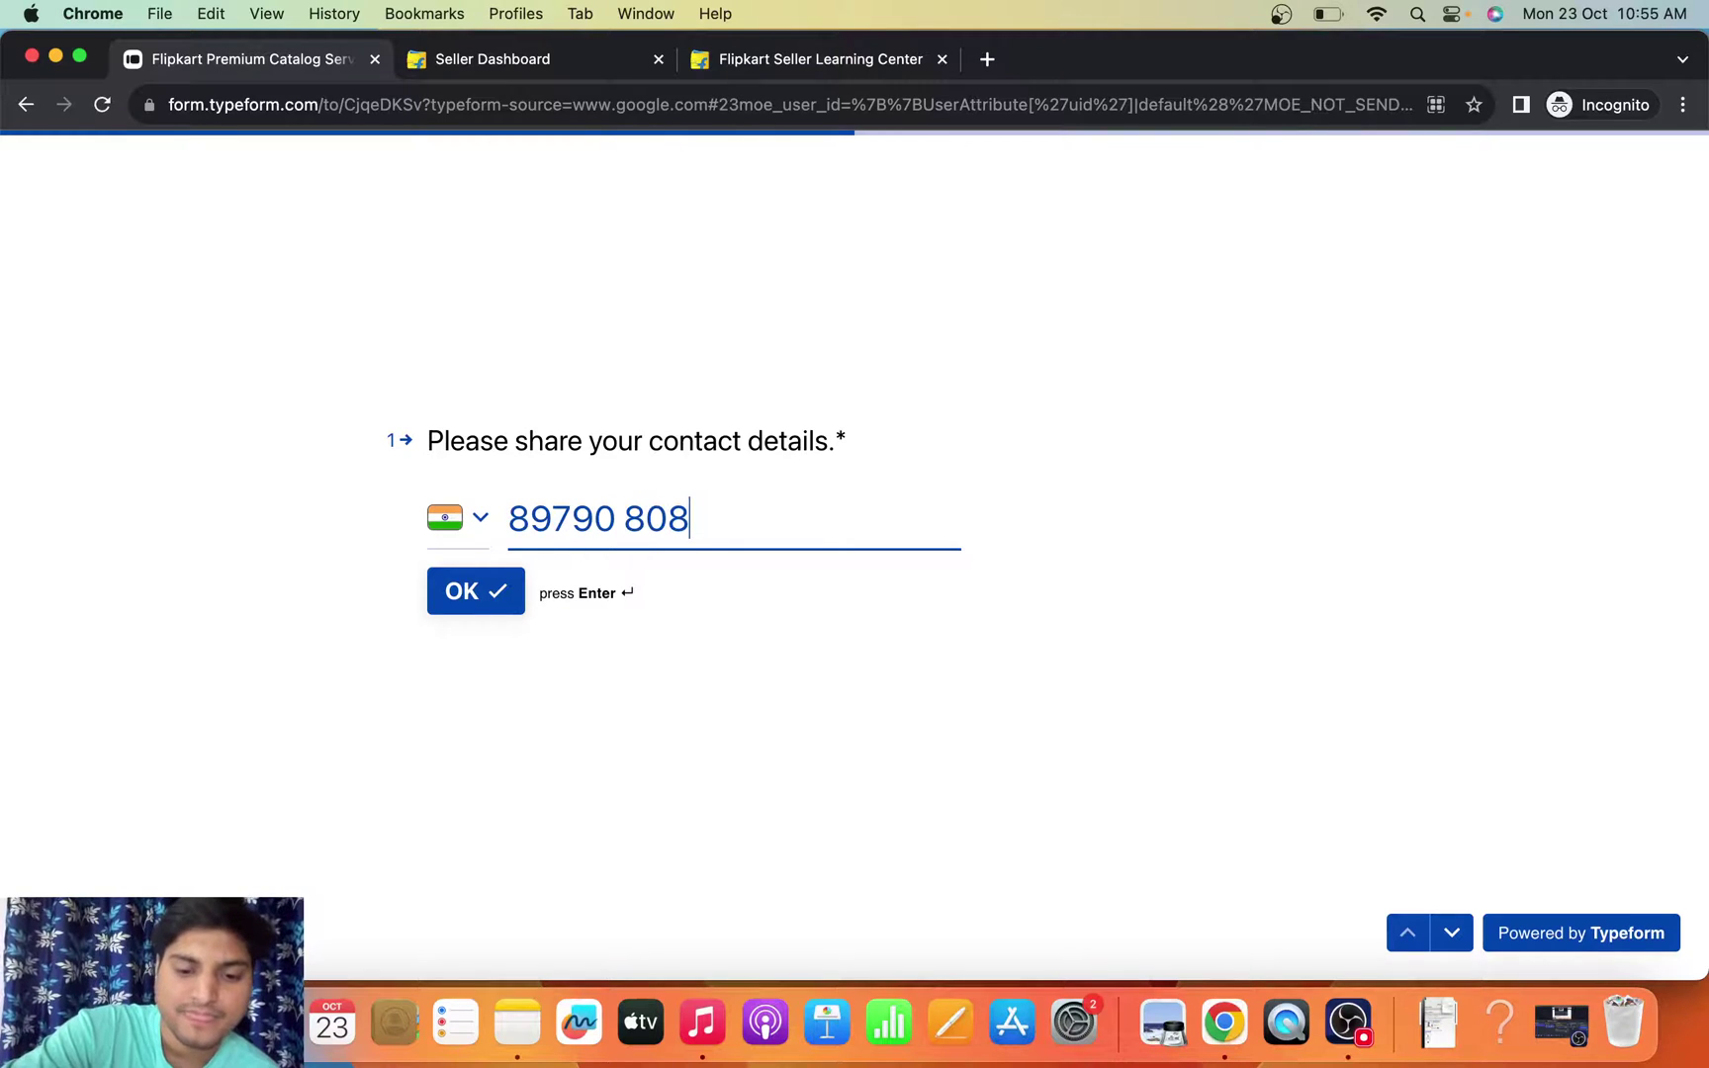
click(485, 593)
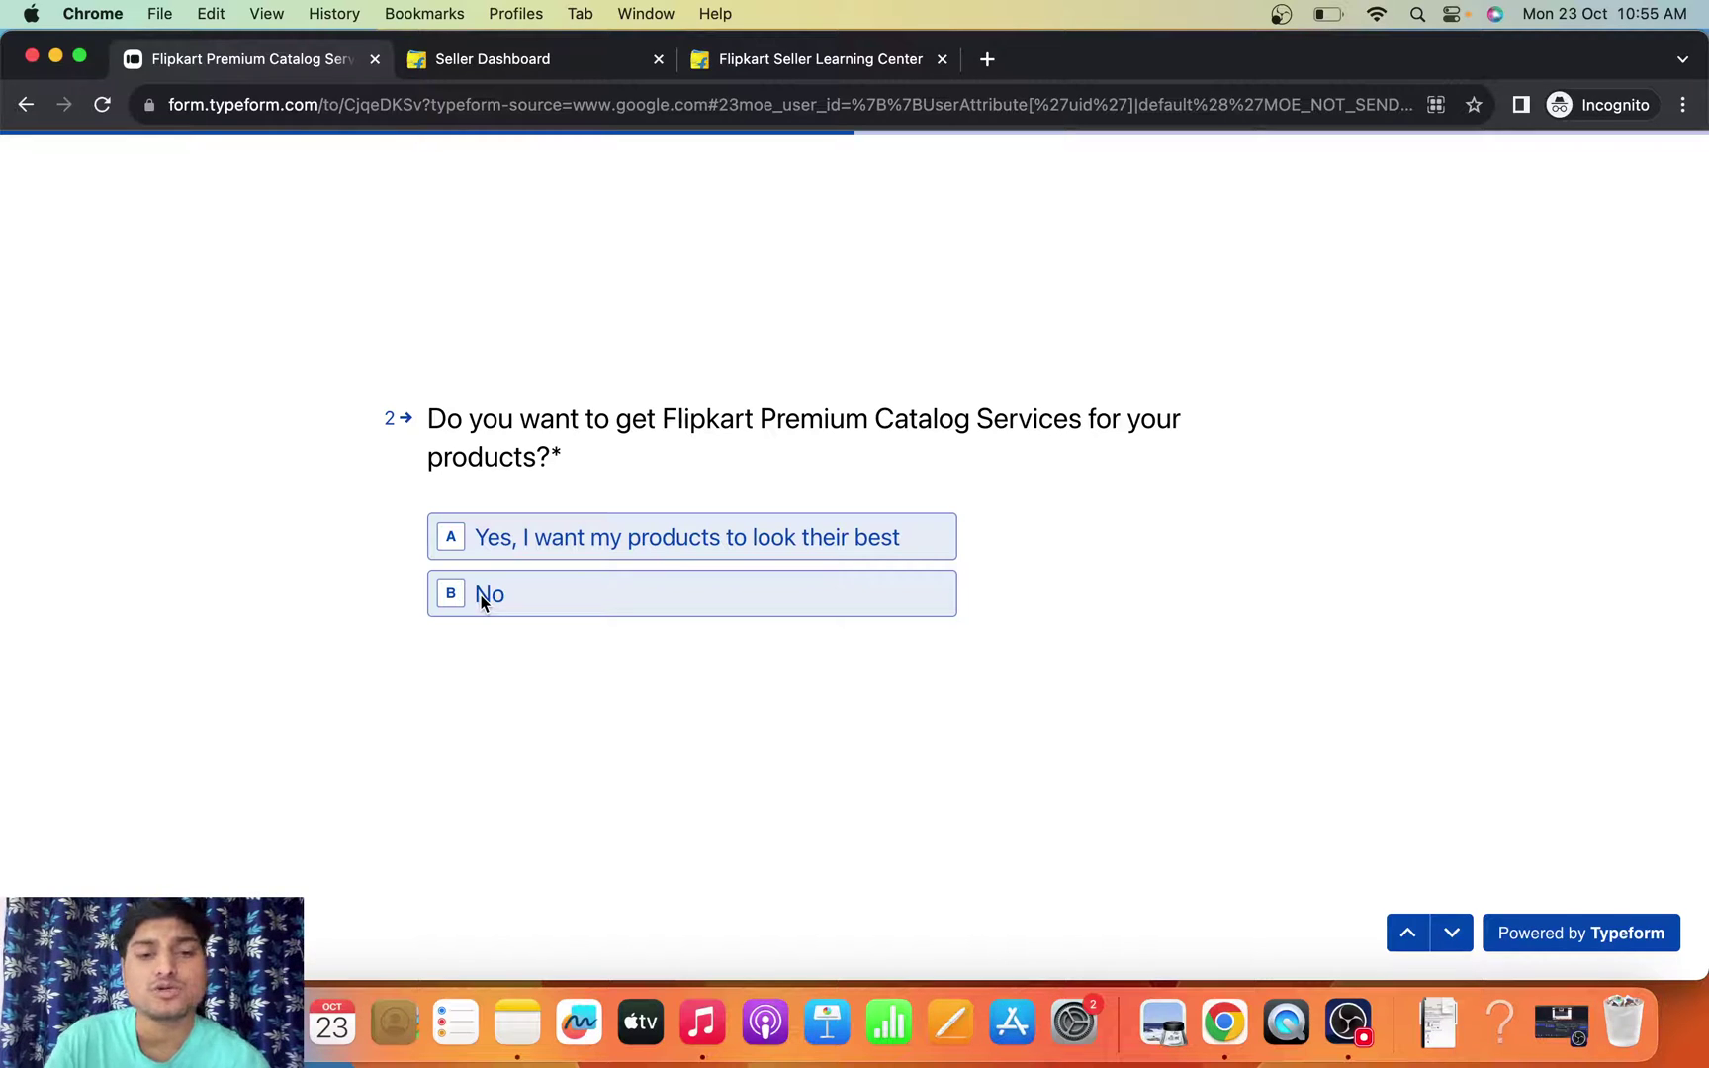
- Minimize the screen recorder and answer 'Yes, I want my products to look their best'
click(1345, 1024)
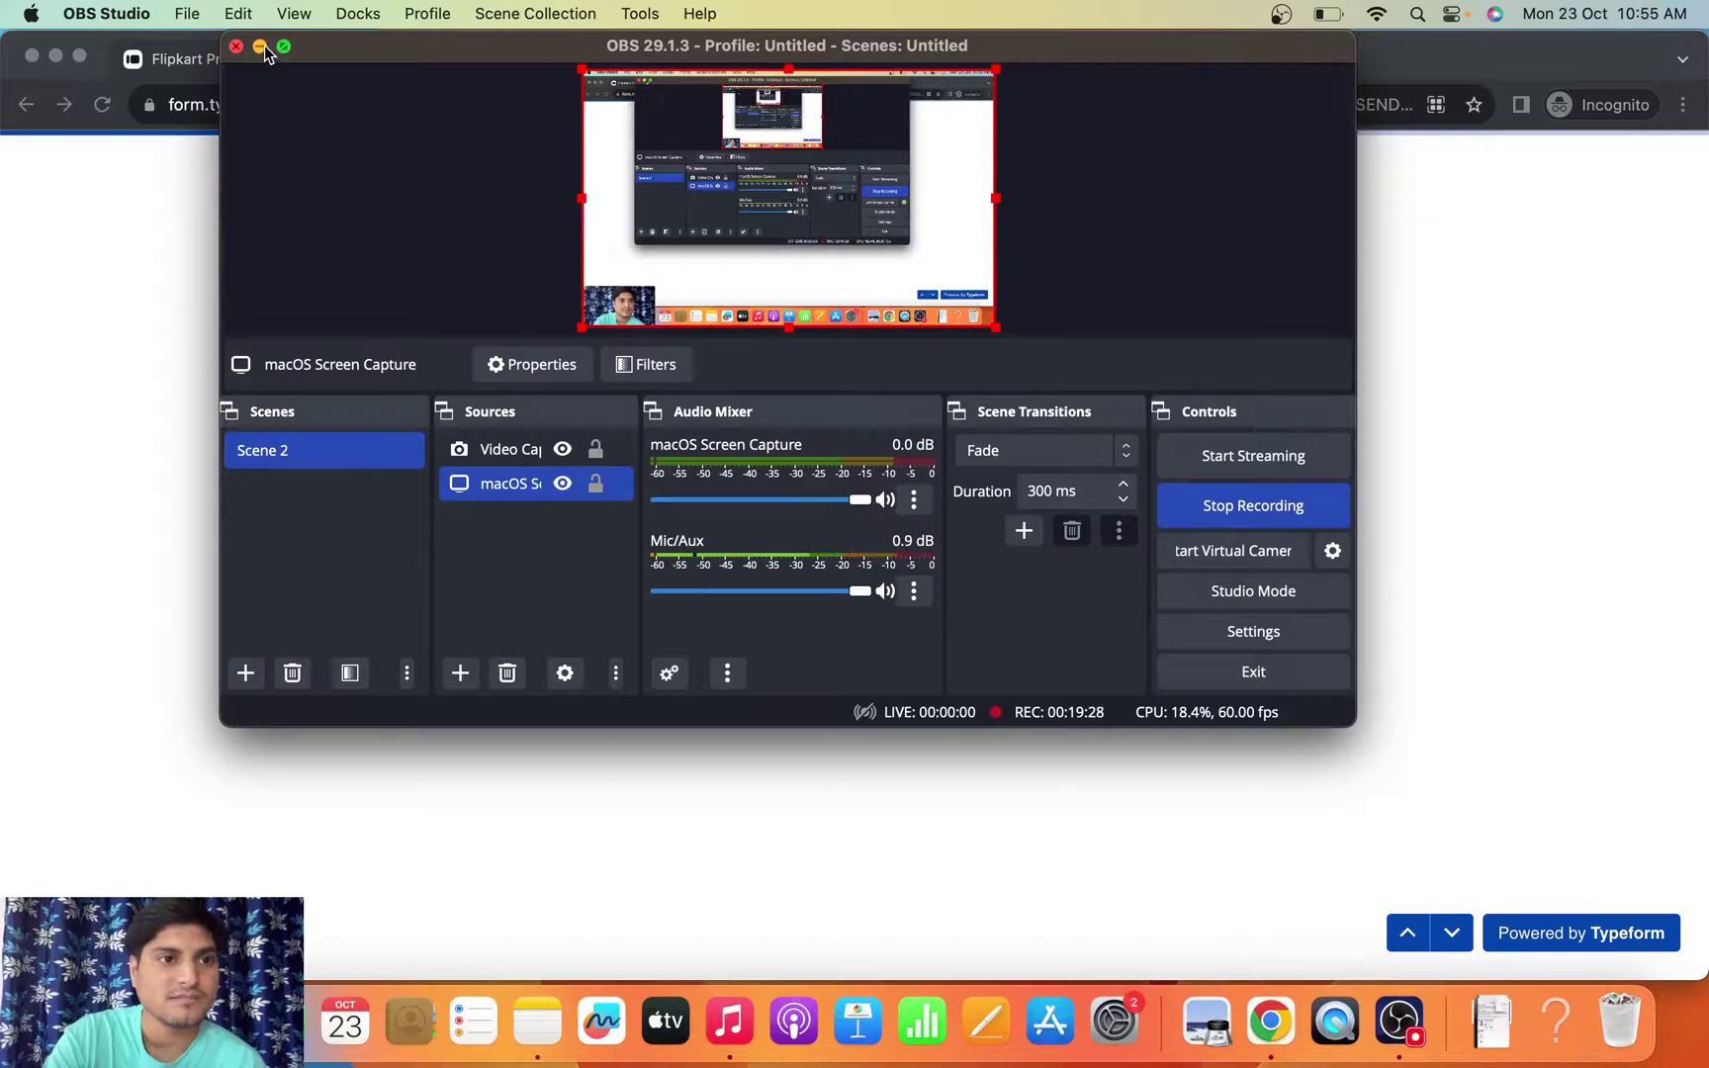
click(260, 47)
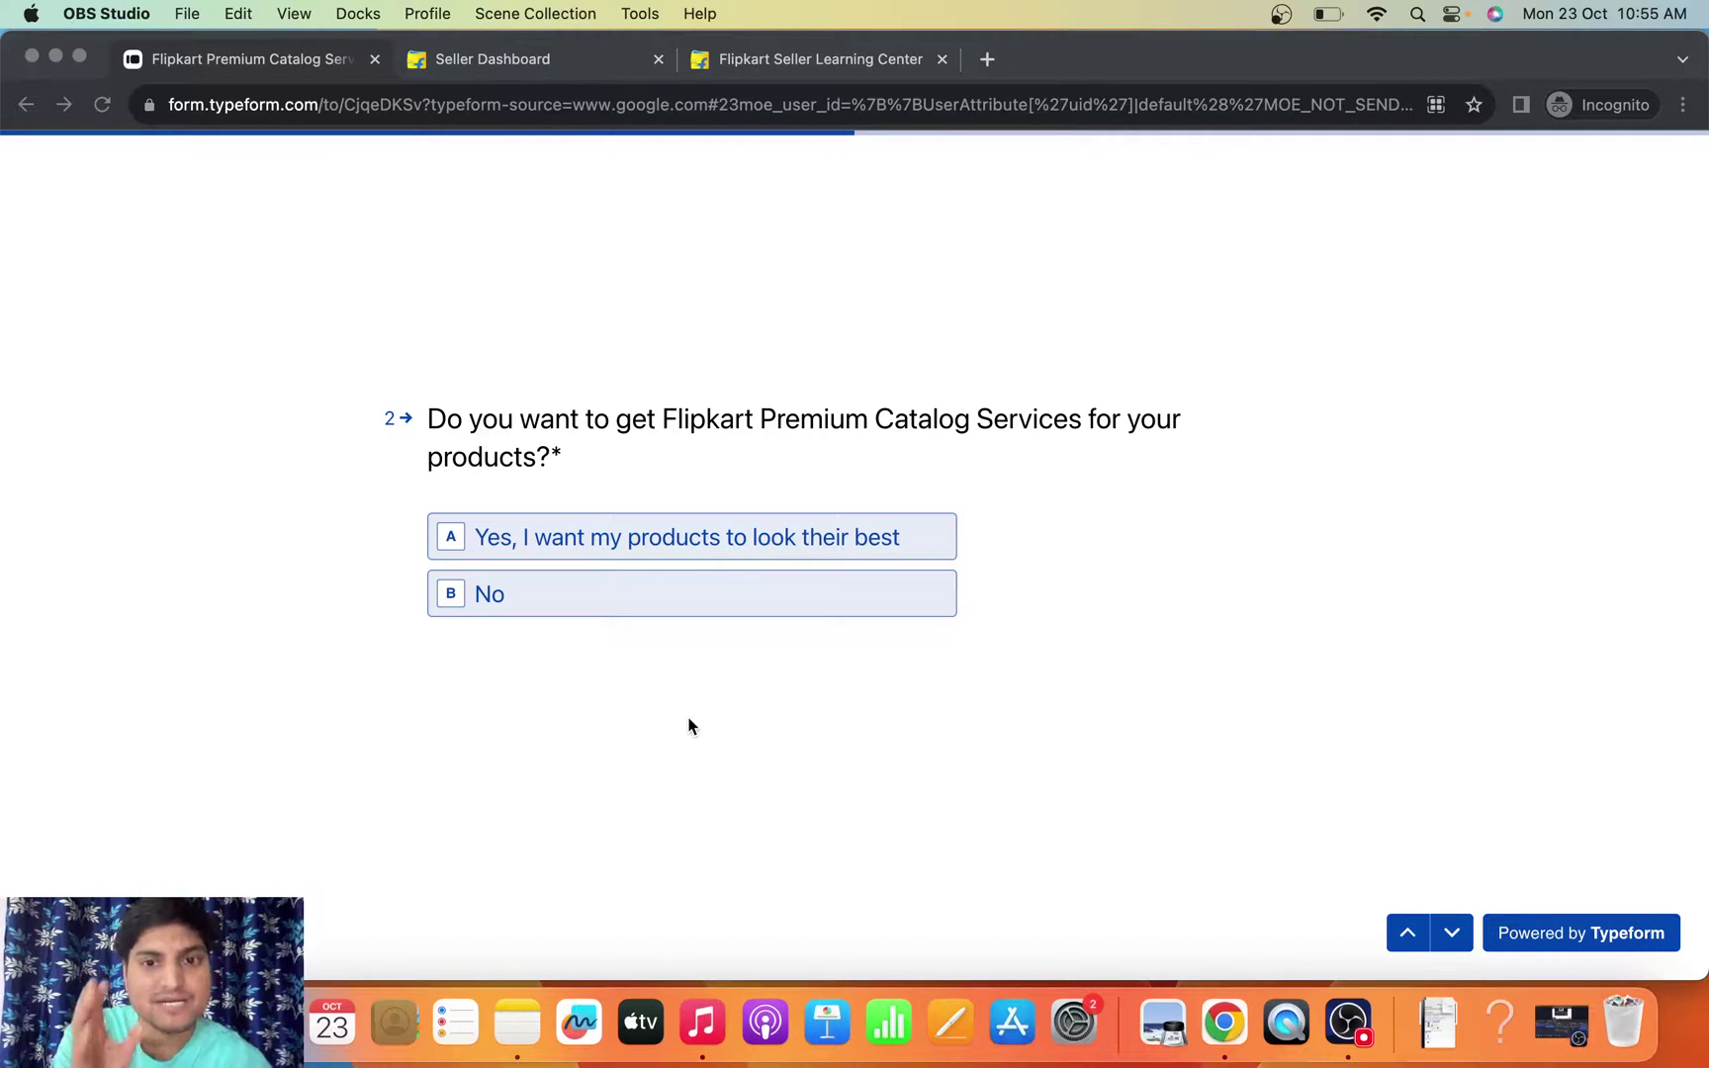
click(607, 544)
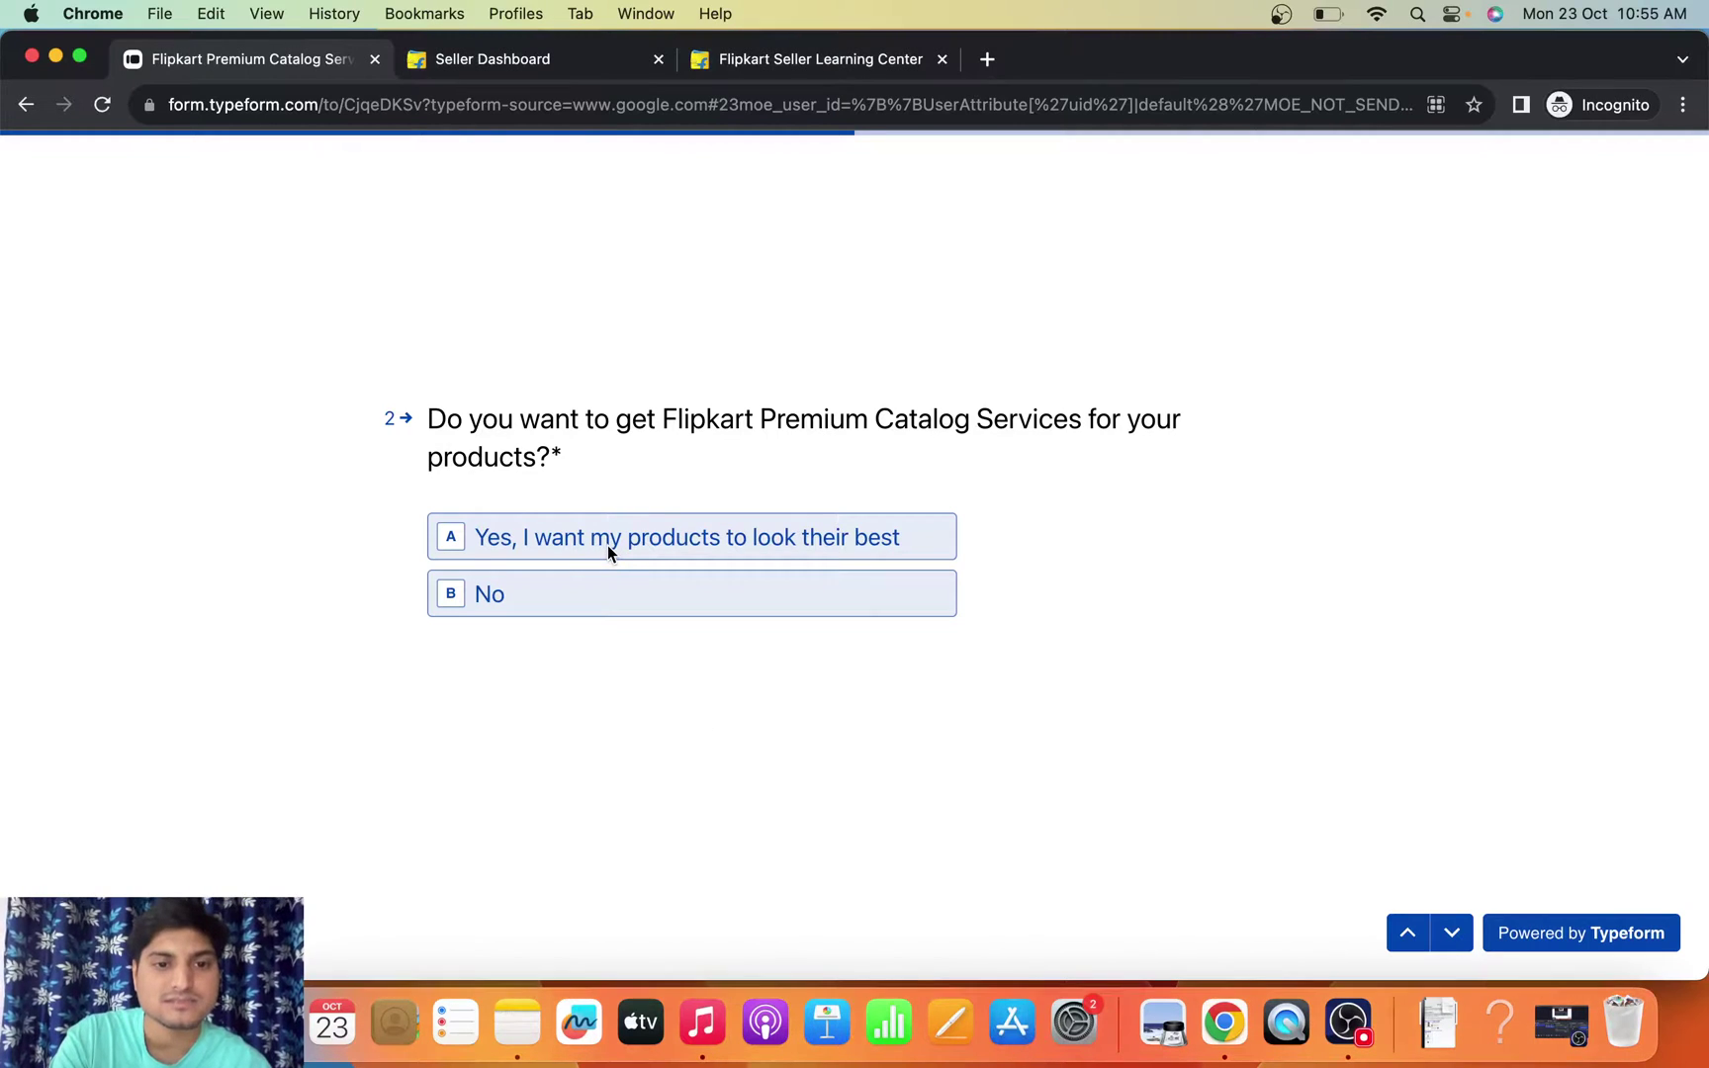
click(550, 545)
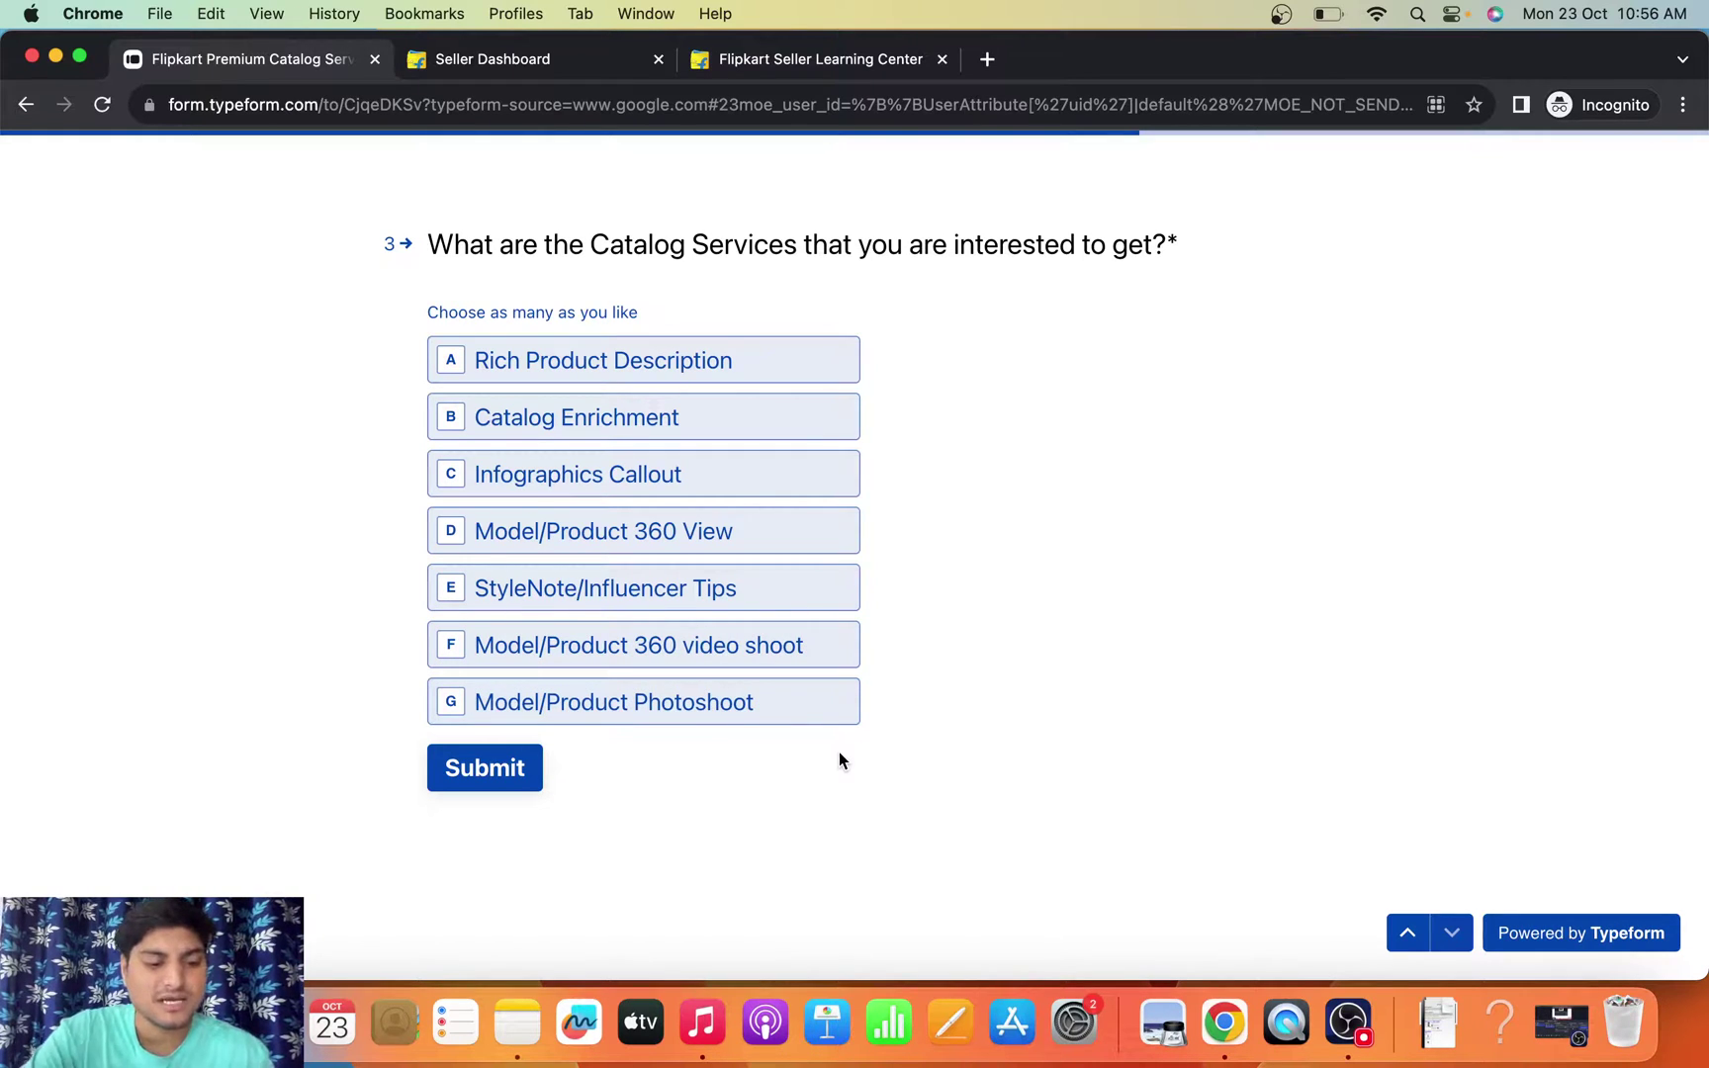
- Screenshot the services question, tick Rich Product Description, Catalog Enrichment and Infographics Callout, then submit
key(super+shift+3)
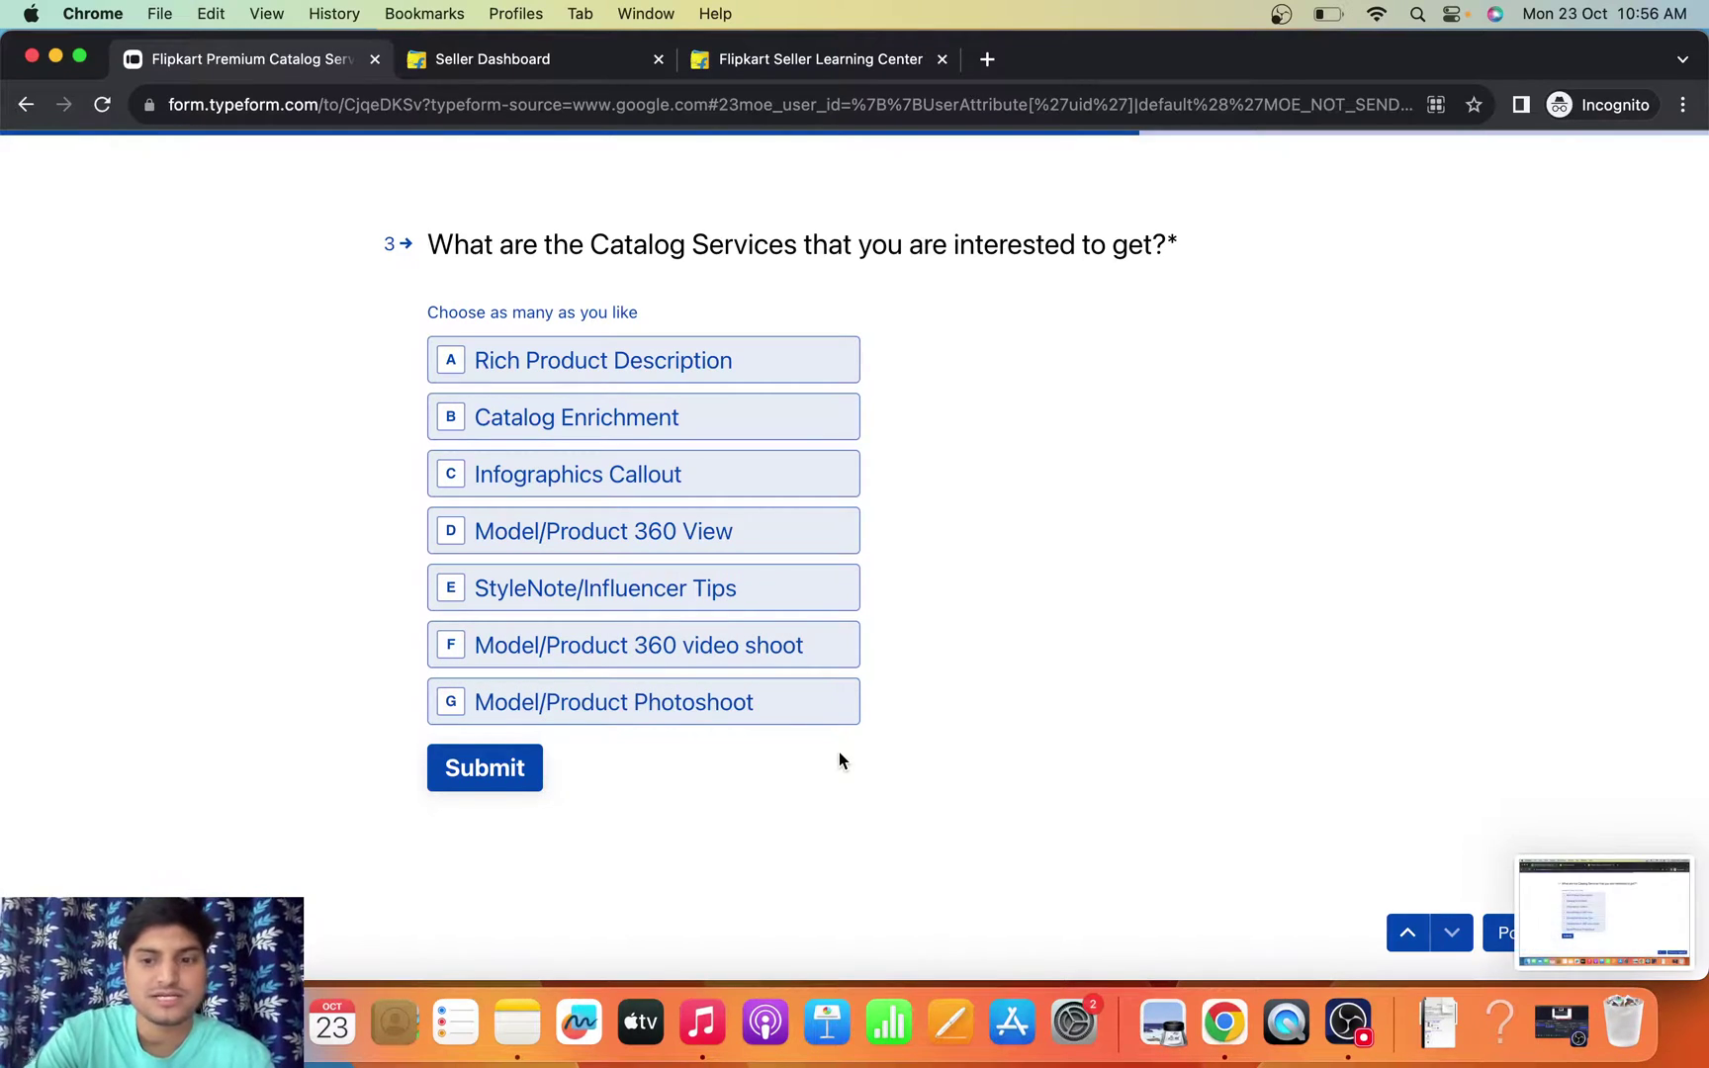
click(554, 367)
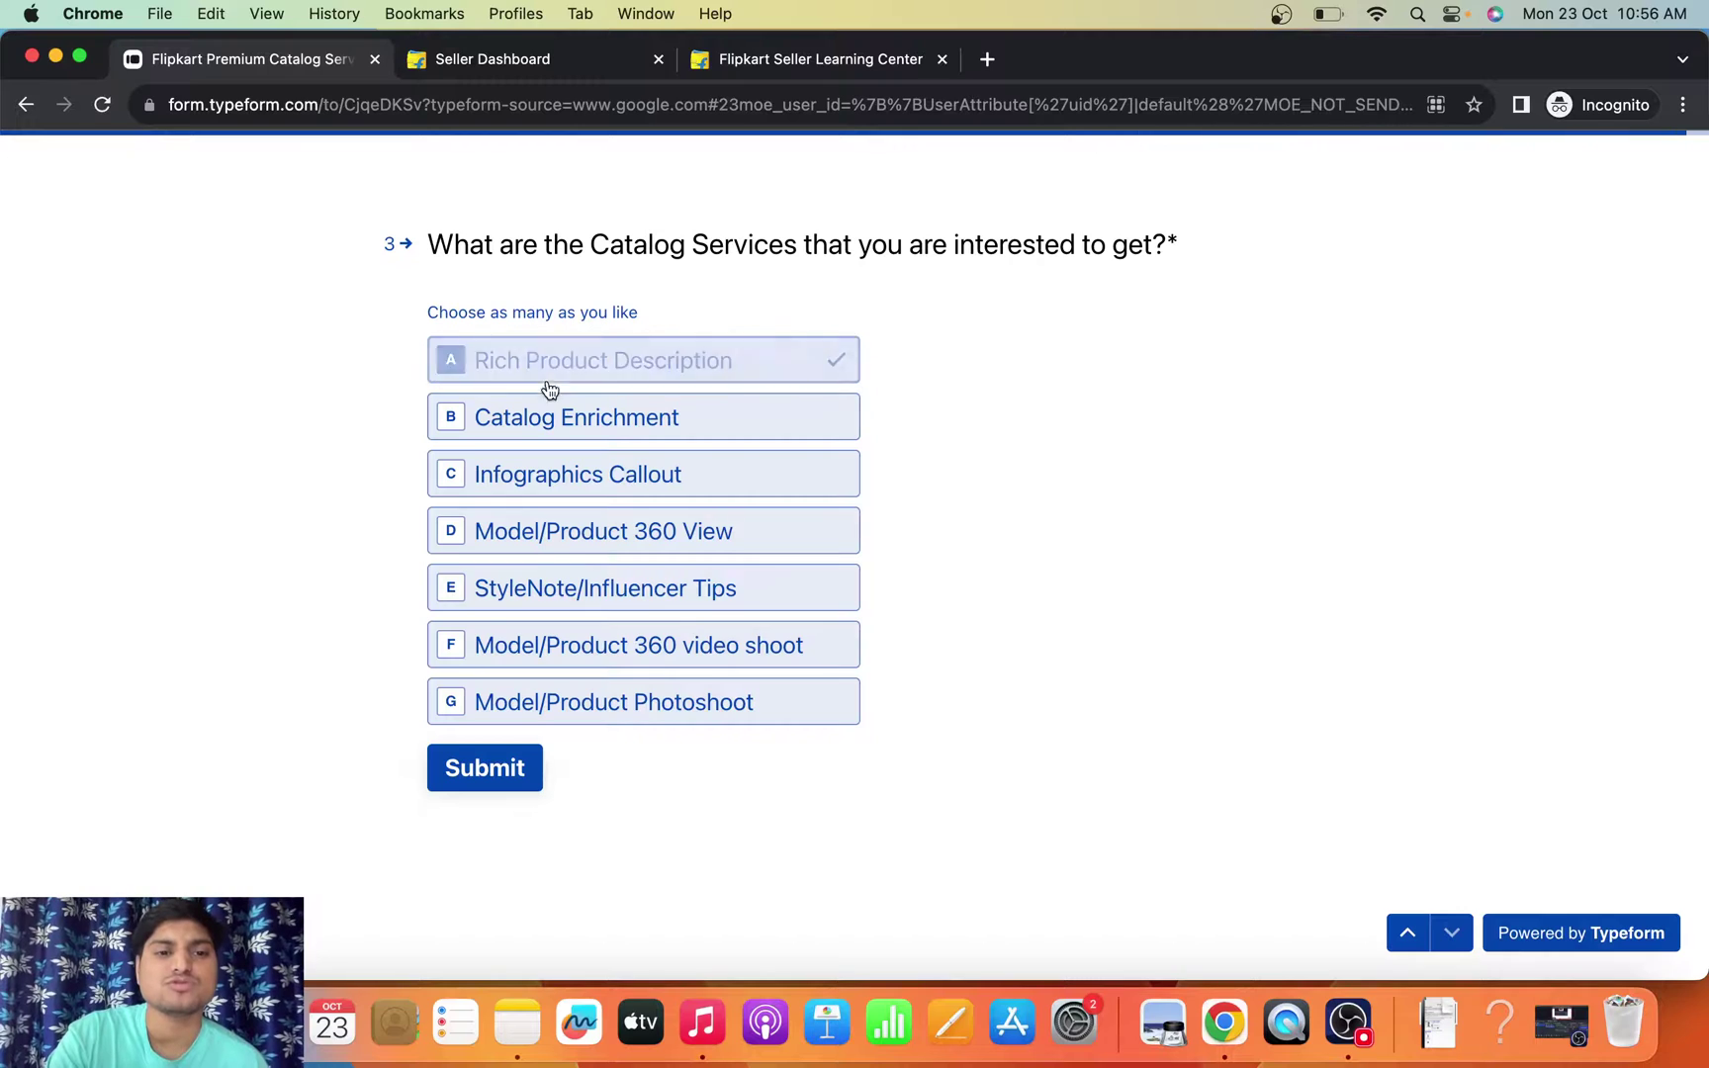
click(543, 420)
click(540, 461)
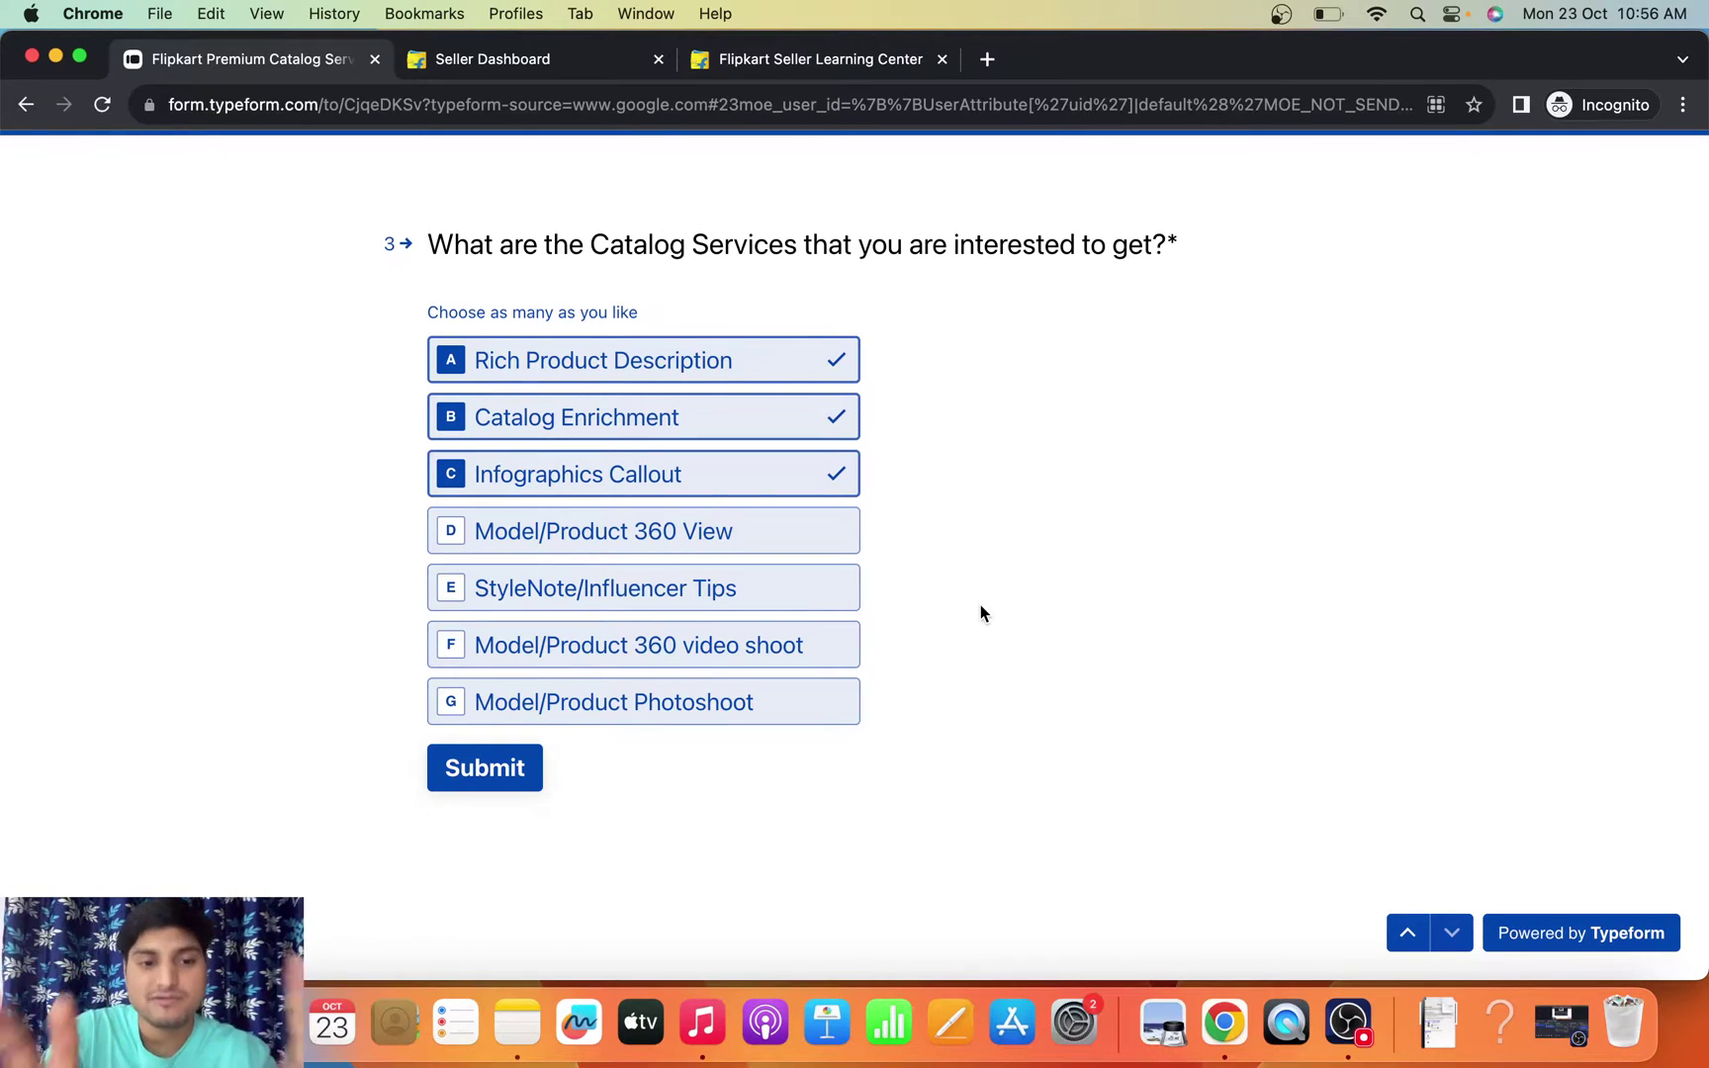
click(503, 775)
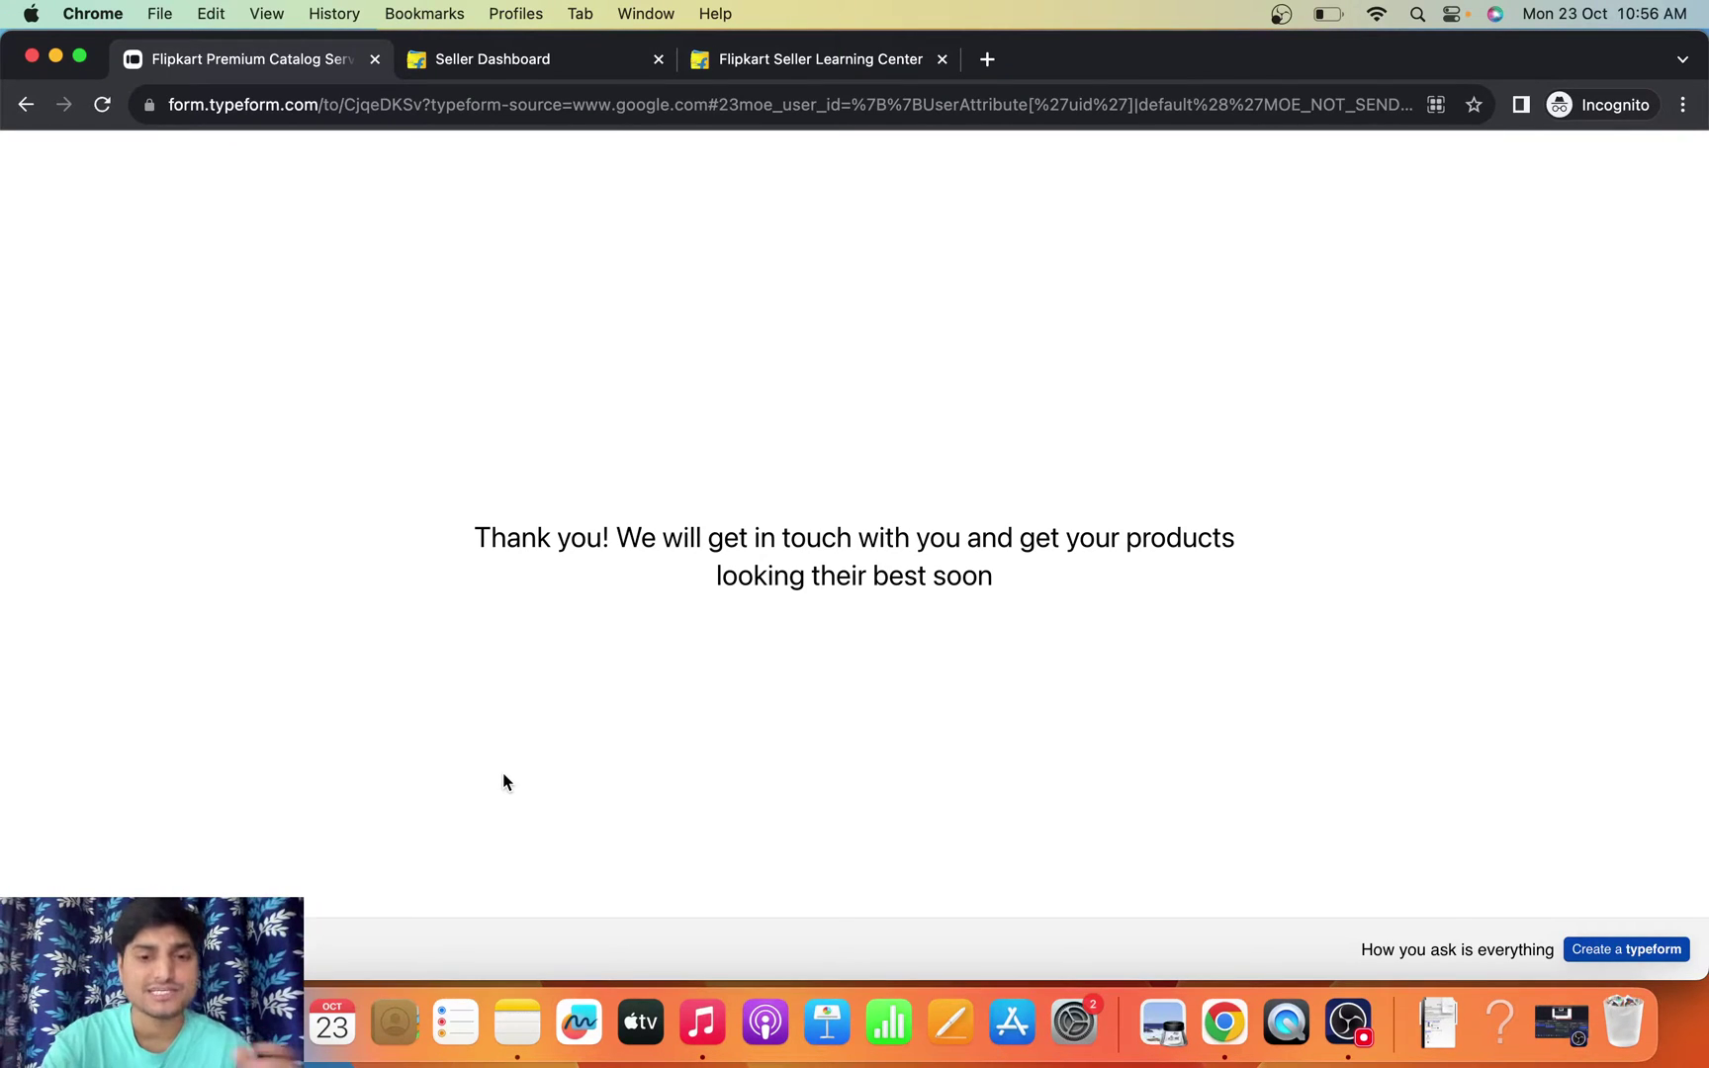
- Open flipkart.com in a new tab and close the Login popup
click(987, 62)
text(flipkart.com)
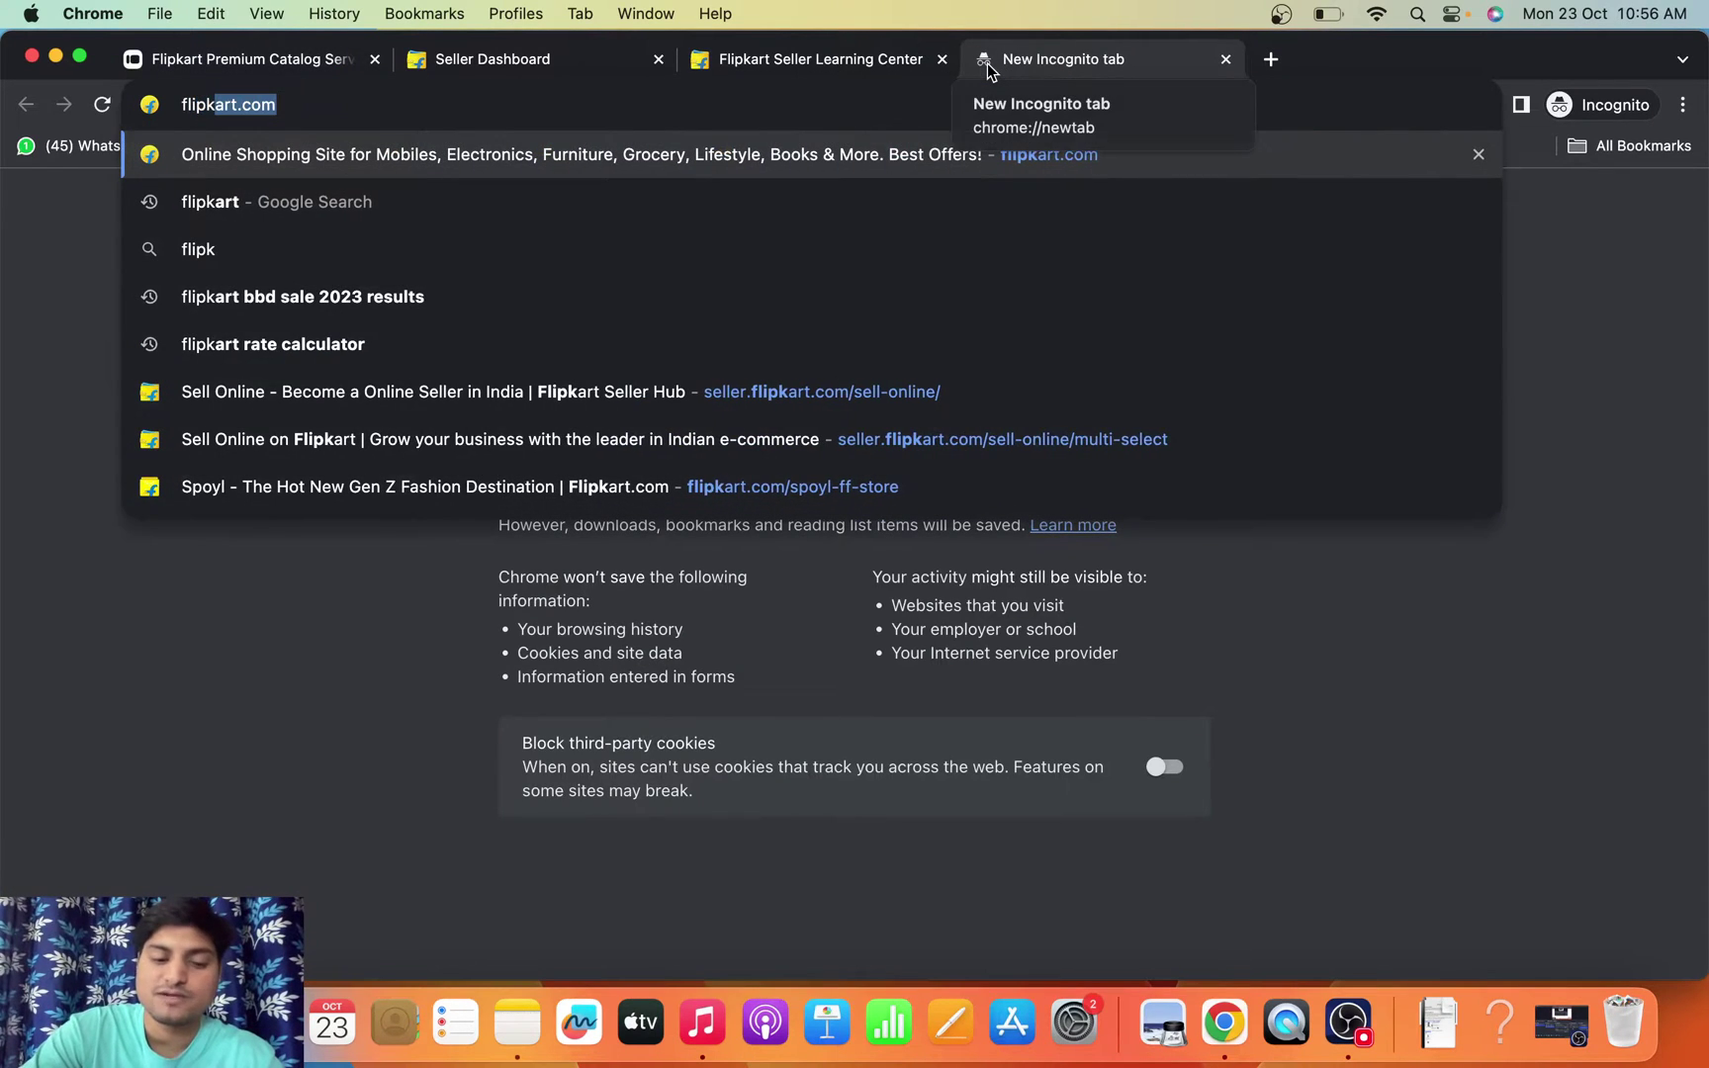
key(Return)
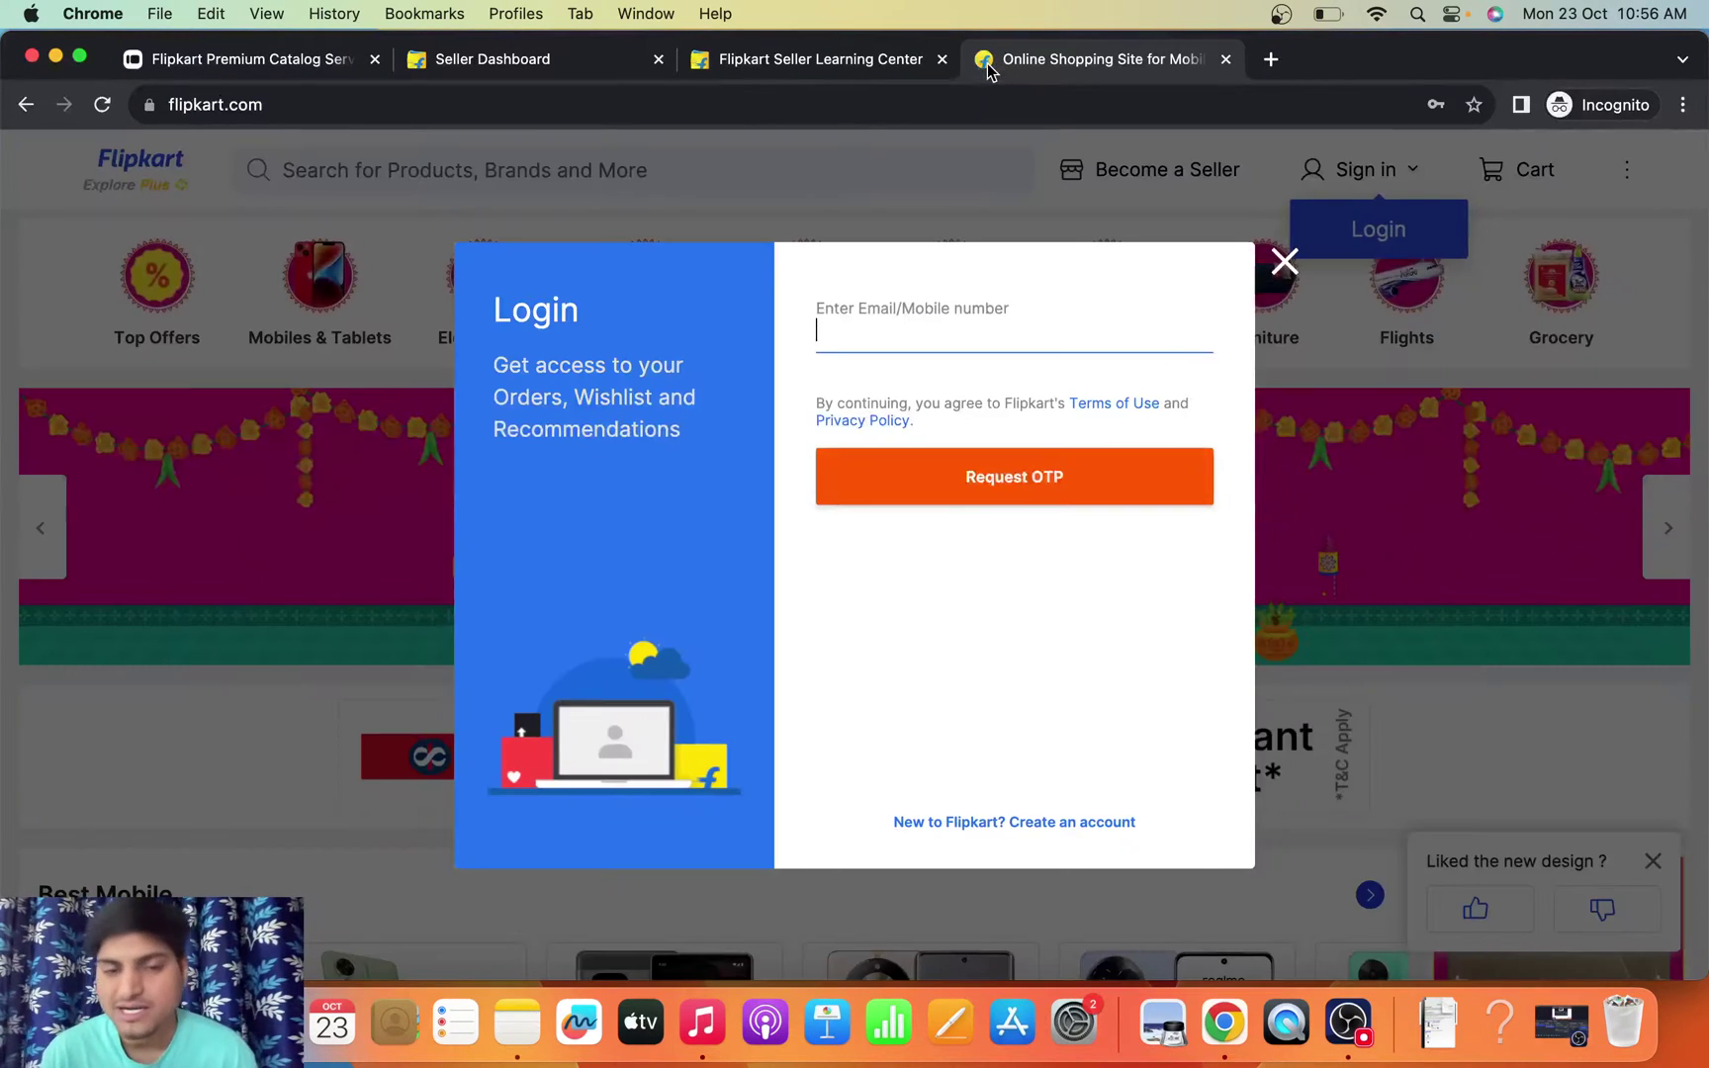
click(1284, 262)
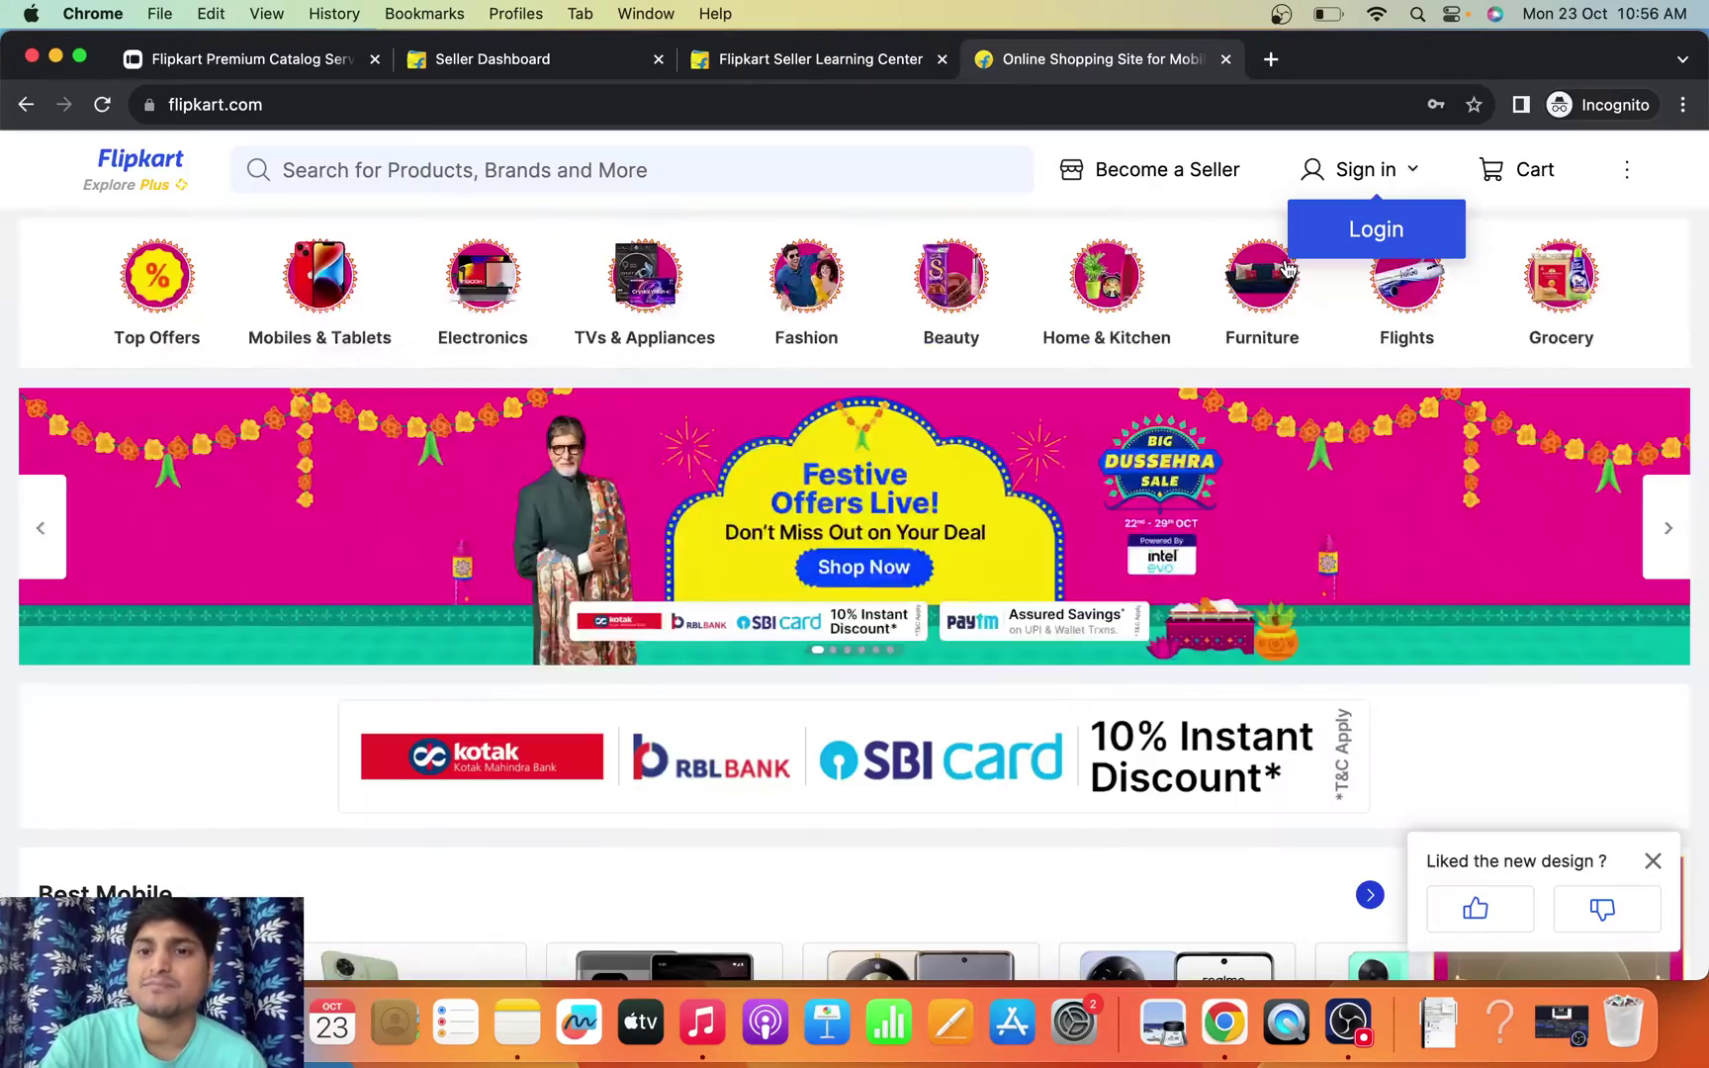
- Scroll the homepage to browse the Big Dussehra Sale offers and Top Deals
scroll(747, 558, down, 8)
scroll(766, 564, up, 8)
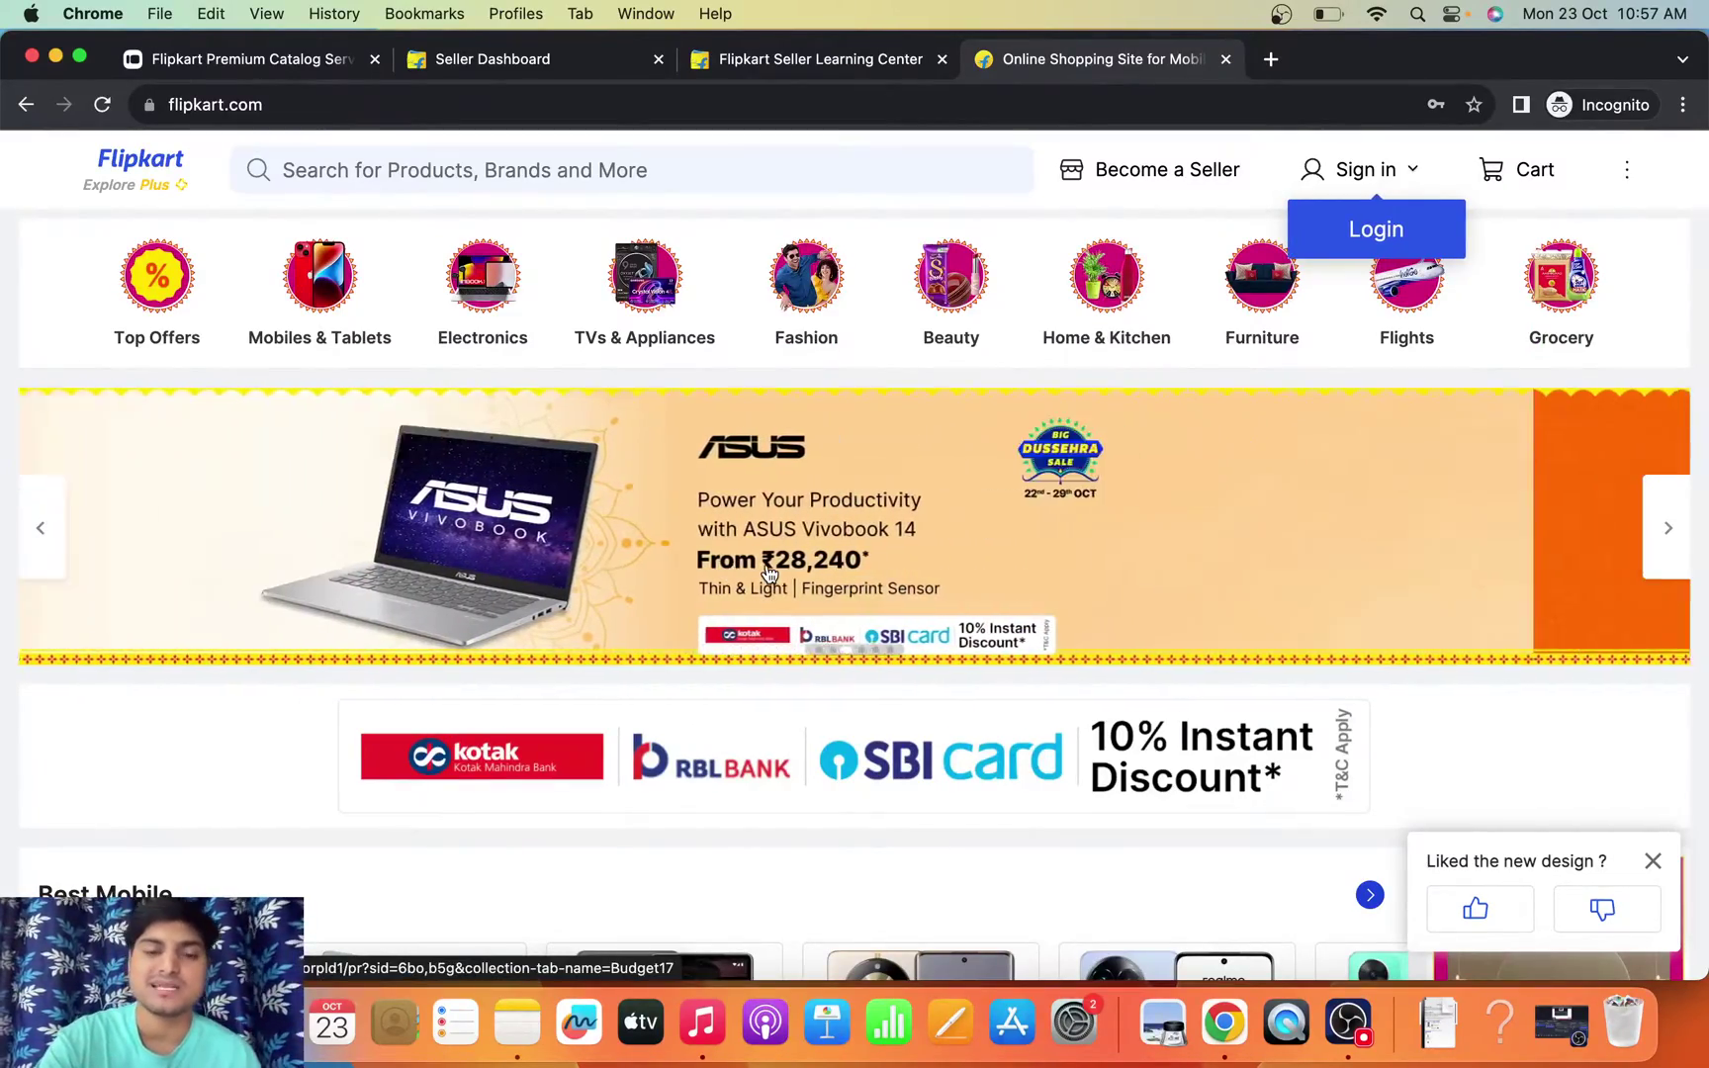
scroll(769, 573, down, 7)
scroll(770, 574, down, 8)
scroll(769, 574, up, 15)
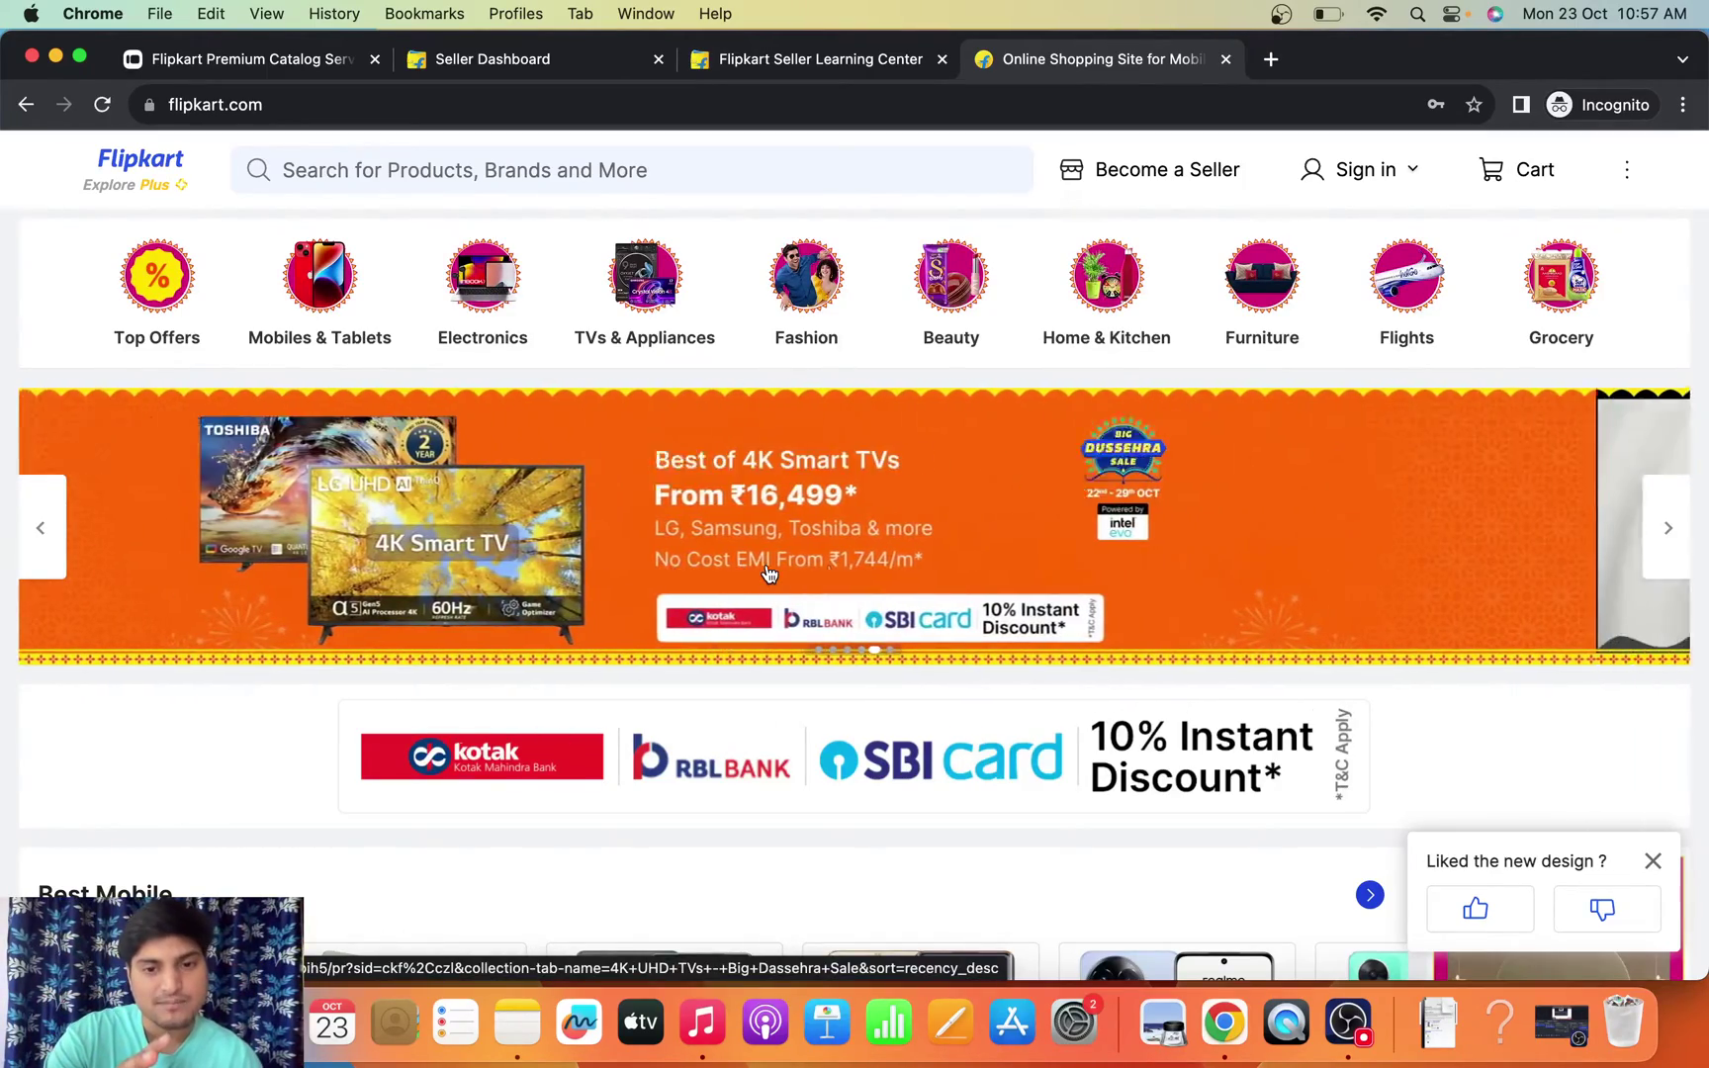
scroll(769, 574, down, 10)
scroll(768, 573, down, 3)
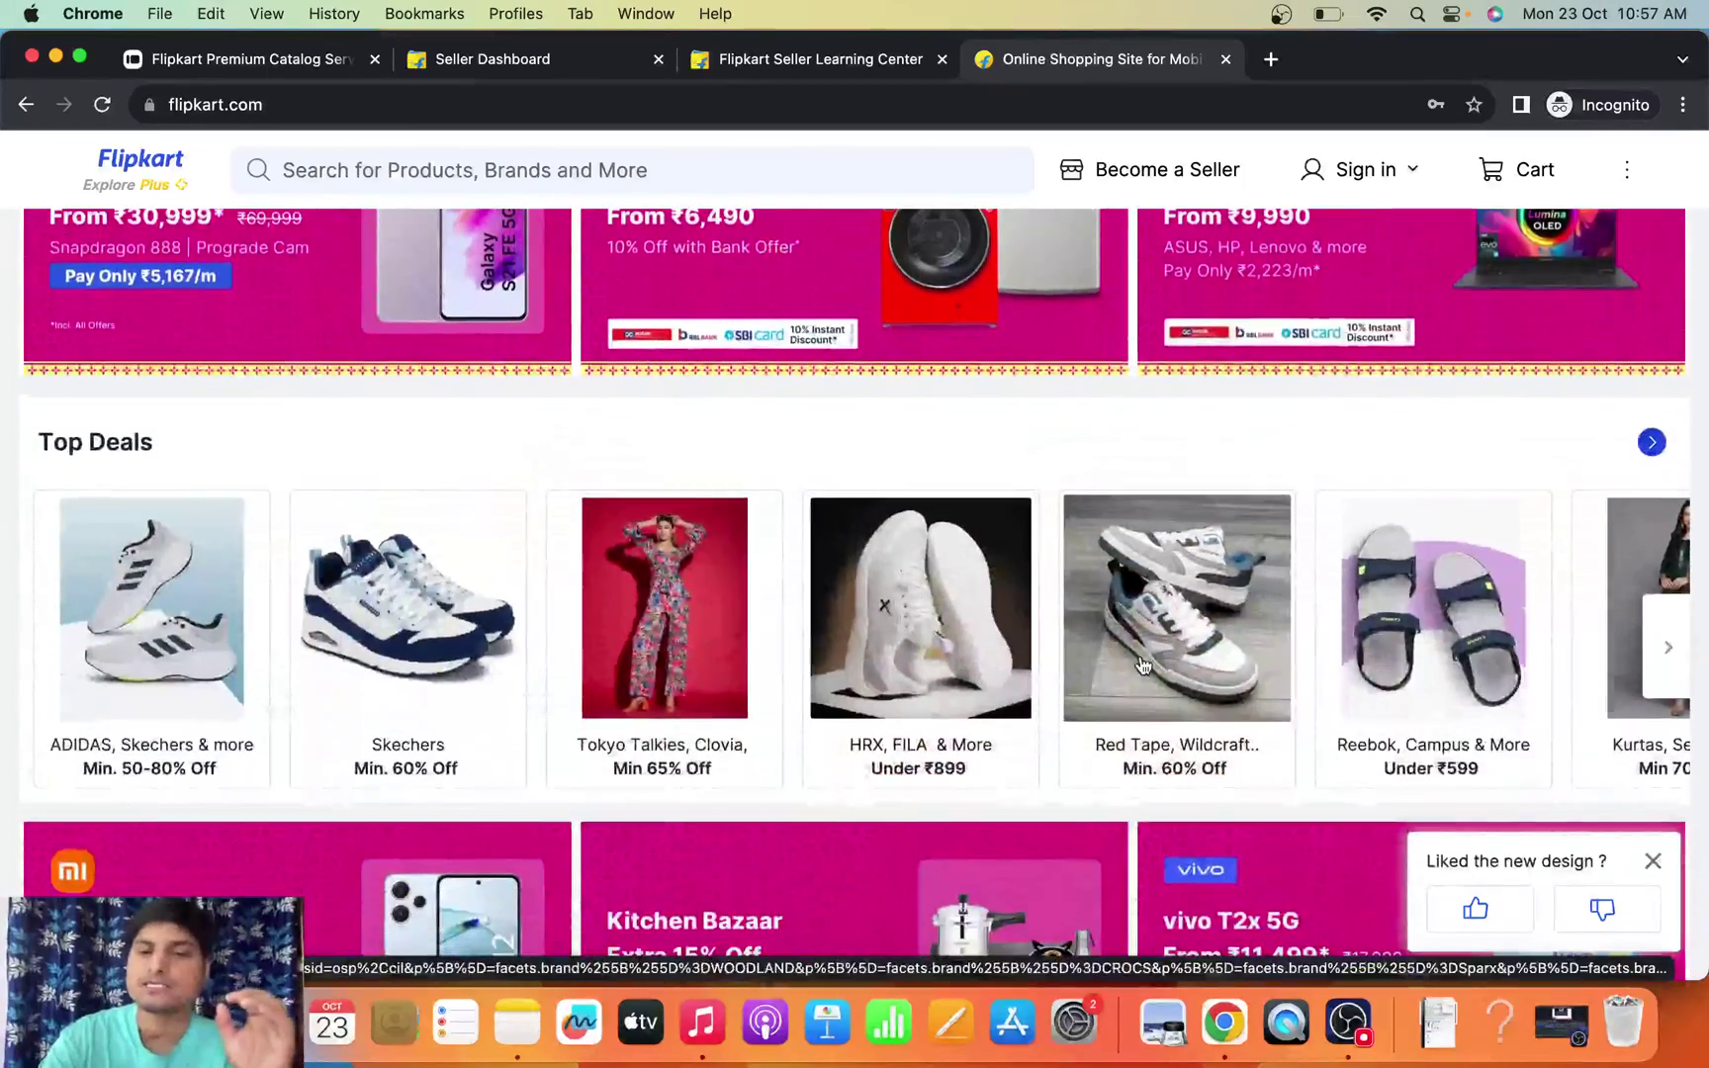
scroll(1358, 770, down, 6)
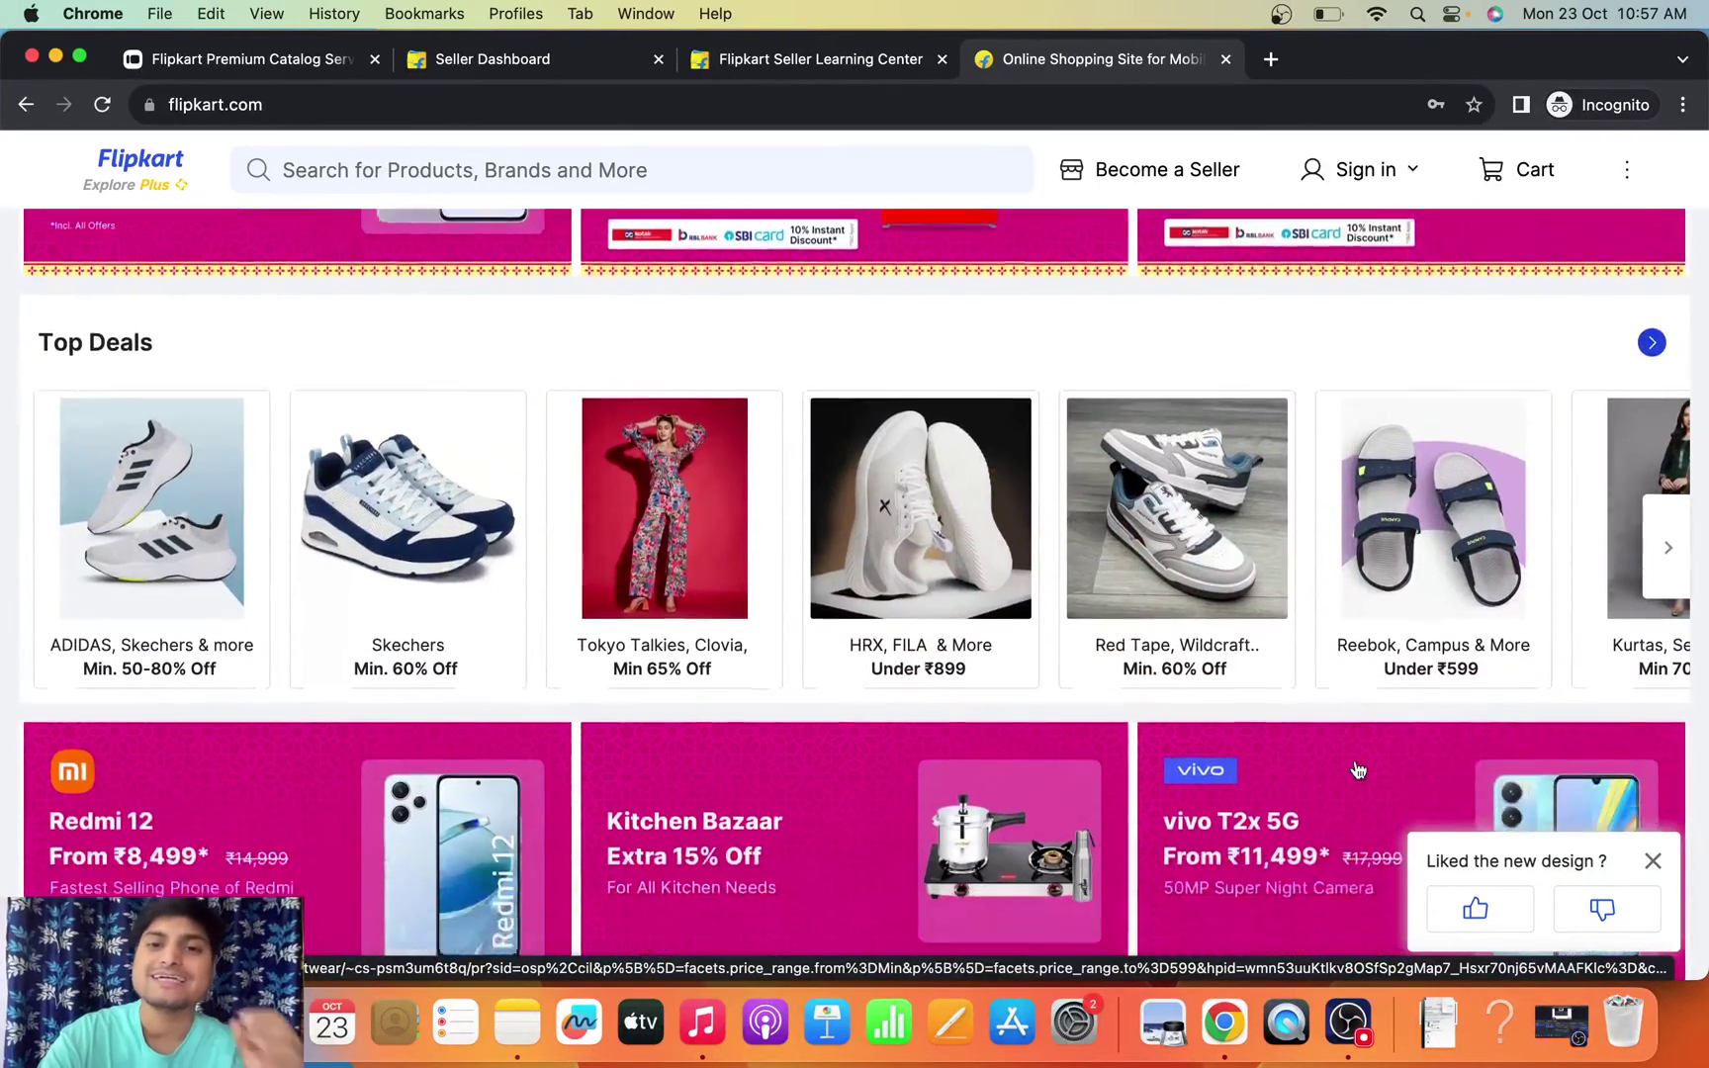